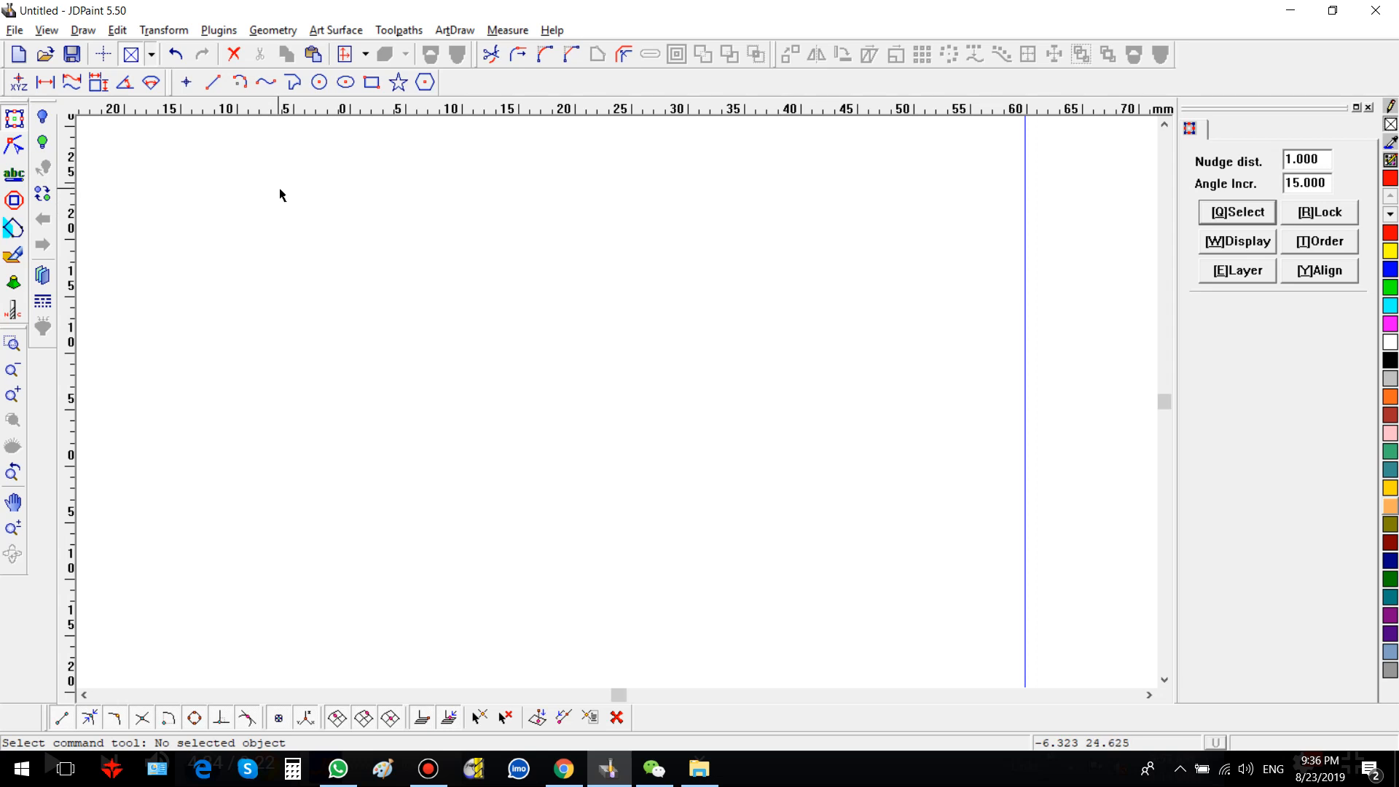
# Step: Draw an open spline wave through five points with two peaks and one valley
pyautogui.press('p')
pyautogui.click(287, 387)
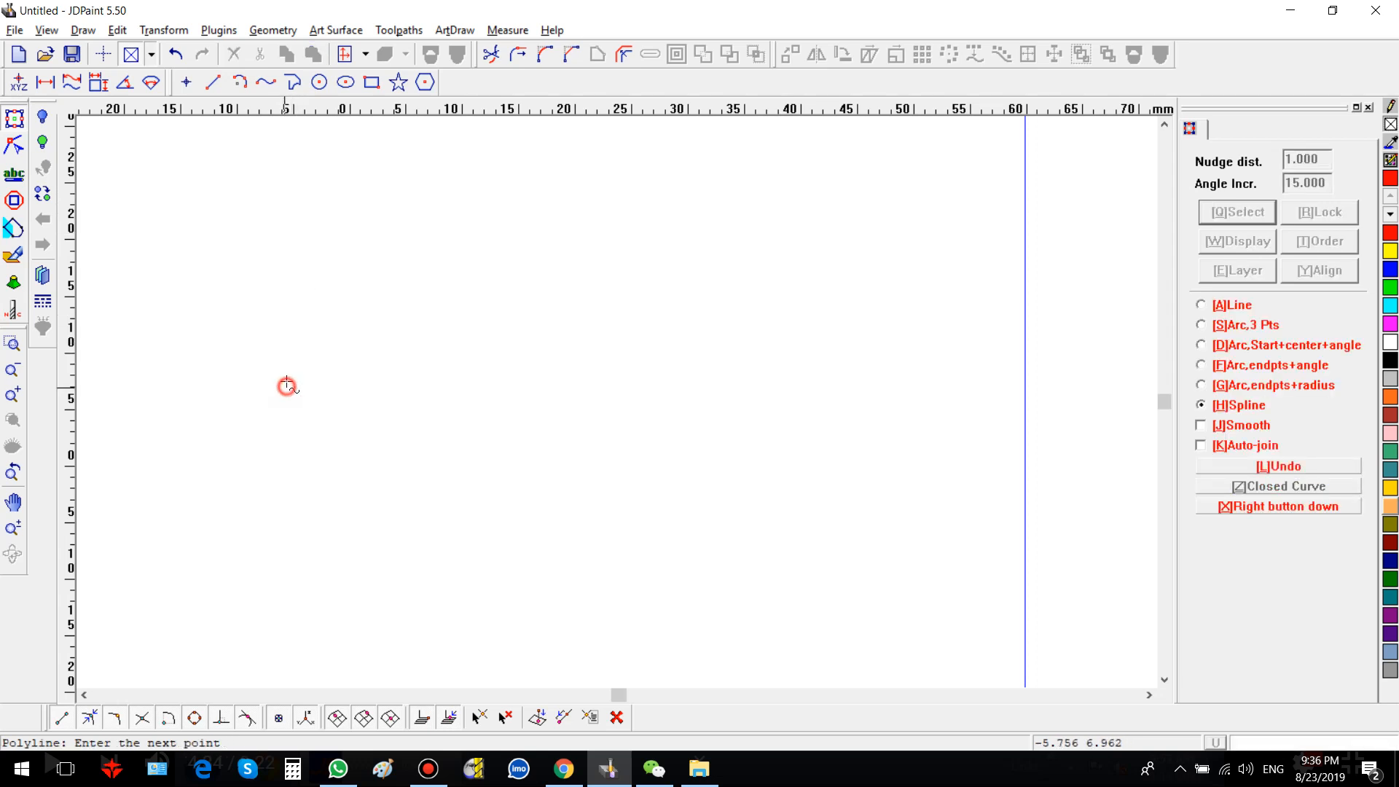
pyautogui.click(336, 195)
pyautogui.click(583, 466)
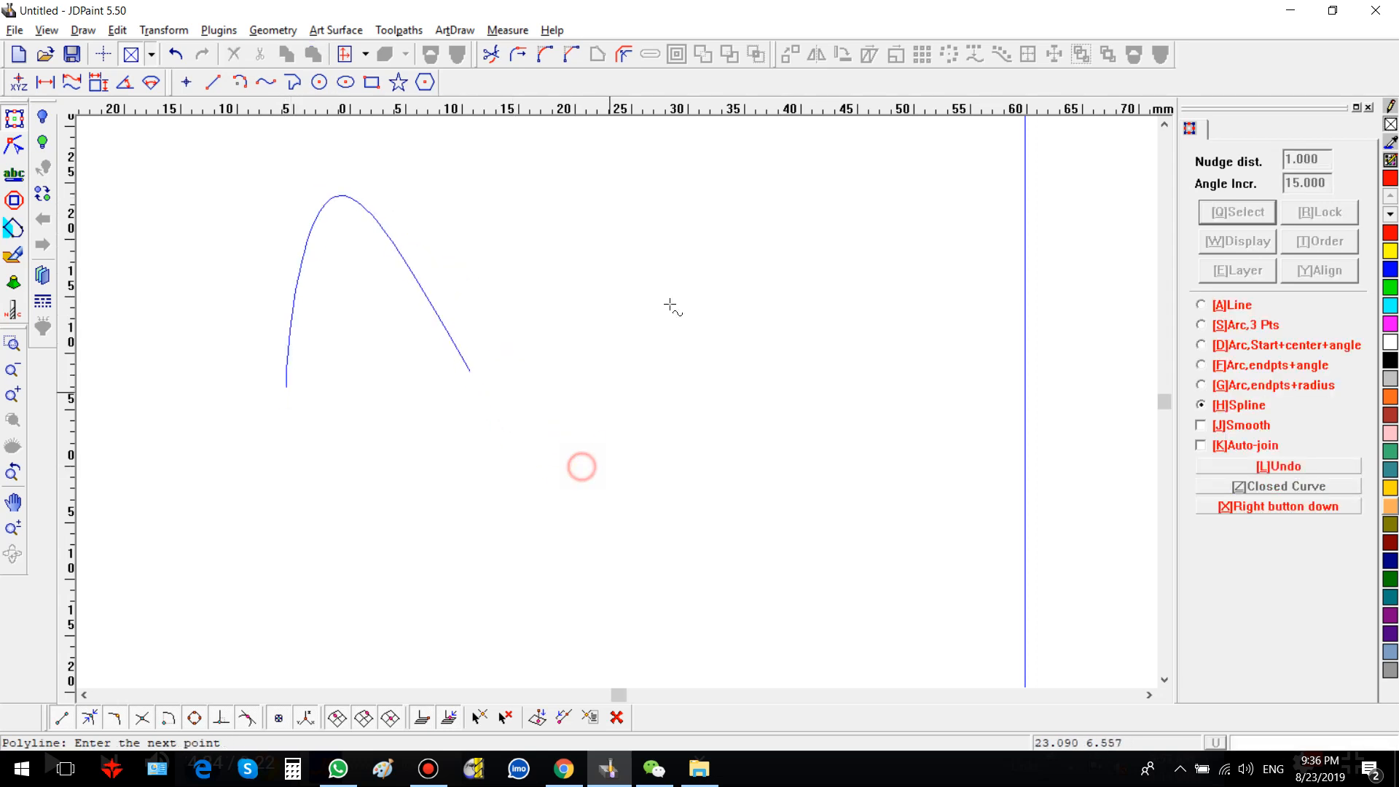
pyautogui.click(741, 195)
pyautogui.click(886, 450)
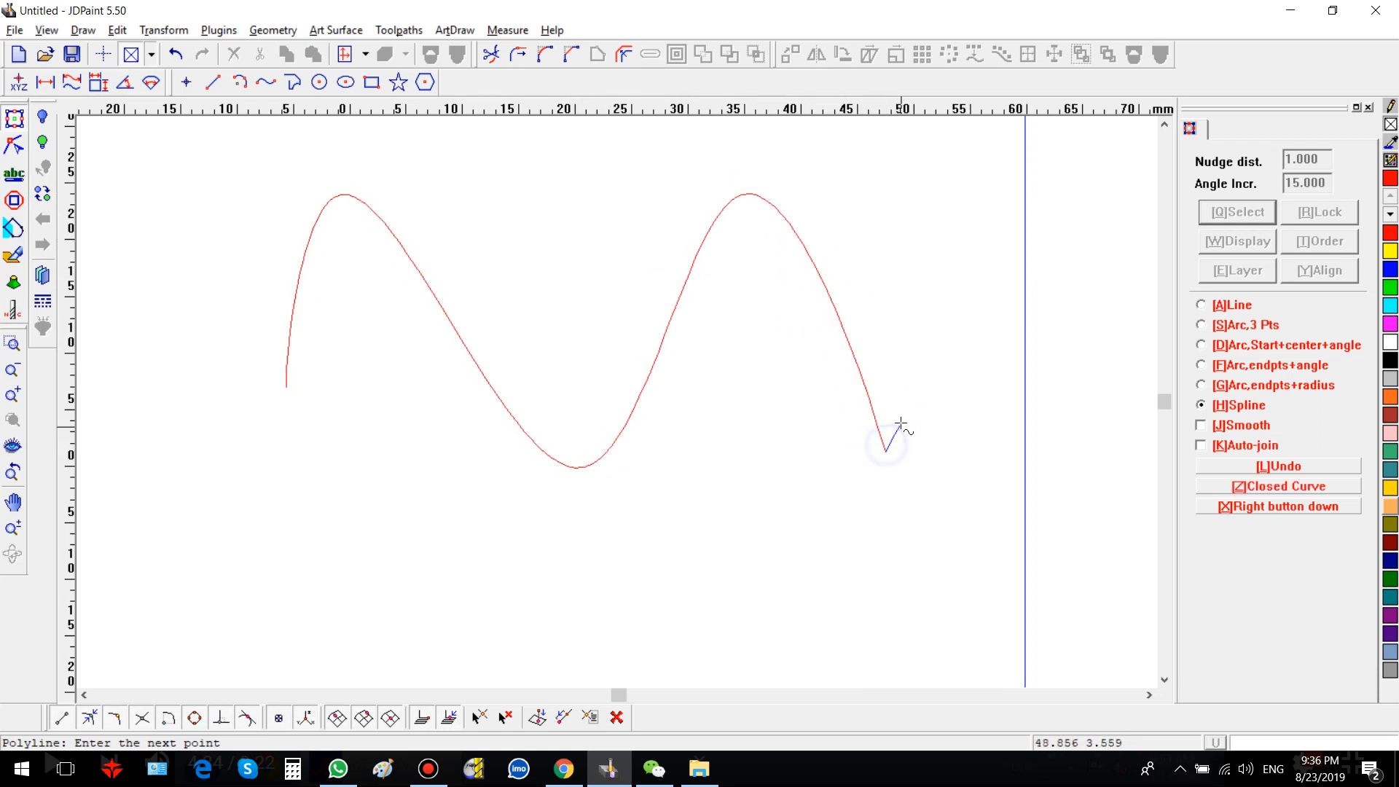
pyautogui.rightClick(901, 421)
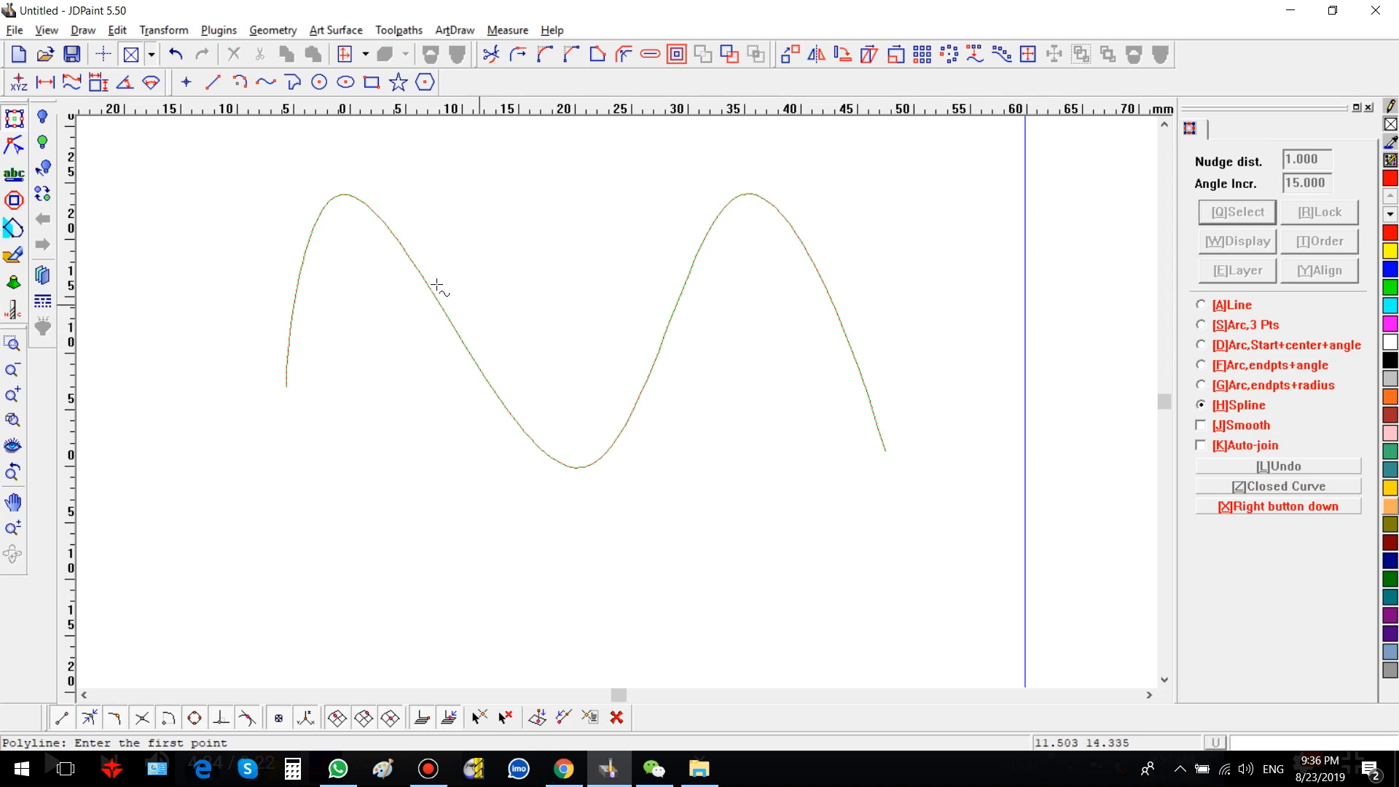
# Step: Select the node at the first peak and nudge it with the arrow keys to move it lower and slightly right
pyautogui.click(14, 146)
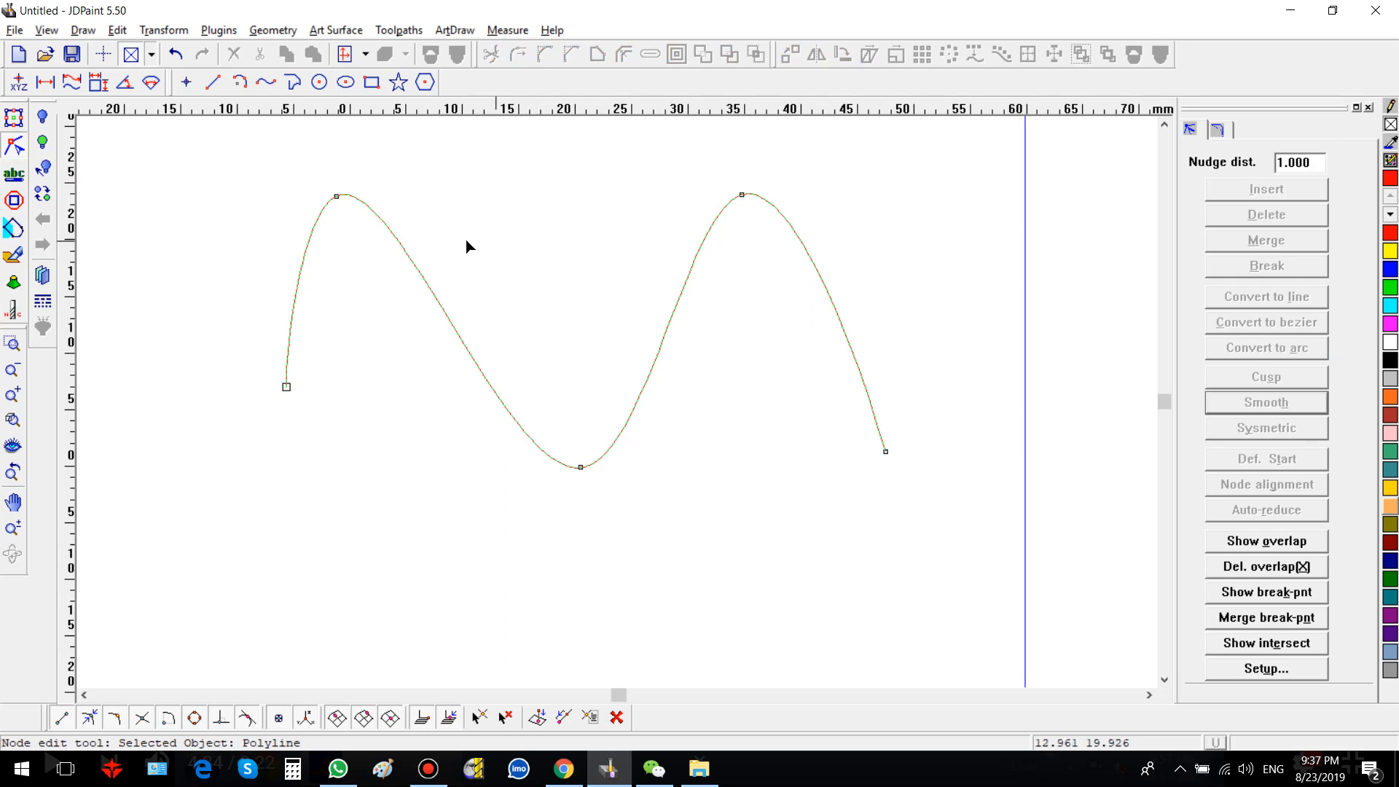
pyautogui.moveTo(256, 150); pyautogui.dragTo(416, 240)
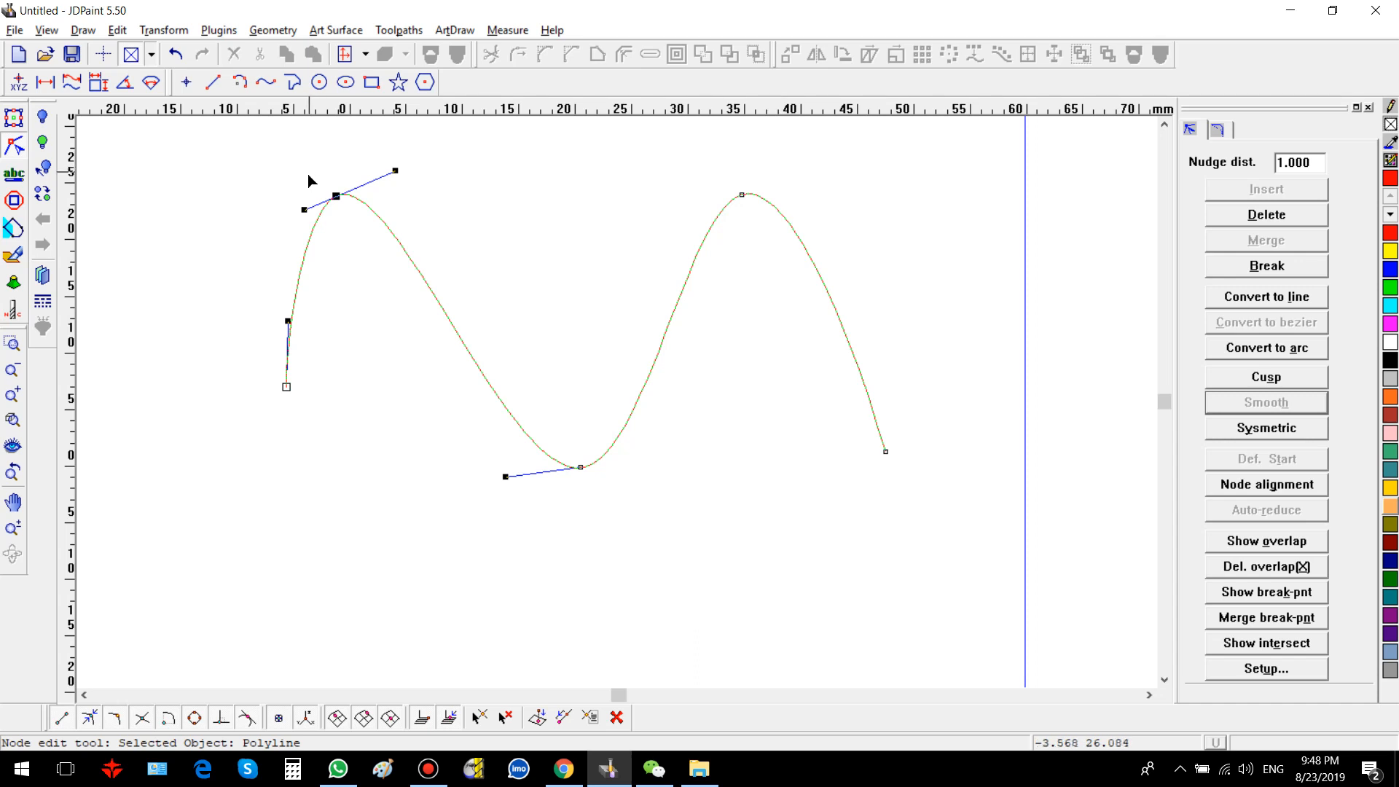
pyautogui.moveTo(307, 171); pyautogui.dragTo(413, 233)
pyautogui.press('Right')
pyautogui.press('Right')
pyautogui.press('Right')
pyautogui.press('Right')
pyautogui.press('Right')
pyautogui.press('Right')
pyautogui.press('Right')
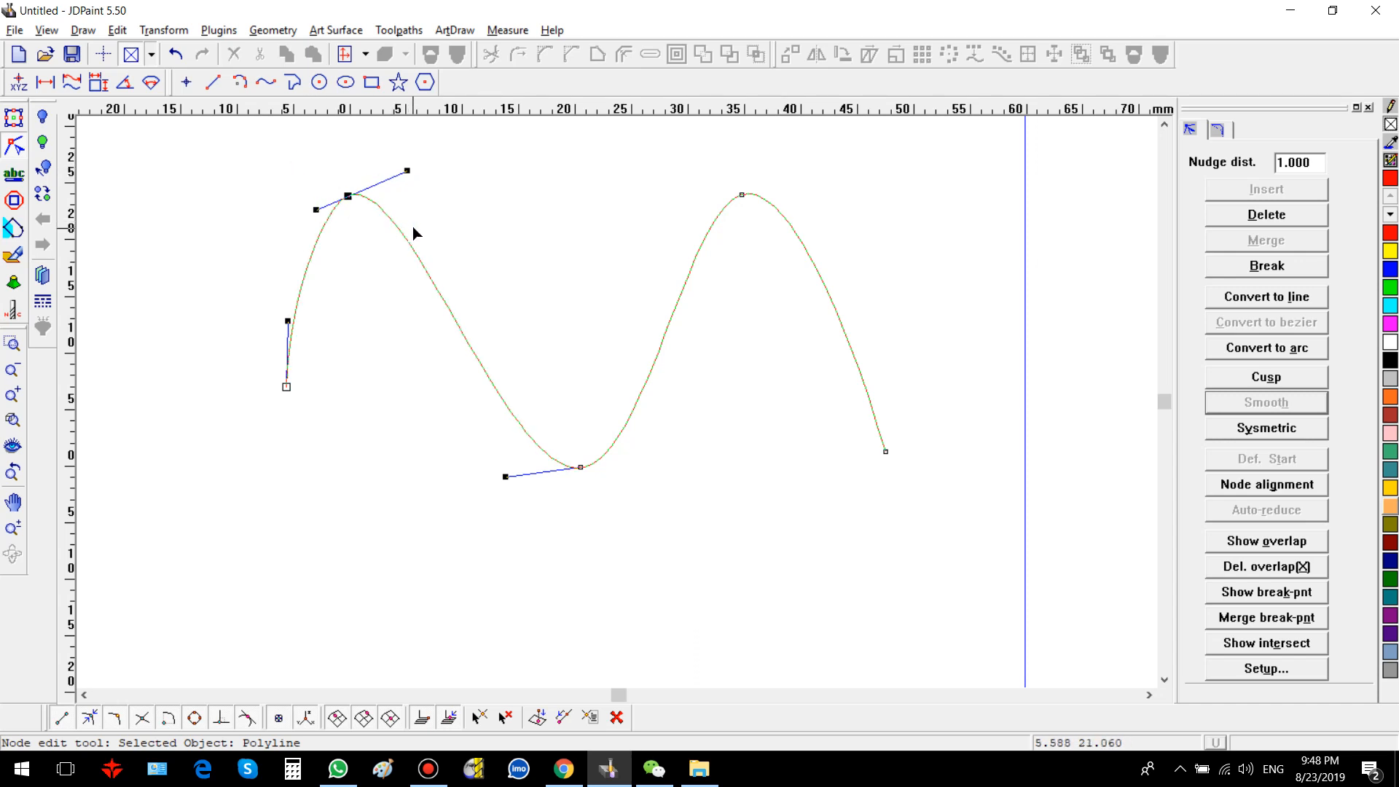
pyautogui.press('Right')
pyautogui.press('Right')
pyautogui.press('Right')
pyautogui.press('Right')
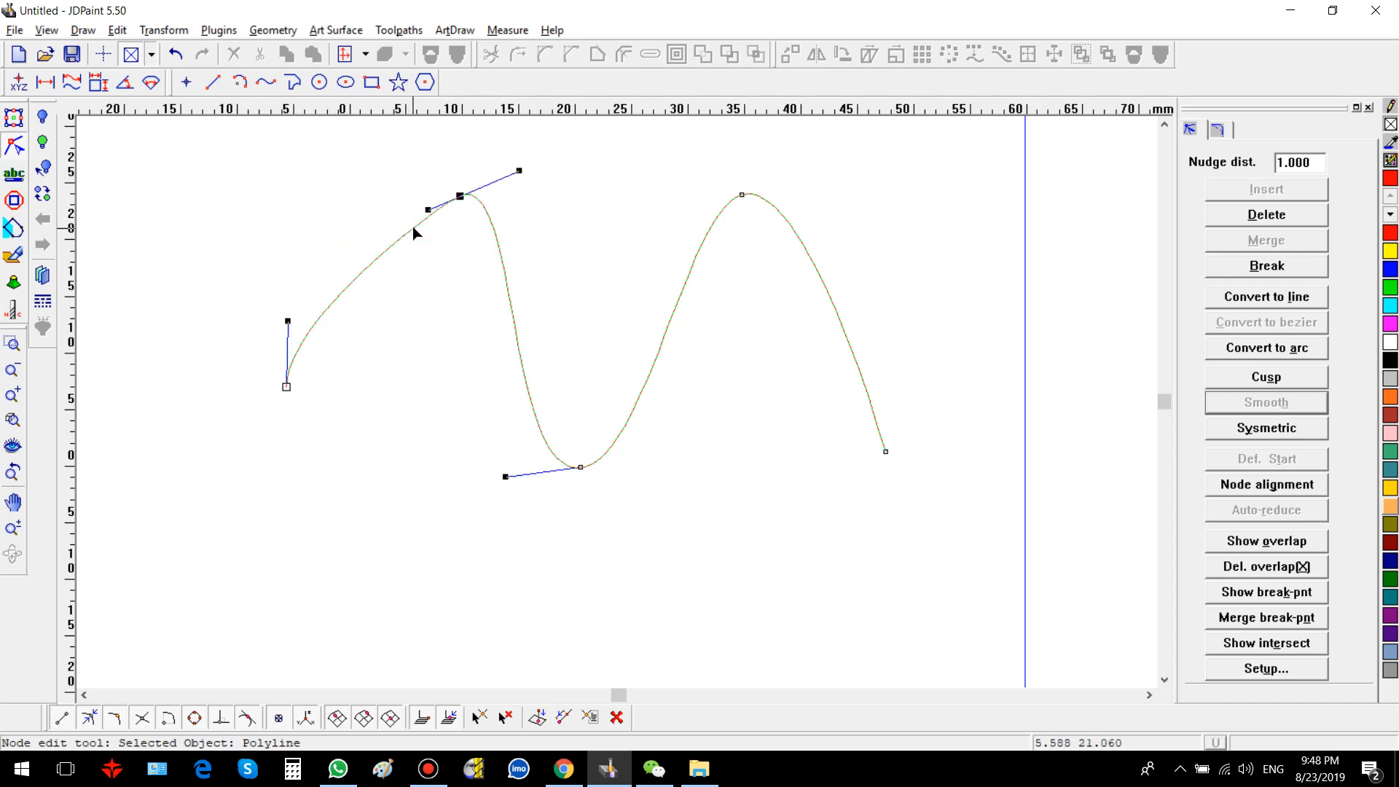
pyautogui.press('Left')
pyautogui.press('Left')
pyautogui.press('Left')
pyautogui.press('Left')
pyautogui.press('Left')
pyautogui.press('Left')
pyautogui.press('Left')
pyautogui.press('Left')
pyautogui.press('Left')
pyautogui.press('Left')
pyautogui.press('Left')
pyautogui.press('Left')
pyautogui.press('Left')
pyautogui.press('Left')
pyautogui.press('Left')
pyautogui.press('Left')
pyautogui.press('Left')
pyautogui.press('Left')
pyautogui.press('Down')
pyautogui.press('Down')
pyautogui.press('Down')
pyautogui.press('Down')
pyautogui.press('Down')
pyautogui.press('Down')
pyautogui.press('Down')
pyautogui.press('Down')
pyautogui.press('Down')
pyautogui.press('Down')
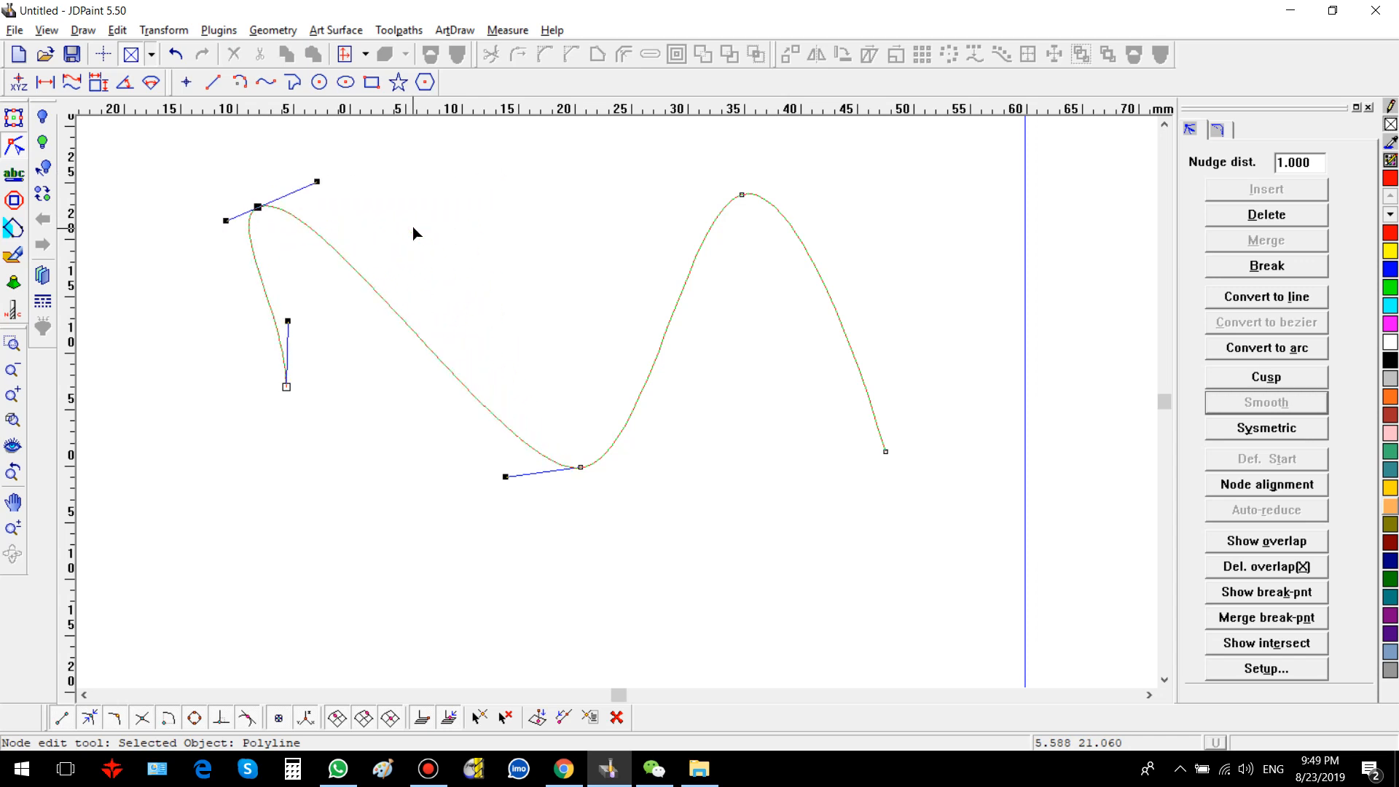
pyautogui.press('Up')
pyautogui.press('Up')
pyautogui.press('Up')
pyautogui.press('Up')
pyautogui.press('Up')
pyautogui.press('Up')
pyautogui.press('Up')
pyautogui.press('Up')
pyautogui.press('Up')
pyautogui.press('Up')
pyautogui.press('Up')
pyautogui.press('Up')
pyautogui.press('Up')
pyautogui.press('Up')
pyautogui.press('Up')
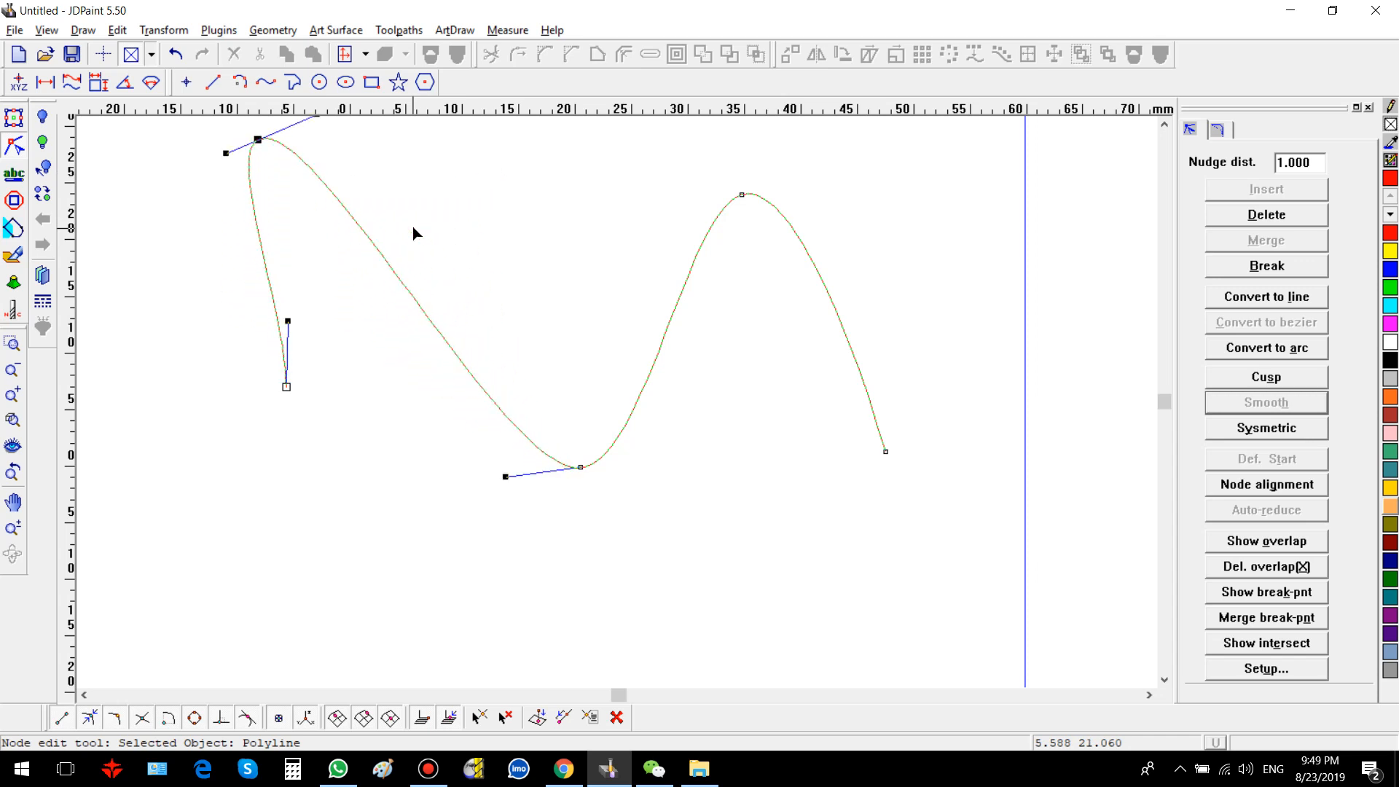
pyautogui.press('Right')
pyautogui.press('Right')
pyautogui.press('Right')
pyautogui.press('Right')
pyautogui.press('Right')
pyautogui.press('Right')
pyautogui.press('Right')
pyautogui.press('Right')
pyautogui.press('Right')
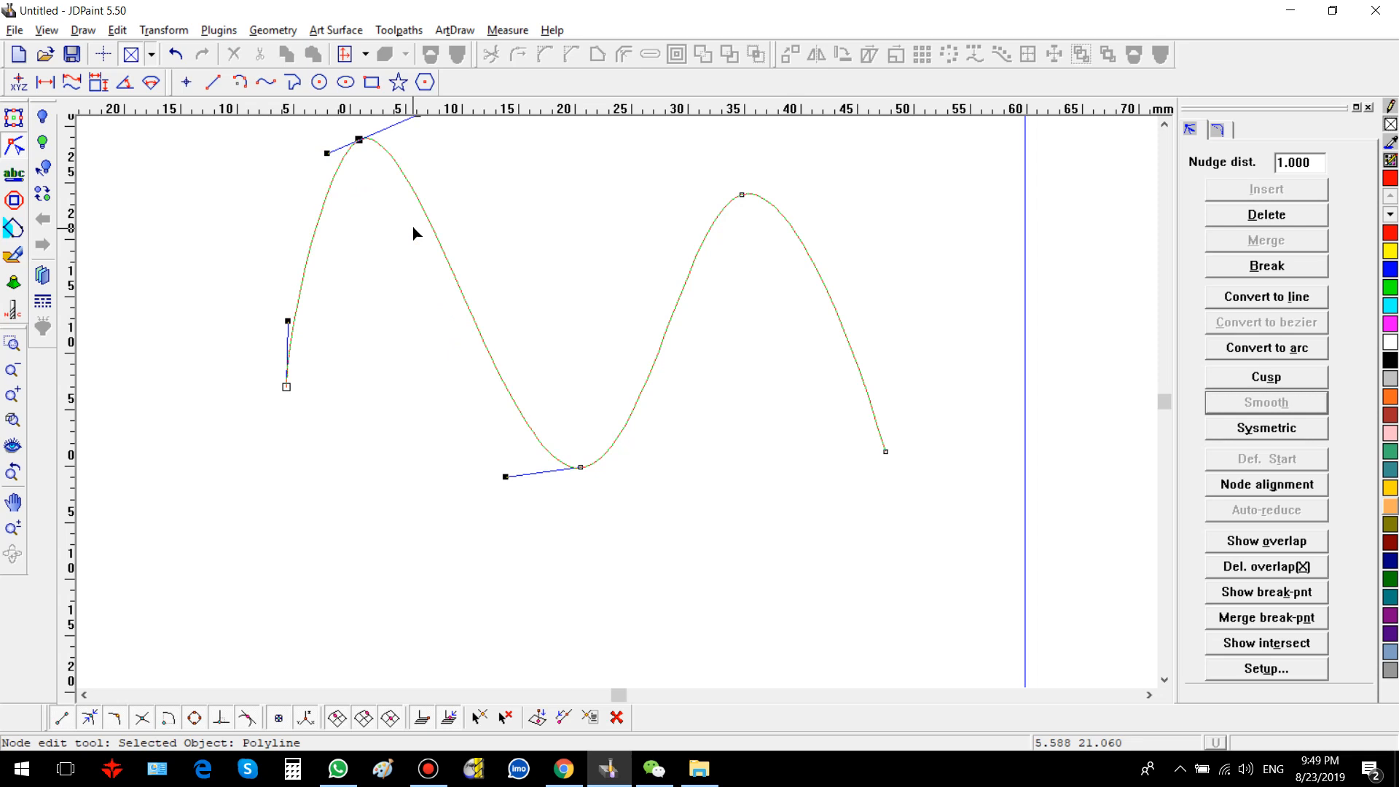
pyautogui.press('Down')
pyautogui.press('Down')
pyautogui.press('Down')
pyautogui.press('Down')
pyautogui.press('Down')
pyautogui.press('Down')
pyautogui.press('Down')
pyautogui.press('Down')
pyautogui.press('Down')
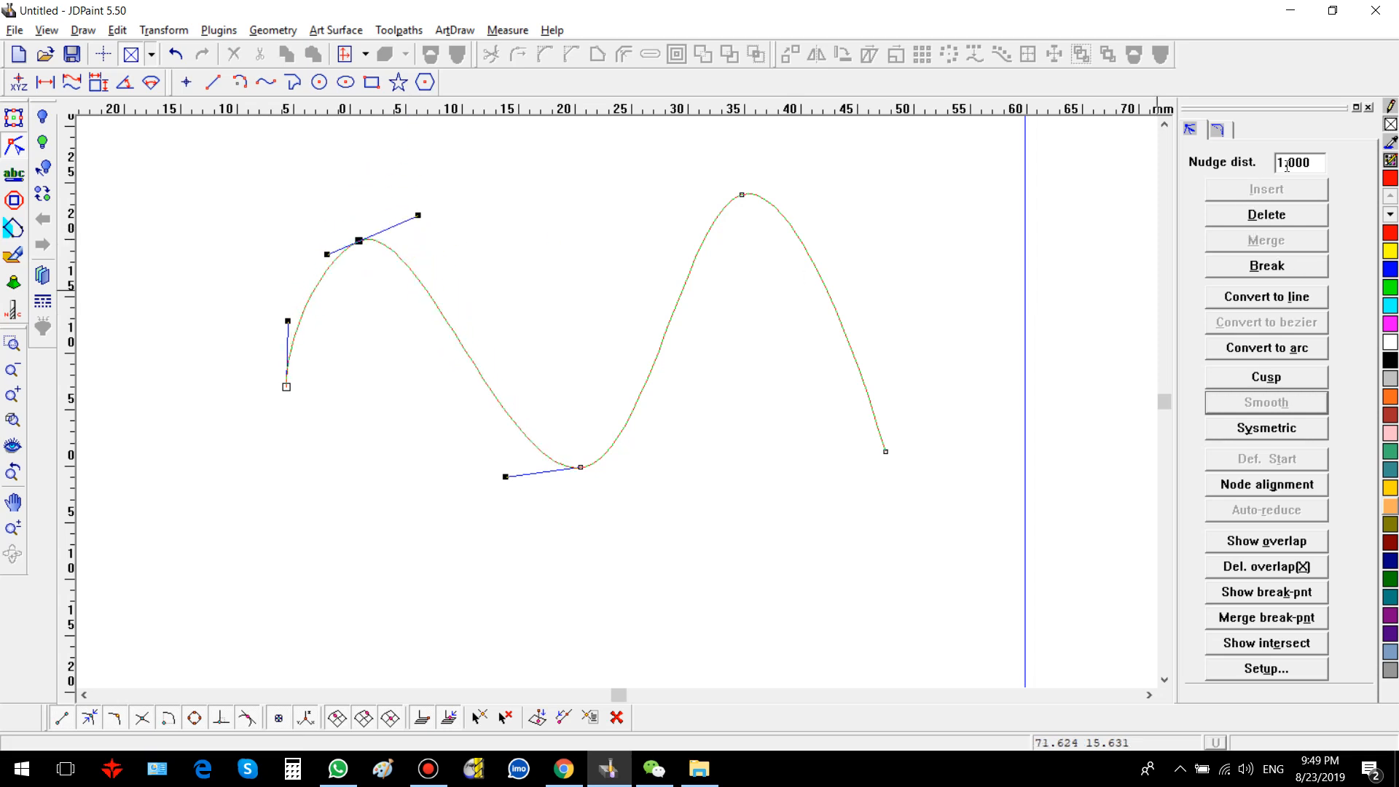
# Step: Set the nudge distance to 0.1
pyautogui.moveTo(1301, 163); pyautogui.dragTo(1243, 175)
pyautogui.press('BackSpace')
pyautogui.write('.1')
pyautogui.press('Return')
# Step: Nudge the first peak node in the finer steps to fine-tune its position
pyautogui.press('Right')
pyautogui.press('Right')
pyautogui.press('Right')
pyautogui.press('Right')
pyautogui.press('Right')
pyautogui.press('Right')
pyautogui.press('Right')
pyautogui.press('Right')
pyautogui.press('Right')
pyautogui.press('Right')
pyautogui.press('Right')
pyautogui.press('Right')
pyautogui.press('Right')
pyautogui.press('Right')
pyautogui.press('Right')
pyautogui.press('Right')
pyautogui.press('Right')
pyautogui.press('Right')
pyautogui.press('Right')
pyautogui.press('Right')
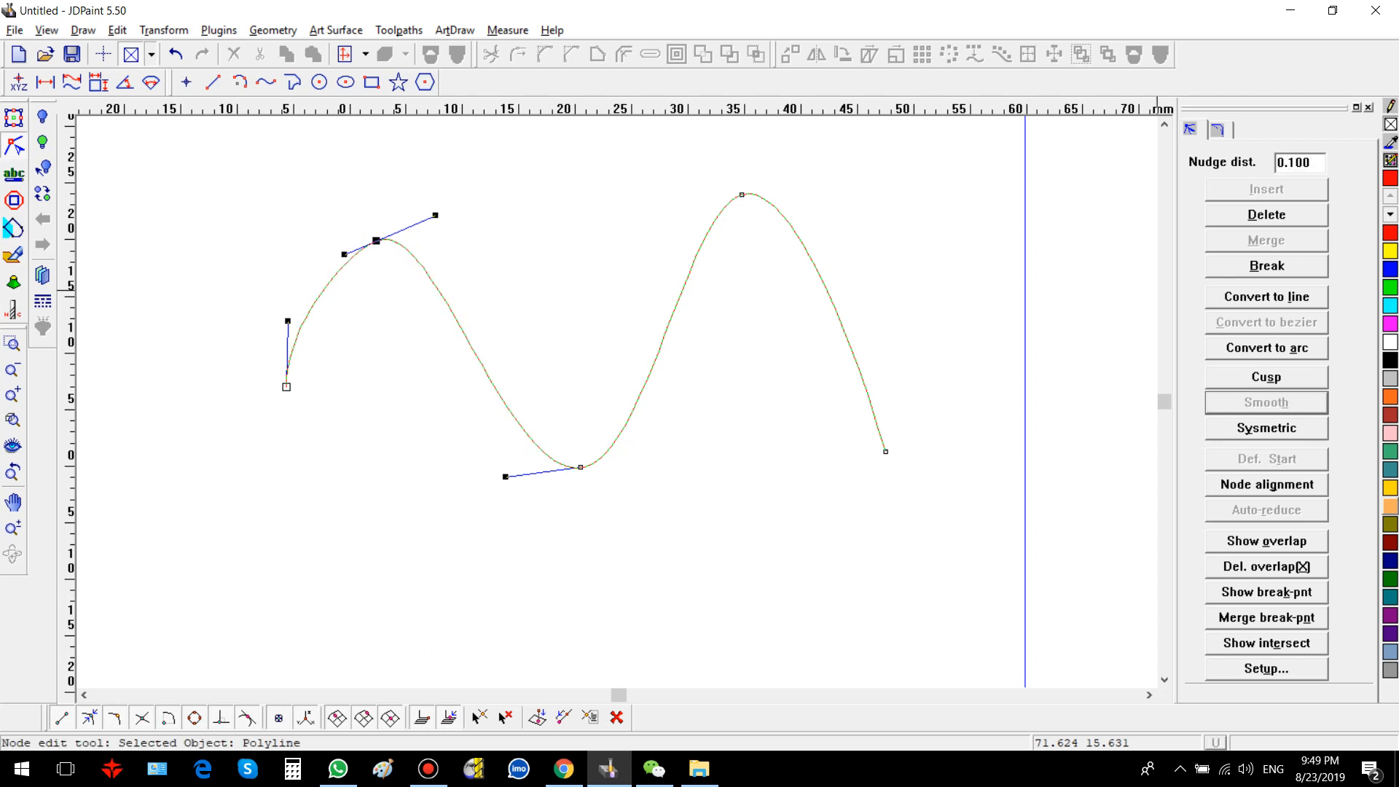
pyautogui.press('Down')
pyautogui.press('Down')
pyautogui.press('Down')
pyautogui.press('Down')
pyautogui.press('Down')
pyautogui.press('Down')
pyautogui.press('Down')
pyautogui.press('Down')
pyautogui.press('Down')
pyautogui.press('Down')
pyautogui.press('Down')
pyautogui.press('Down')
pyautogui.press('Down')
pyautogui.press('Down')
pyautogui.press('Down')
pyautogui.press('Down')
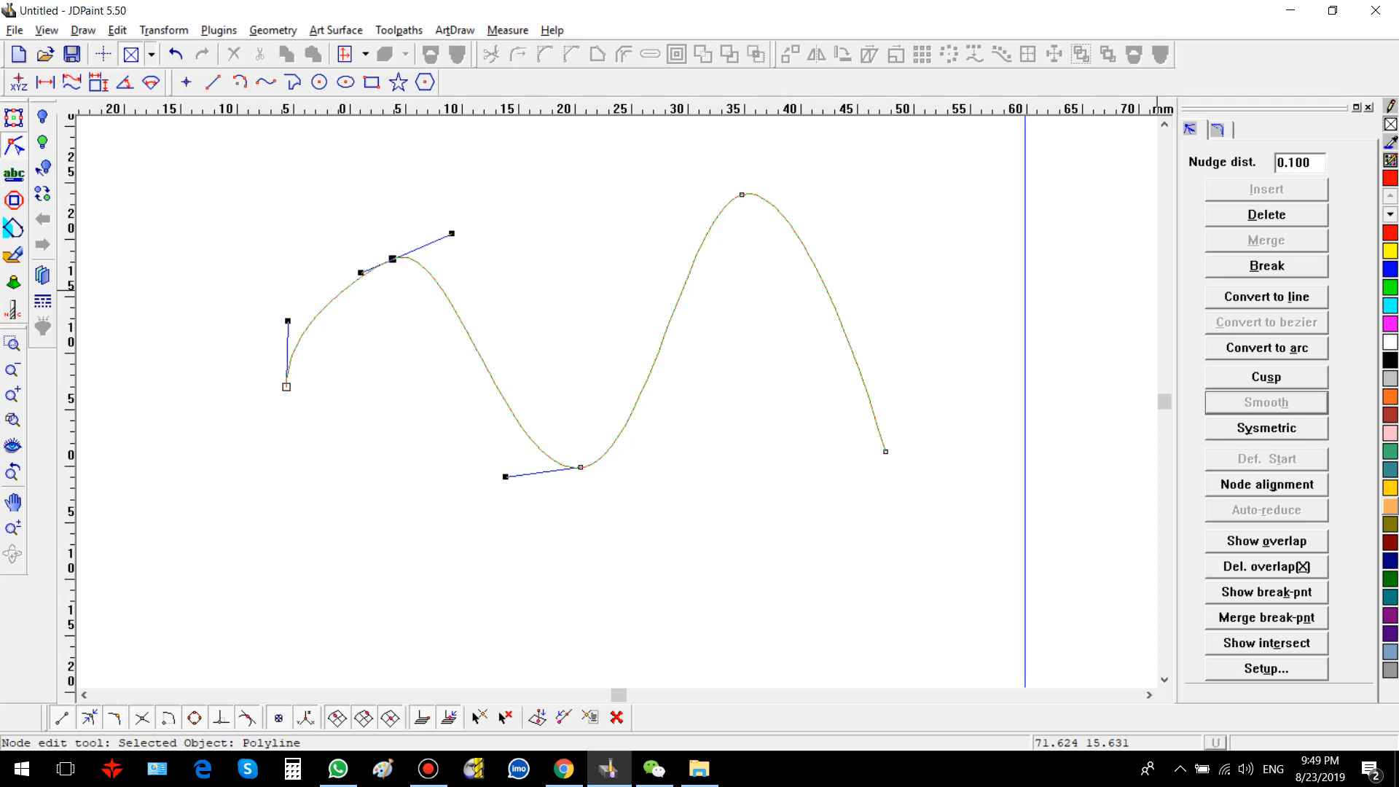
pyautogui.press('Left')
pyautogui.press('Left')
pyautogui.press('Left')
pyautogui.press('Left')
pyautogui.press('Left')
pyautogui.press('Left')
pyautogui.press('Left')
pyautogui.press('Left')
pyautogui.press('Left')
pyautogui.press('Left')
pyautogui.press('Left')
pyautogui.press('Left')
pyautogui.press('Left')
pyautogui.press('Left')
pyautogui.press('Left')
pyautogui.press('Left')
pyautogui.press('Left')
pyautogui.press('Left')
pyautogui.press('Left')
pyautogui.press('Left')
pyautogui.press('Left')
pyautogui.press('Left')
pyautogui.press('Up')
pyautogui.press('Up')
pyautogui.press('Up')
pyautogui.press('Up')
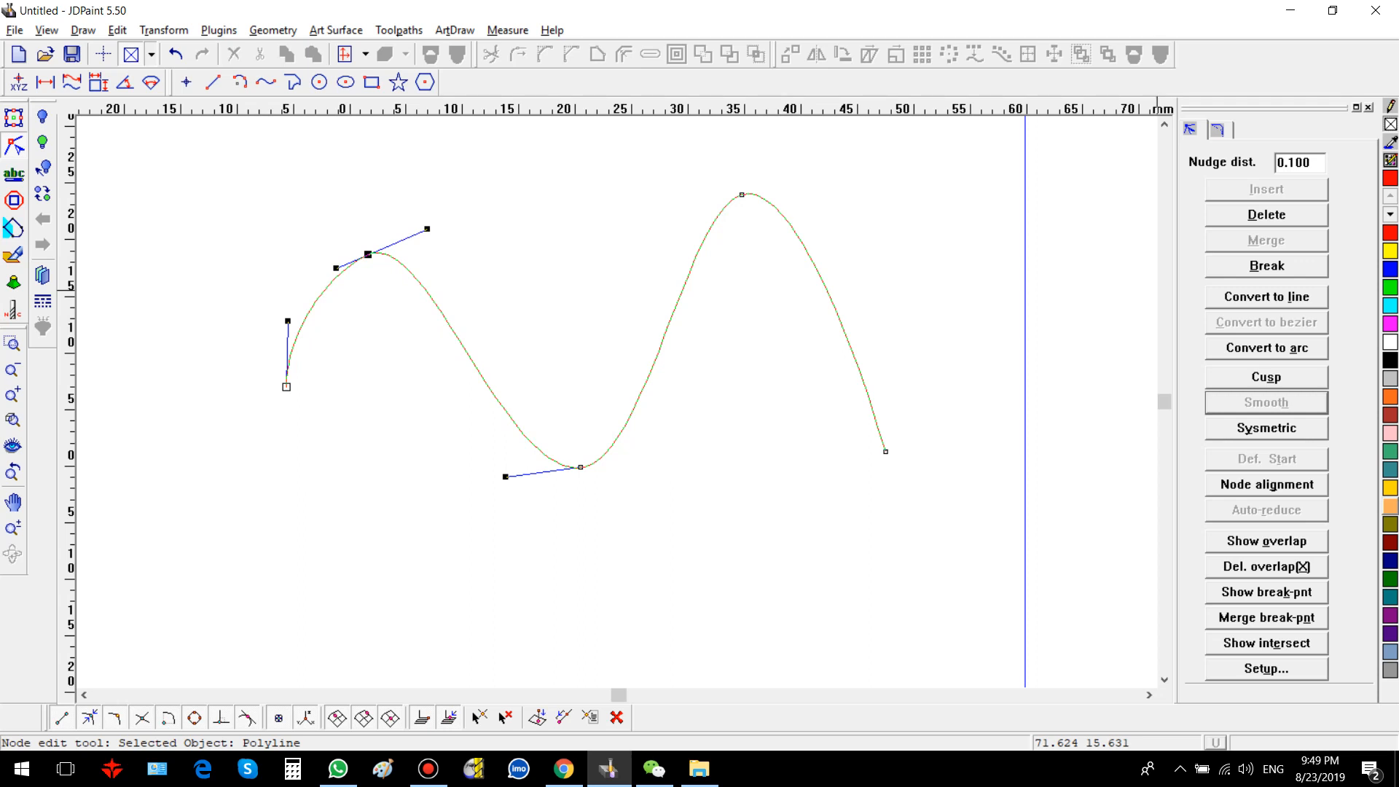
pyautogui.press('Up')
pyautogui.press('Up')
pyautogui.press('Up')
pyautogui.press('Up')
pyautogui.press('Up')
pyautogui.press('Up')
pyautogui.press('Up')
pyautogui.press('Up')
pyautogui.press('Up')
pyautogui.press('Up')
pyautogui.press('Up')
pyautogui.press('Up')
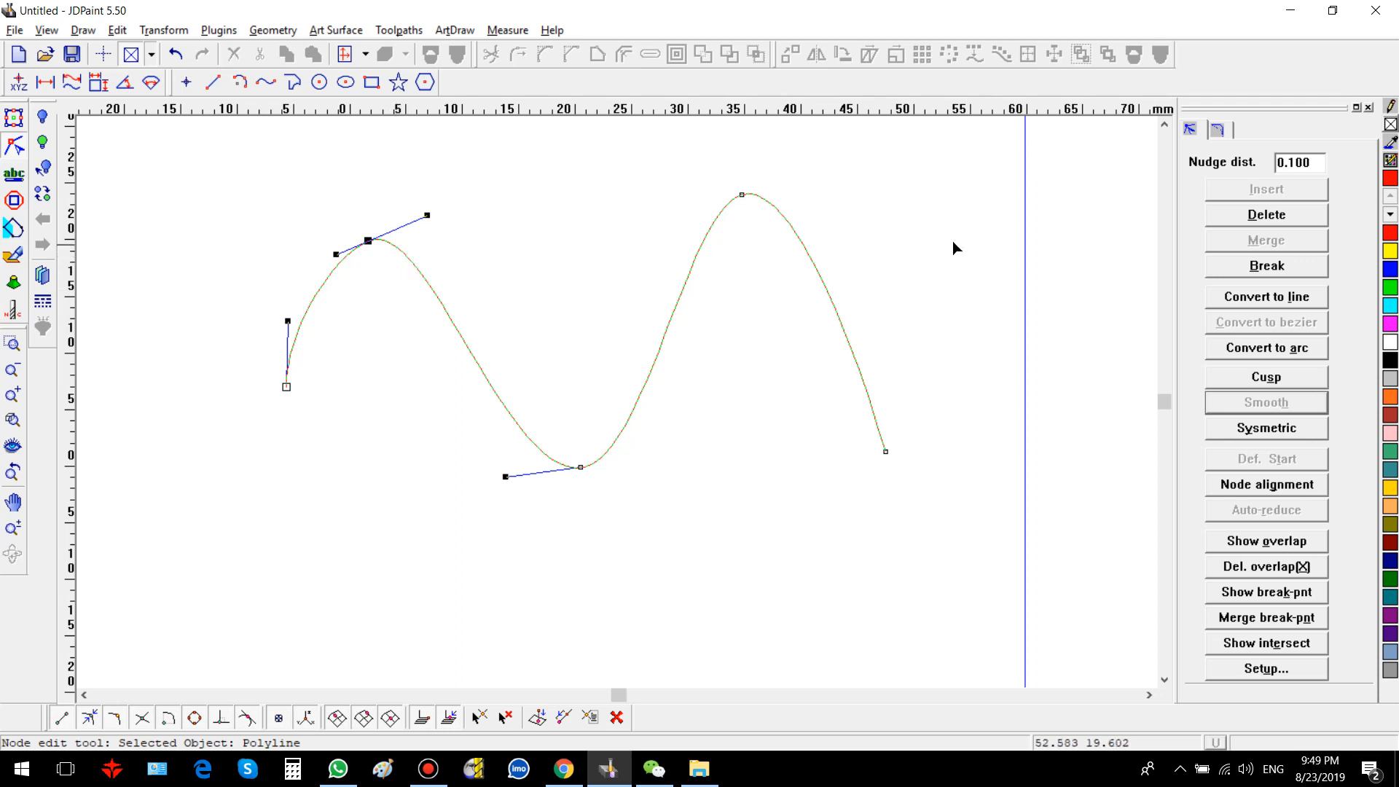
# Step: Insert a node on the segment after the first peak, then undo the insertion
pyautogui.click(1281, 214)
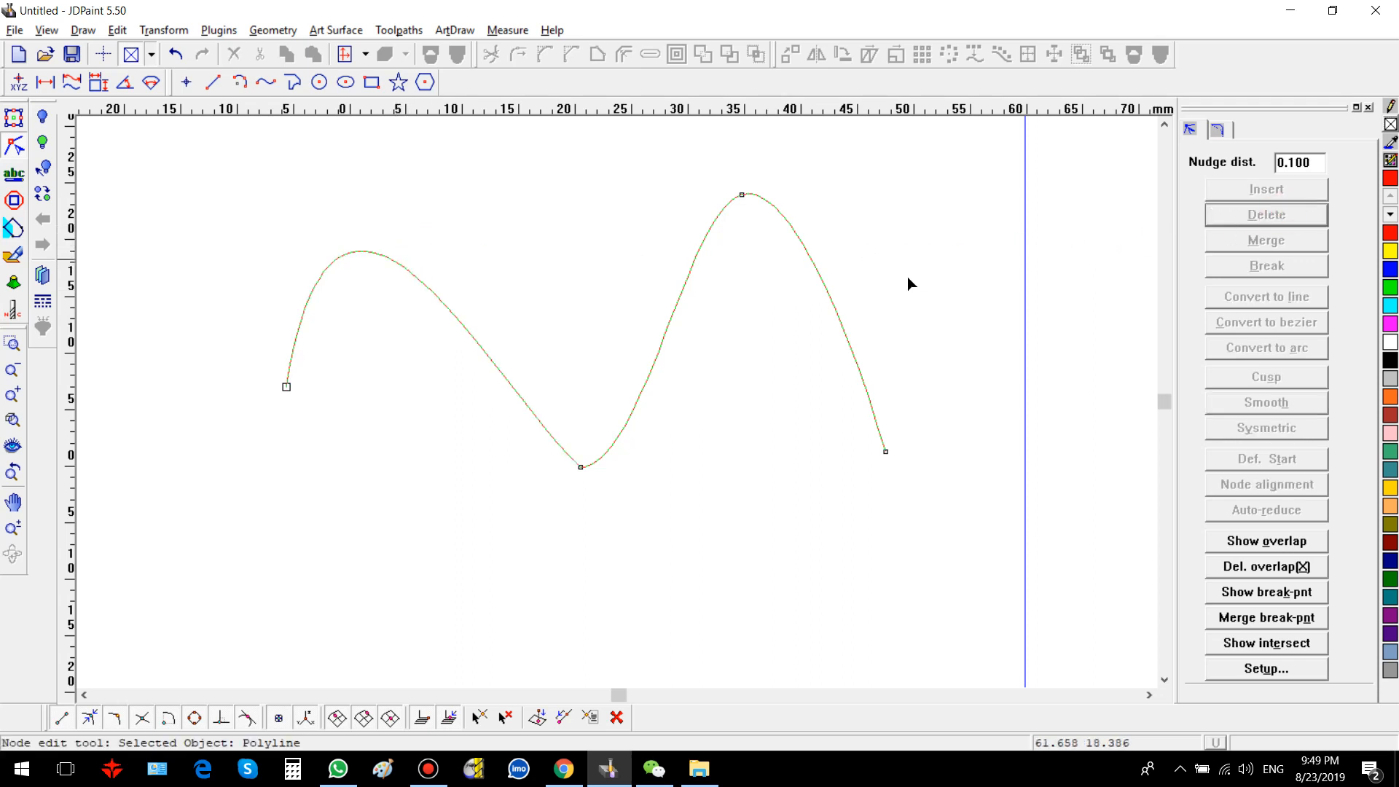
pyautogui.click(356, 251)
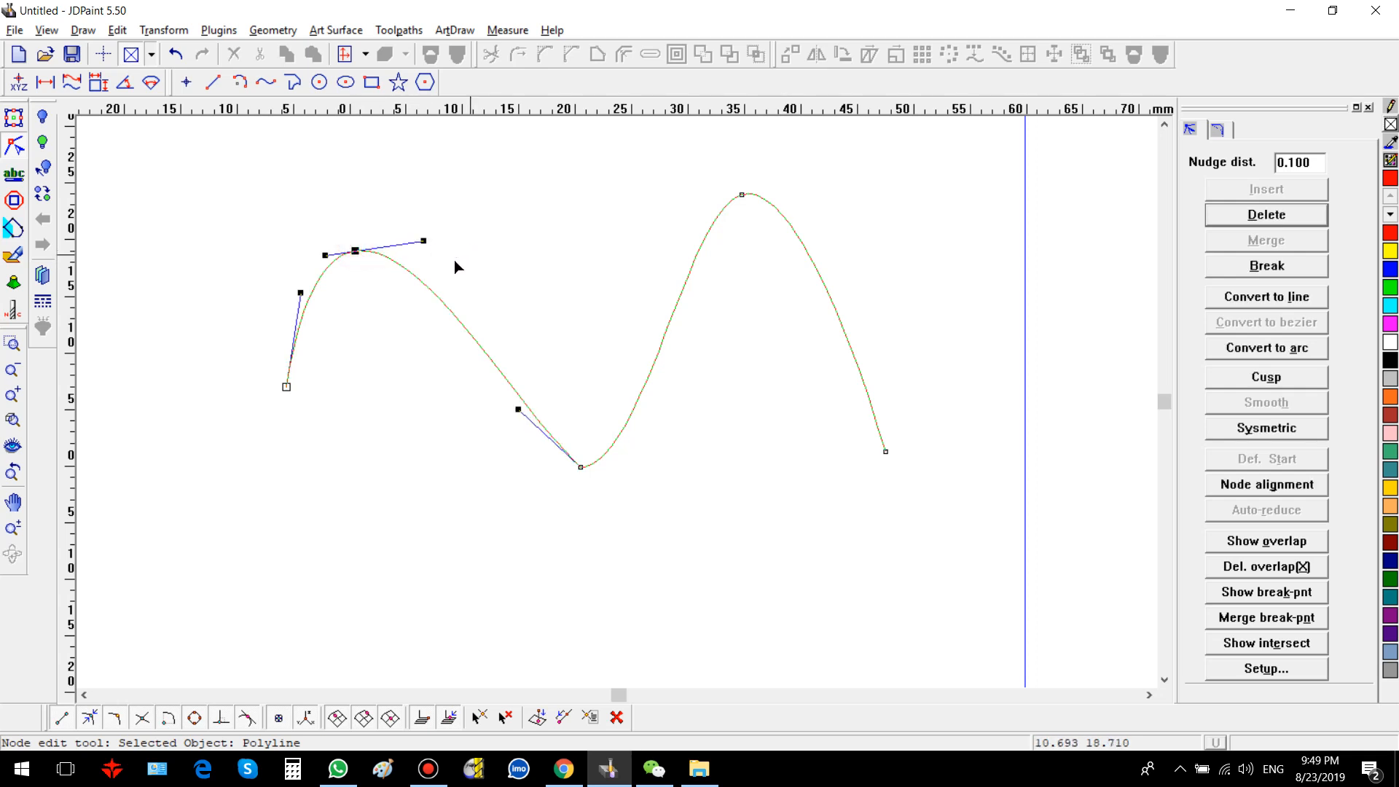
pyautogui.click(441, 301)
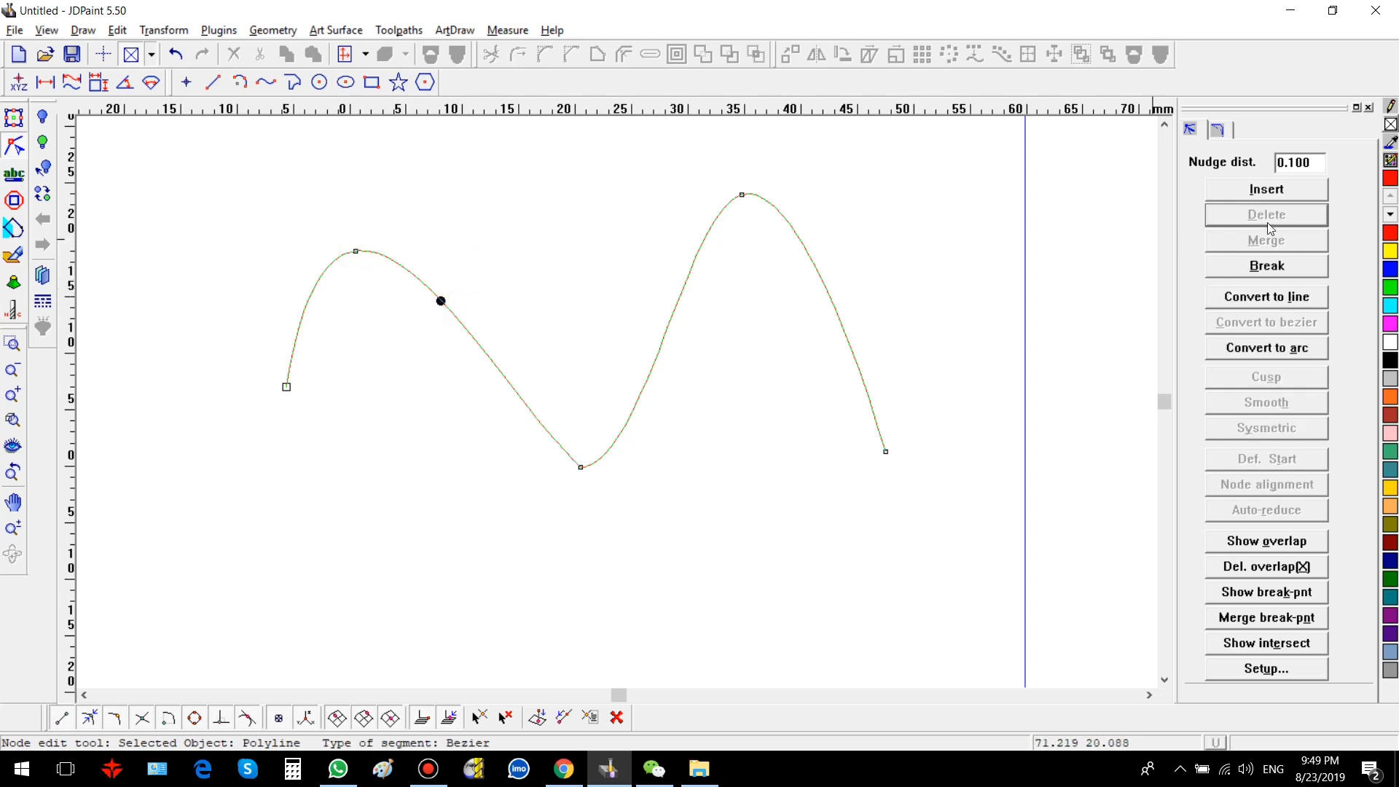
pyautogui.click(1266, 189)
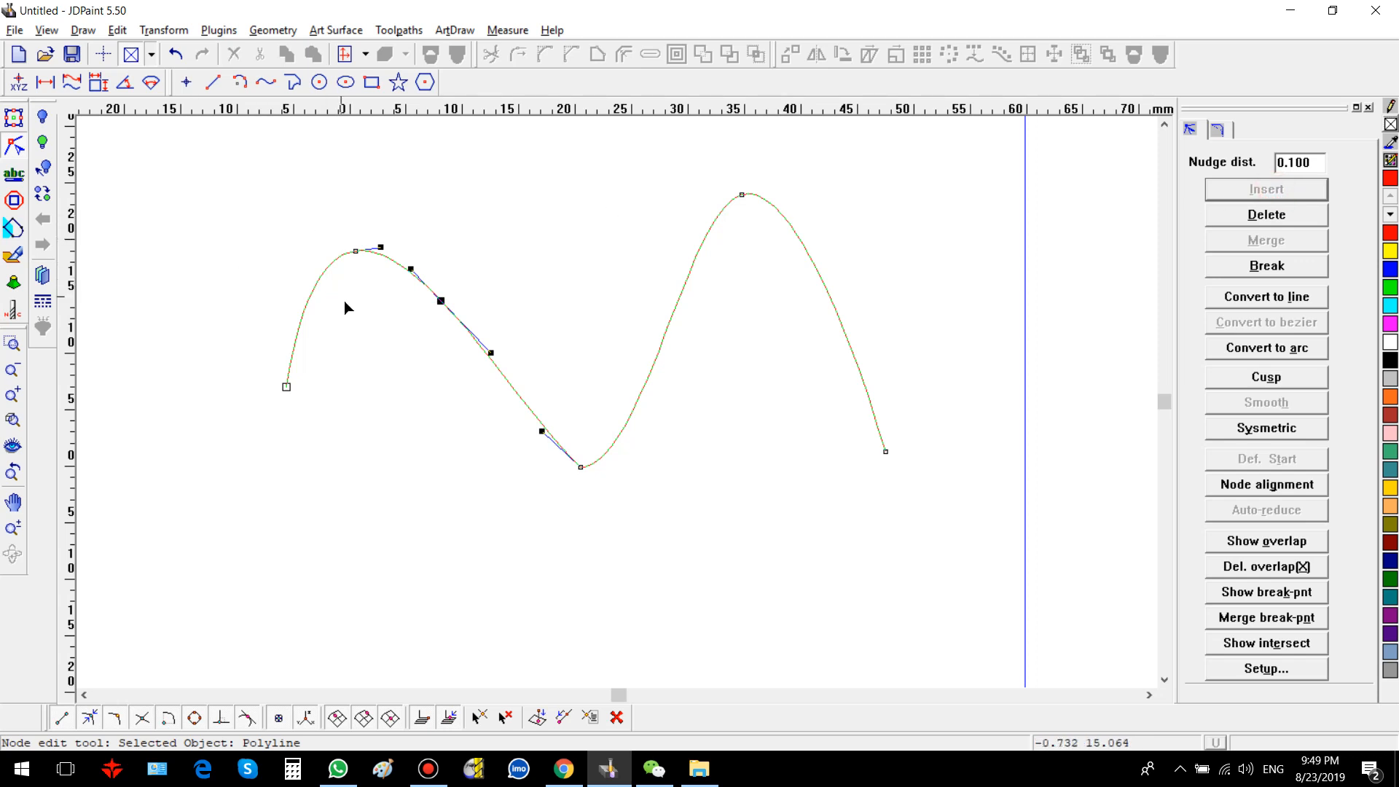
pyautogui.hotkey('ctrl', 'z')
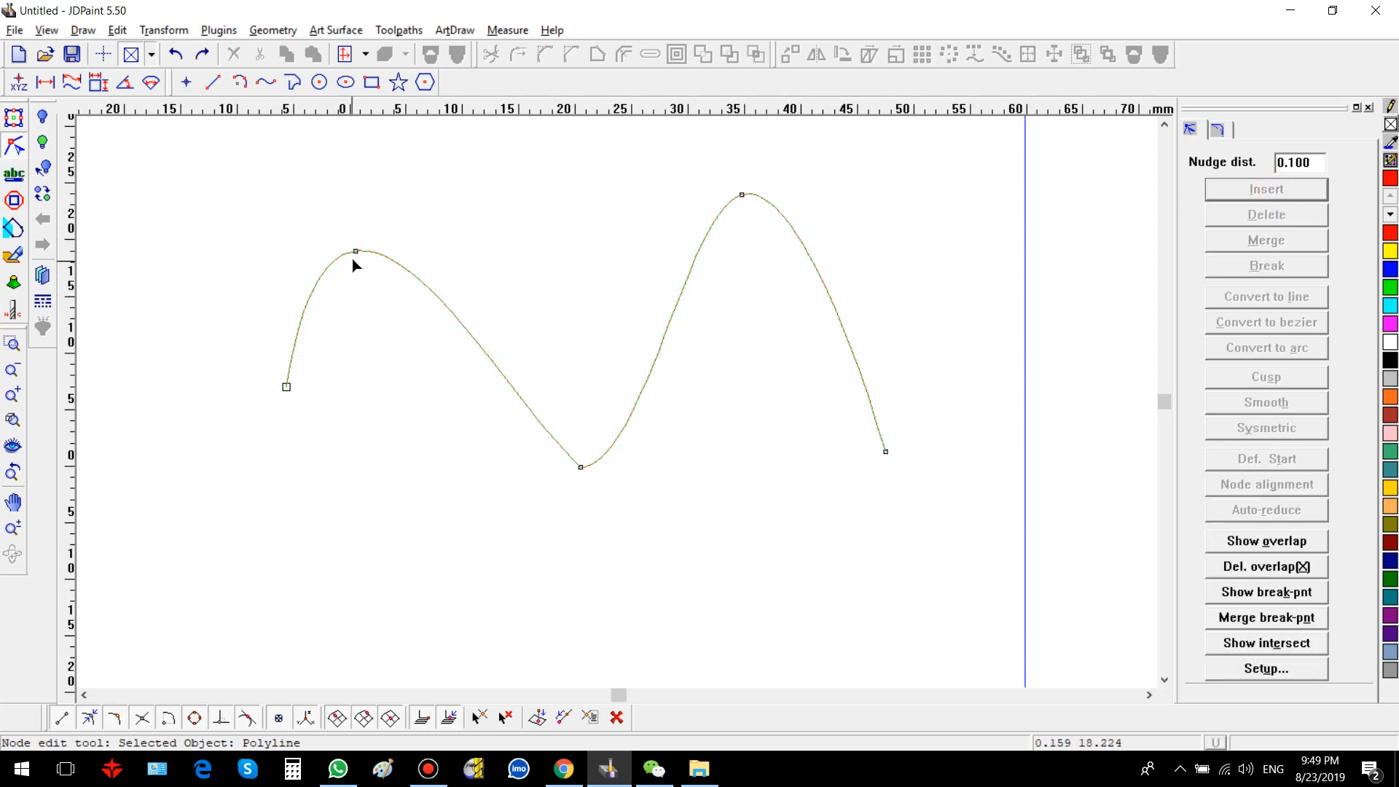
pyautogui.moveTo(356, 252); pyautogui.dragTo(362, 257)
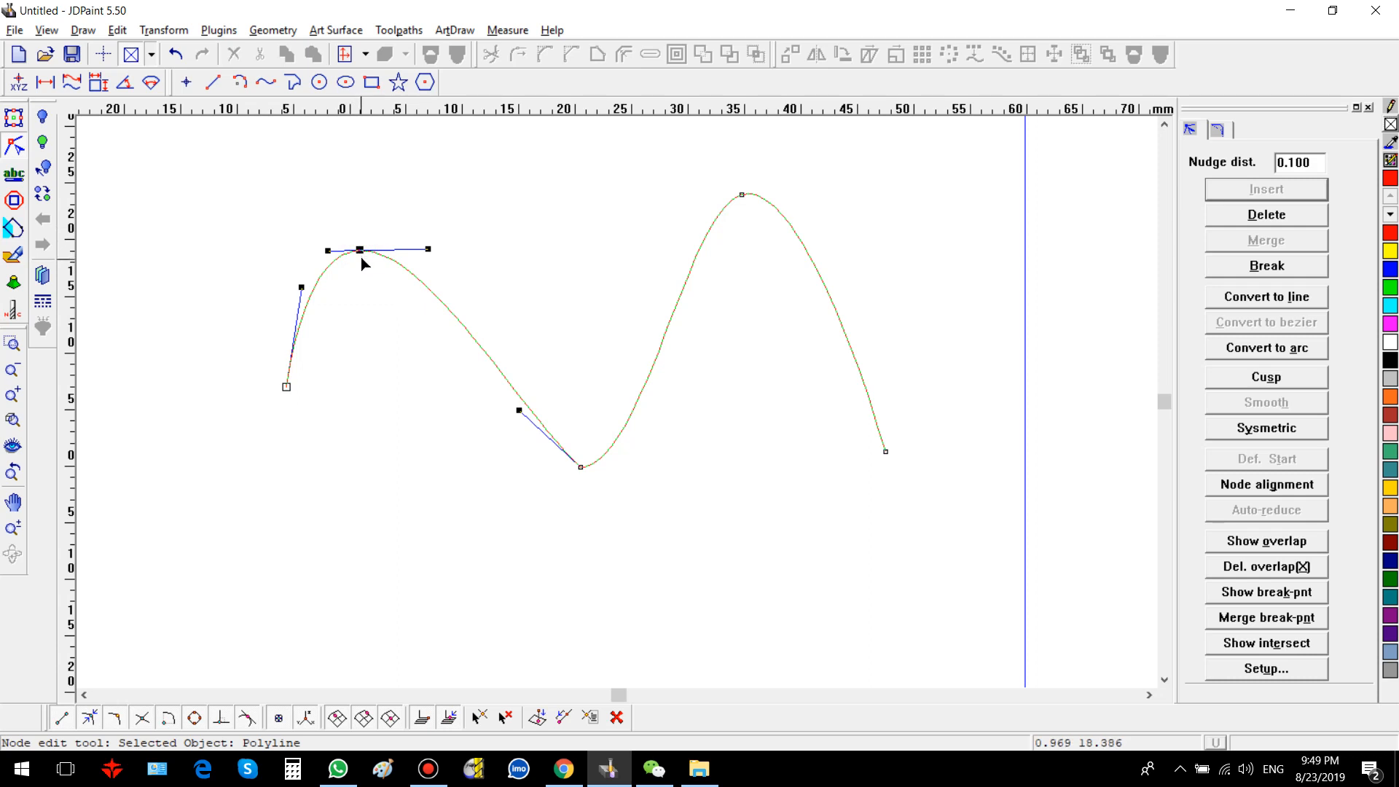
# Step: Draw a second spline loop below the wave through five points, ending just short of its start point
pyautogui.scroll(-2, 360, 264)
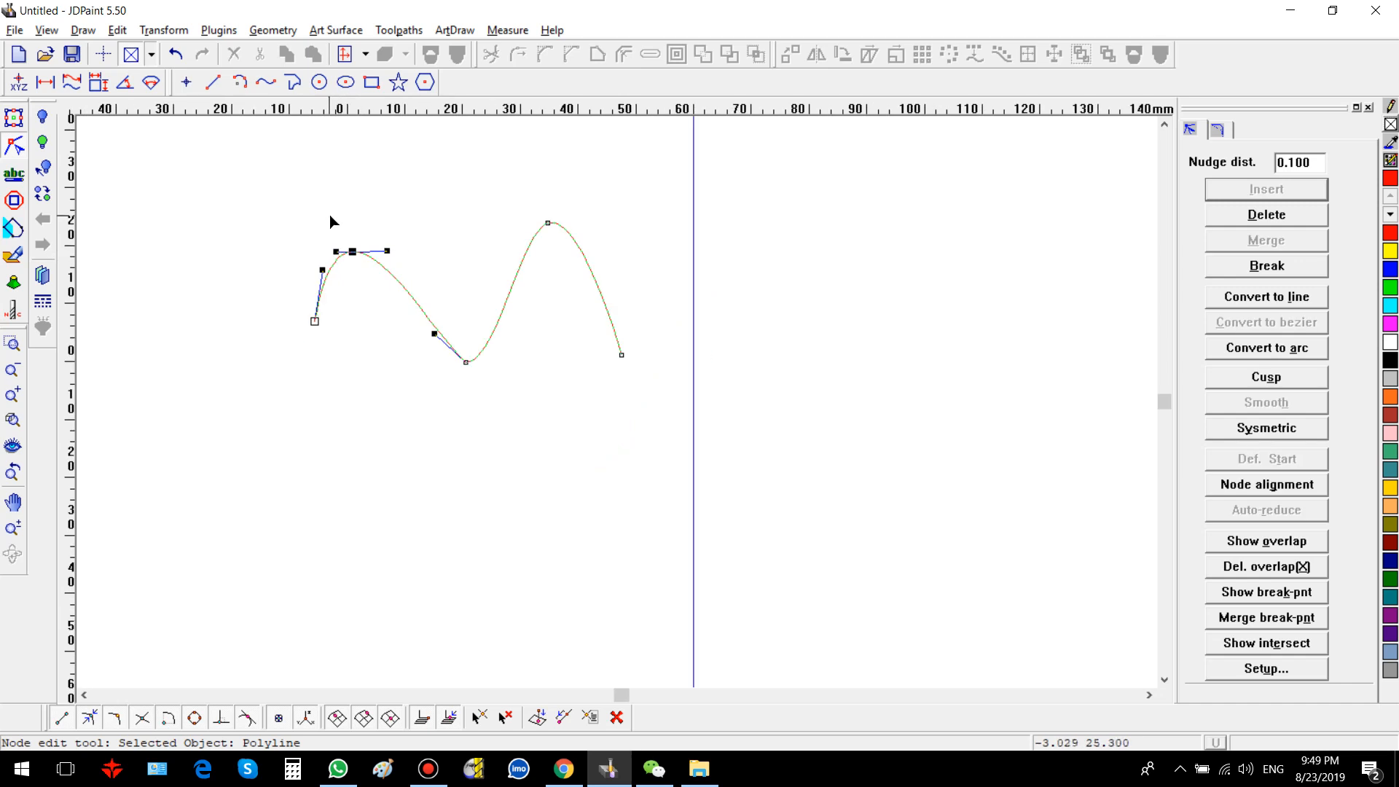
pyautogui.click(14, 117)
pyautogui.press('space')
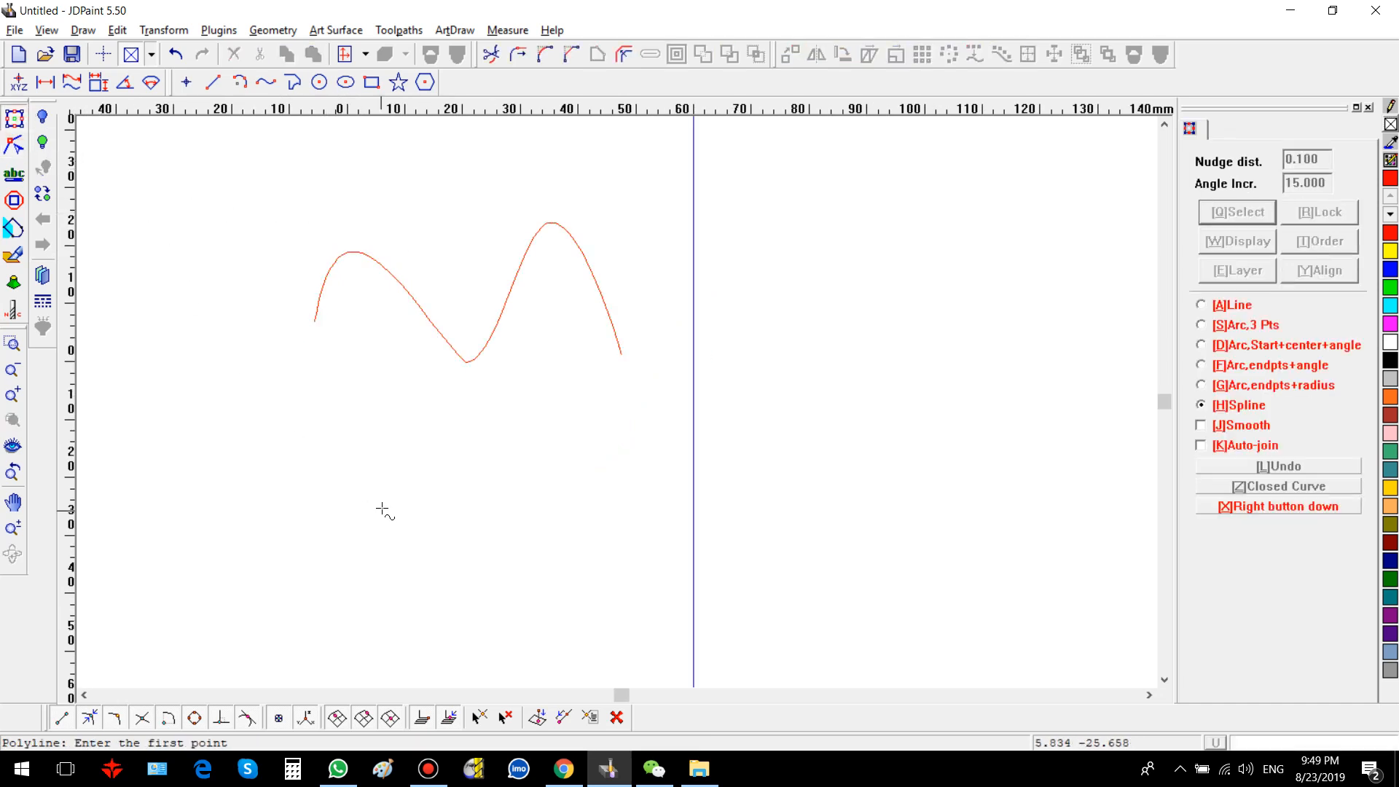
pyautogui.click(381, 515)
pyautogui.click(411, 478)
pyautogui.click(632, 537)
pyautogui.click(531, 628)
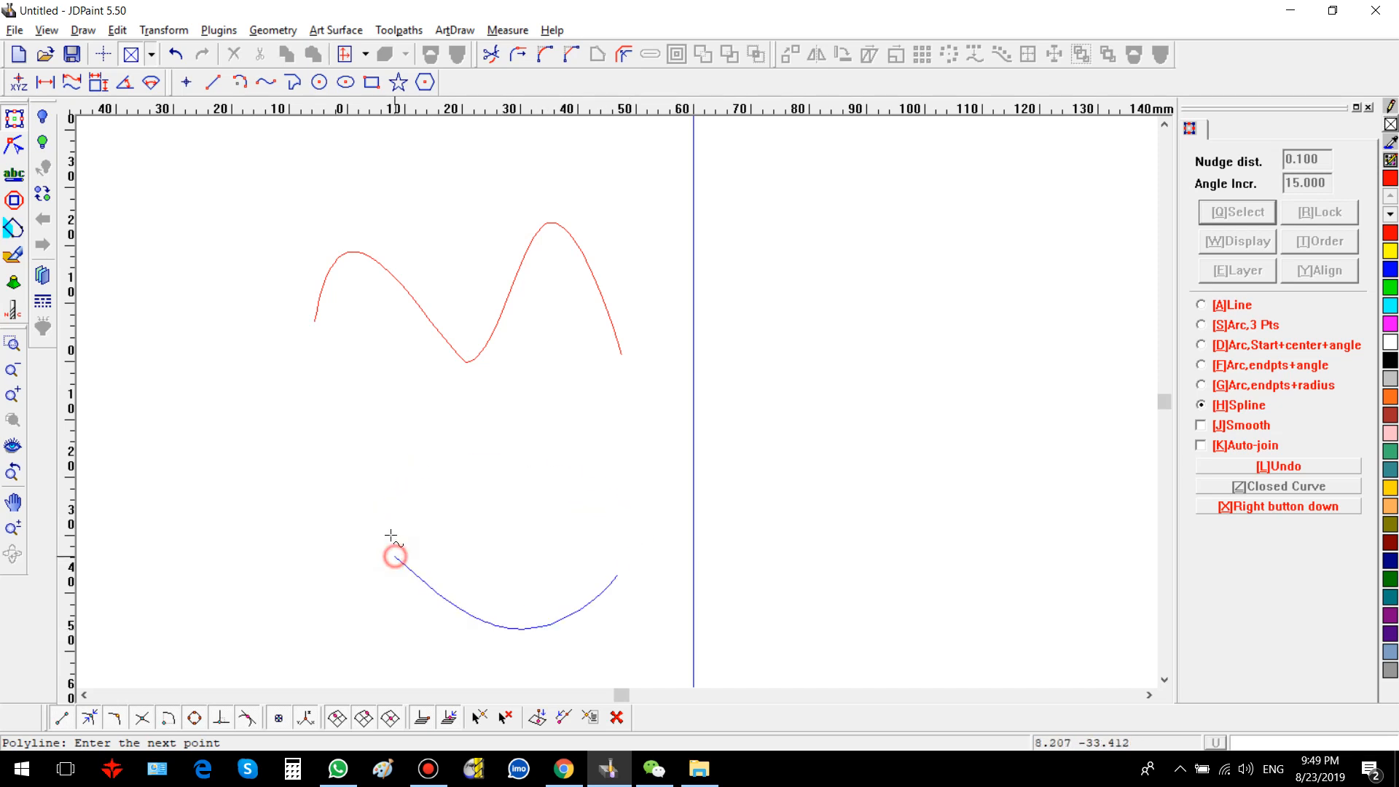
pyautogui.click(382, 526)
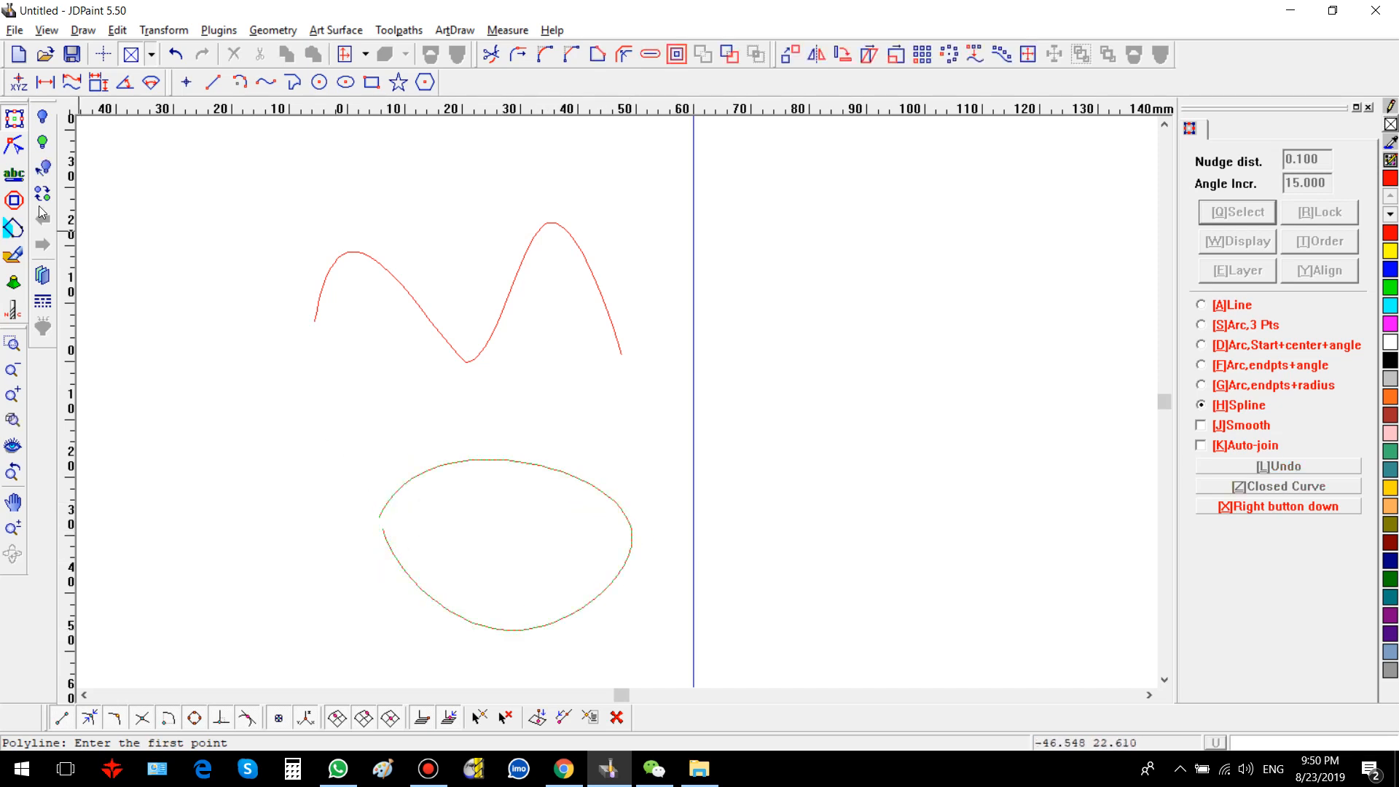
# Step: Select the loop's two open endpoints and merge them into a single node to close the curve
pyautogui.click(13, 145)
pyautogui.scroll(3, 359, 521)
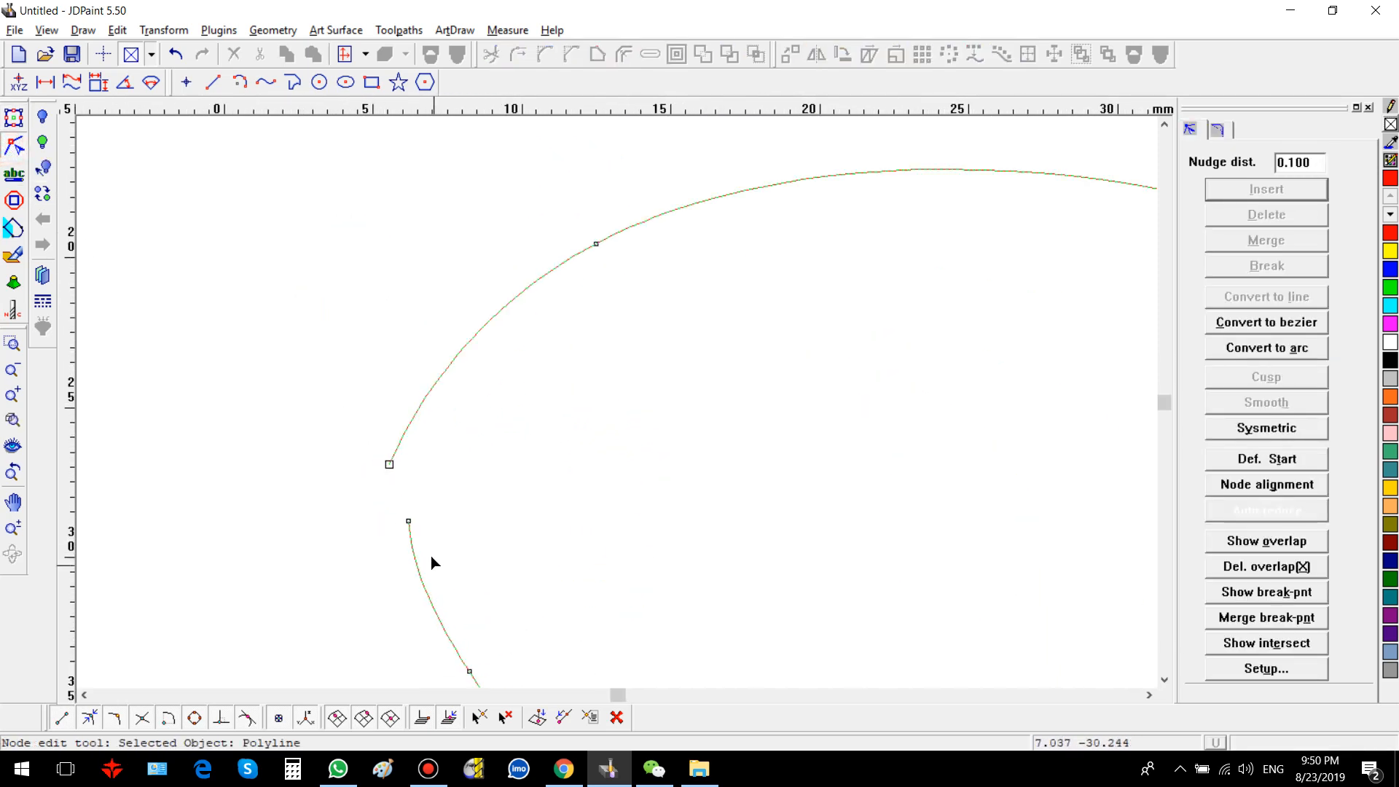
pyautogui.click(308, 360)
pyautogui.moveTo(474, 568); pyautogui.dragTo(485, 569)
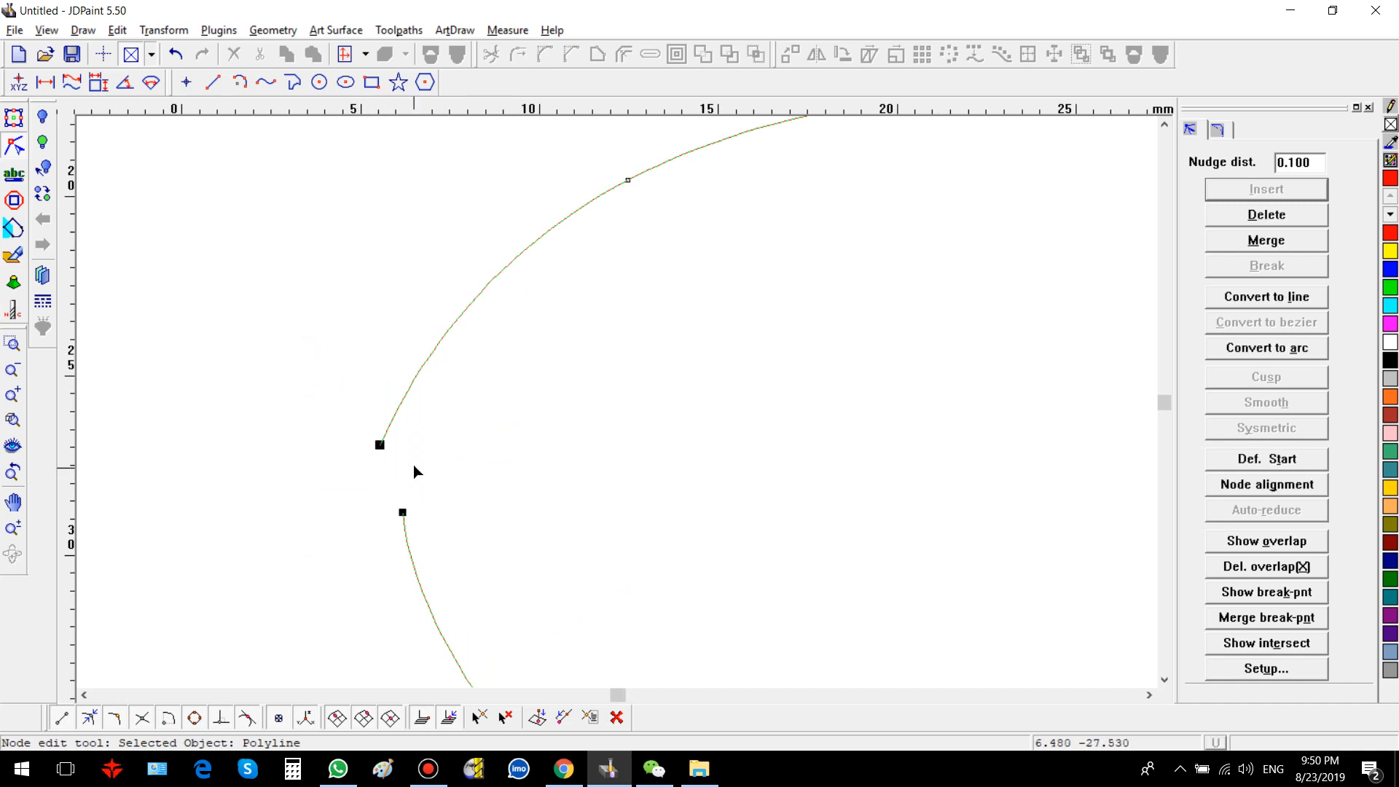
pyautogui.click(1250, 243)
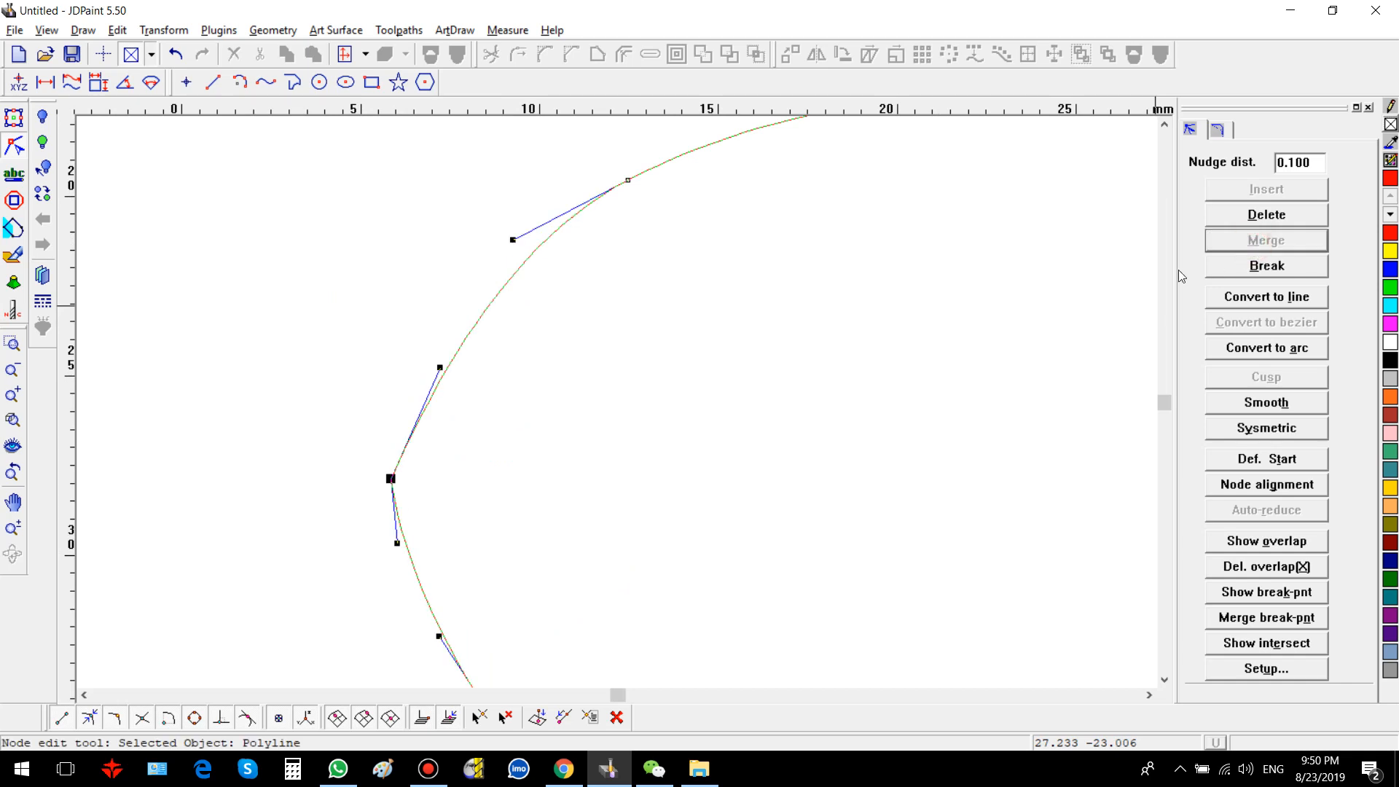
# Step: Make the merged node Smooth and then Symmetric so the closed loop has no corner
pyautogui.scroll(4, 406, 468)
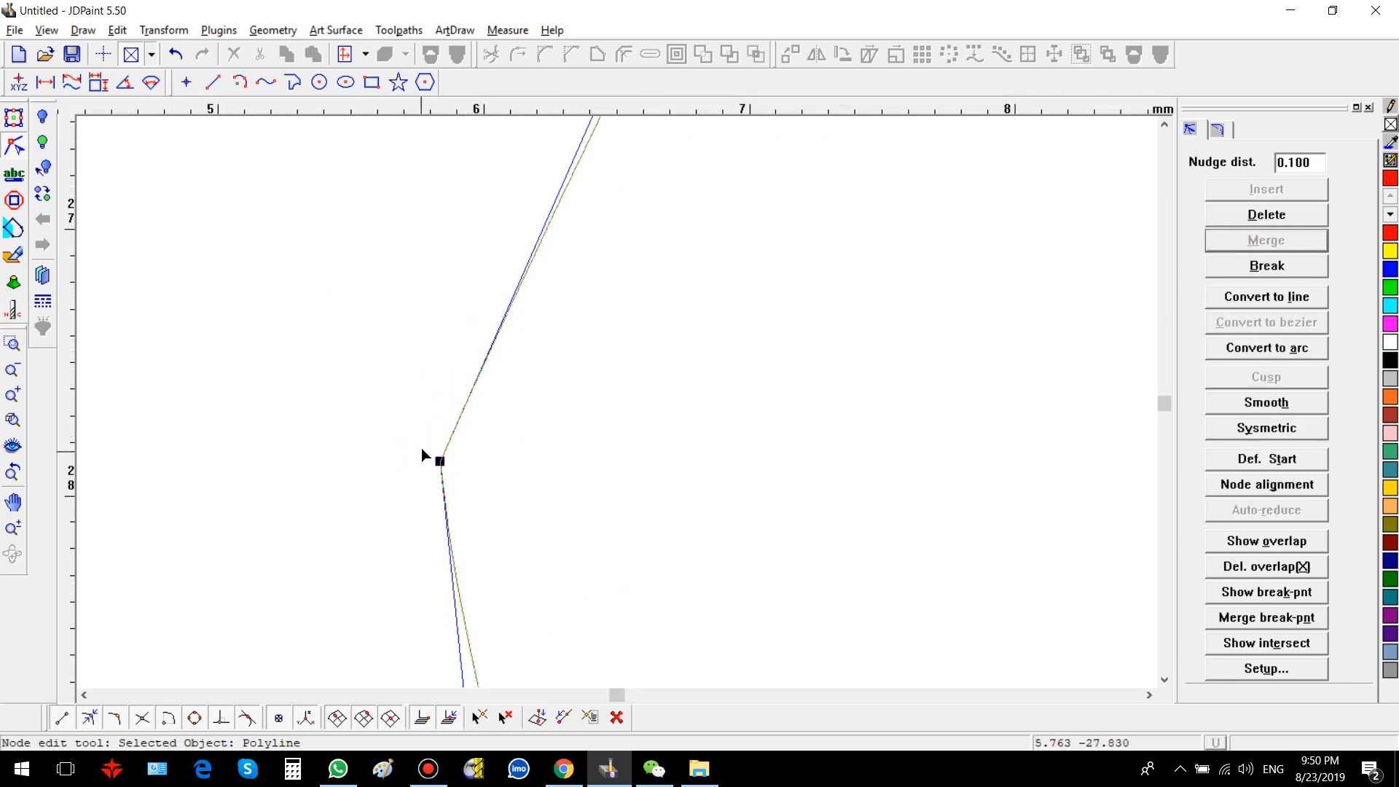
pyautogui.click(423, 456)
pyautogui.click(437, 456)
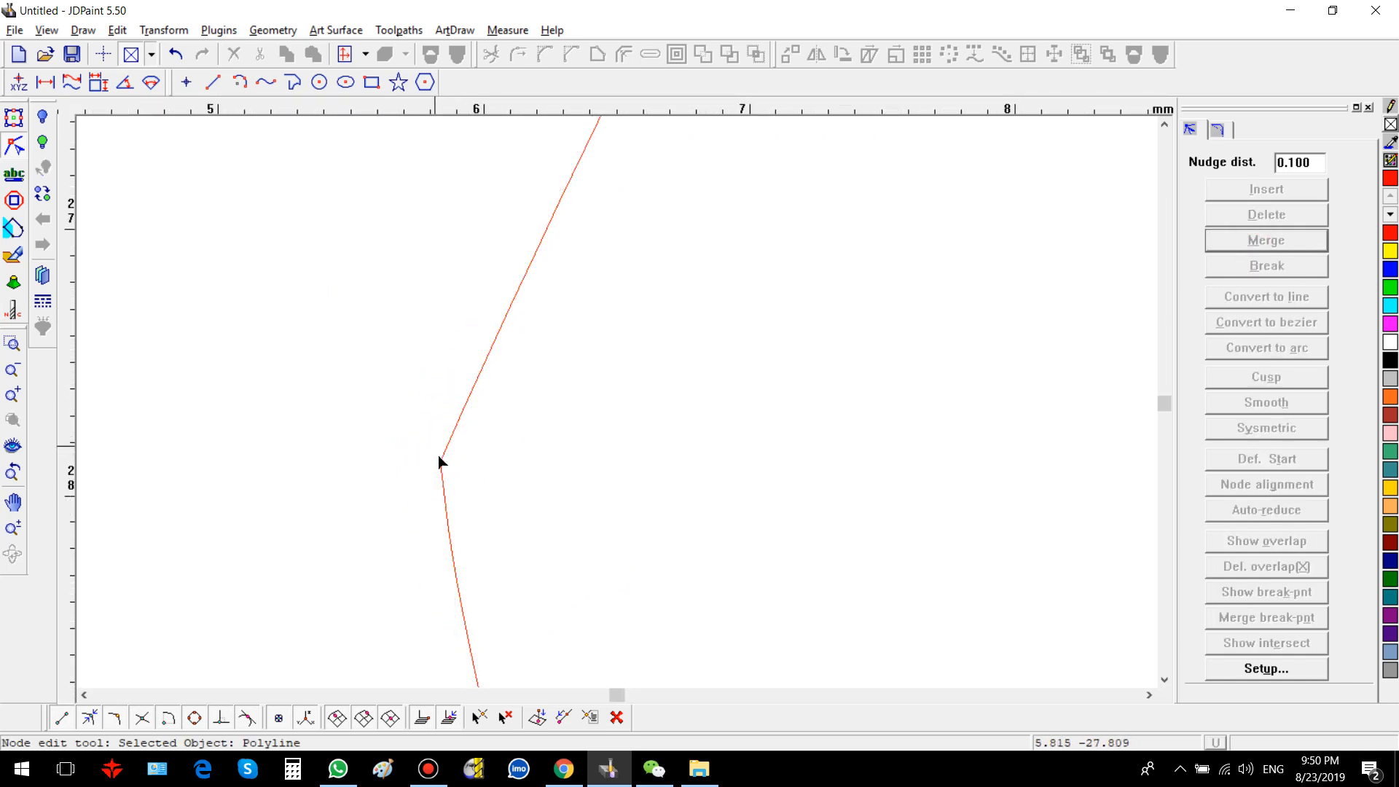
pyautogui.click(440, 460)
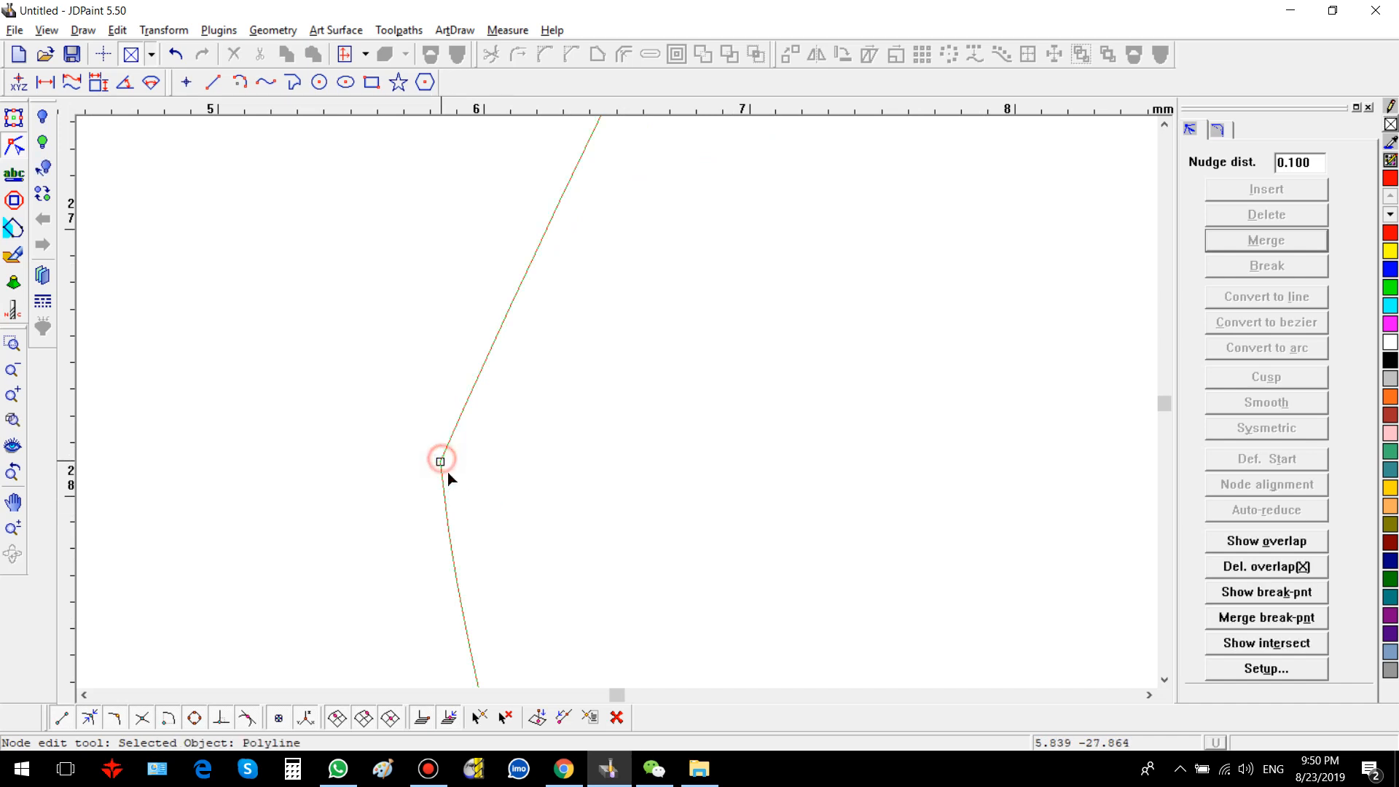
pyautogui.click(418, 430)
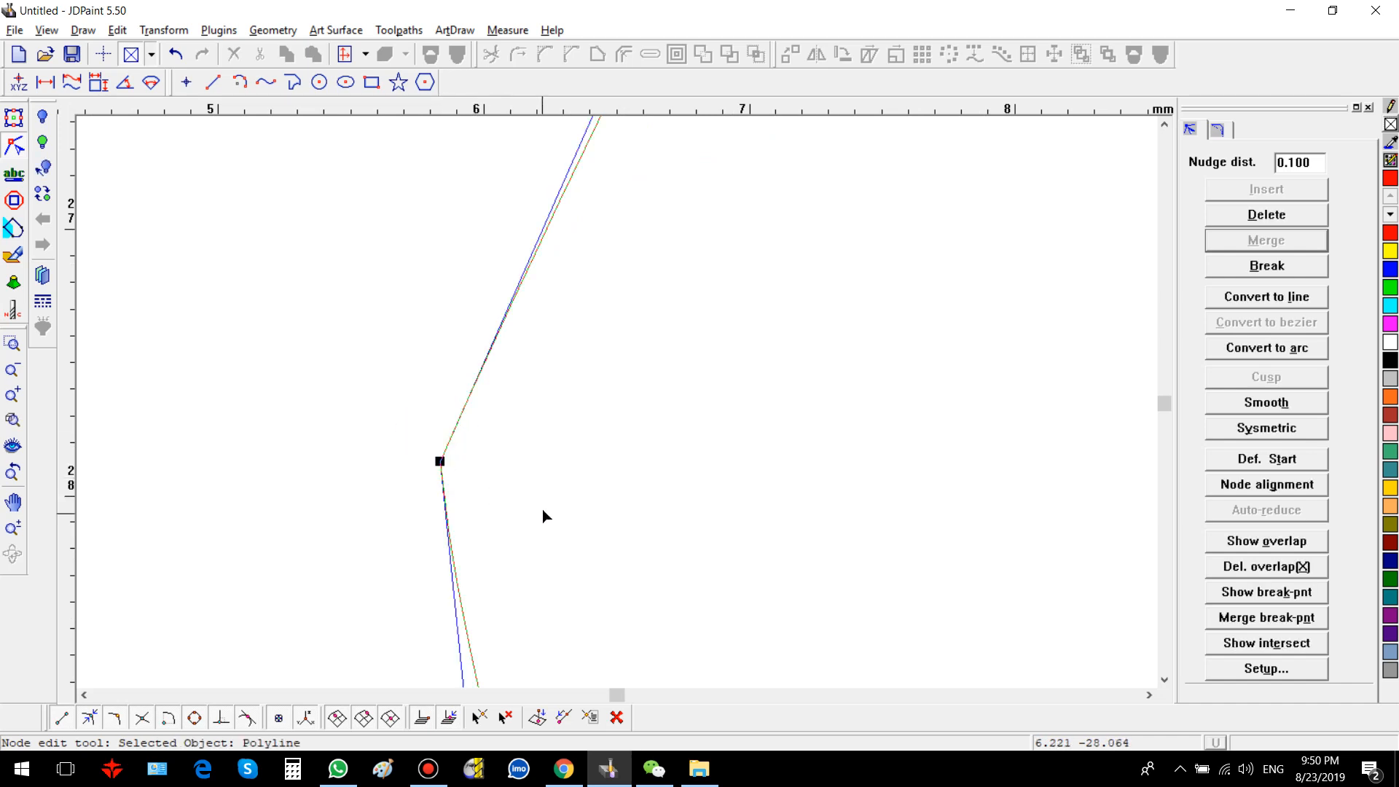
pyautogui.click(1267, 401)
pyautogui.scroll(-3, 359, 359)
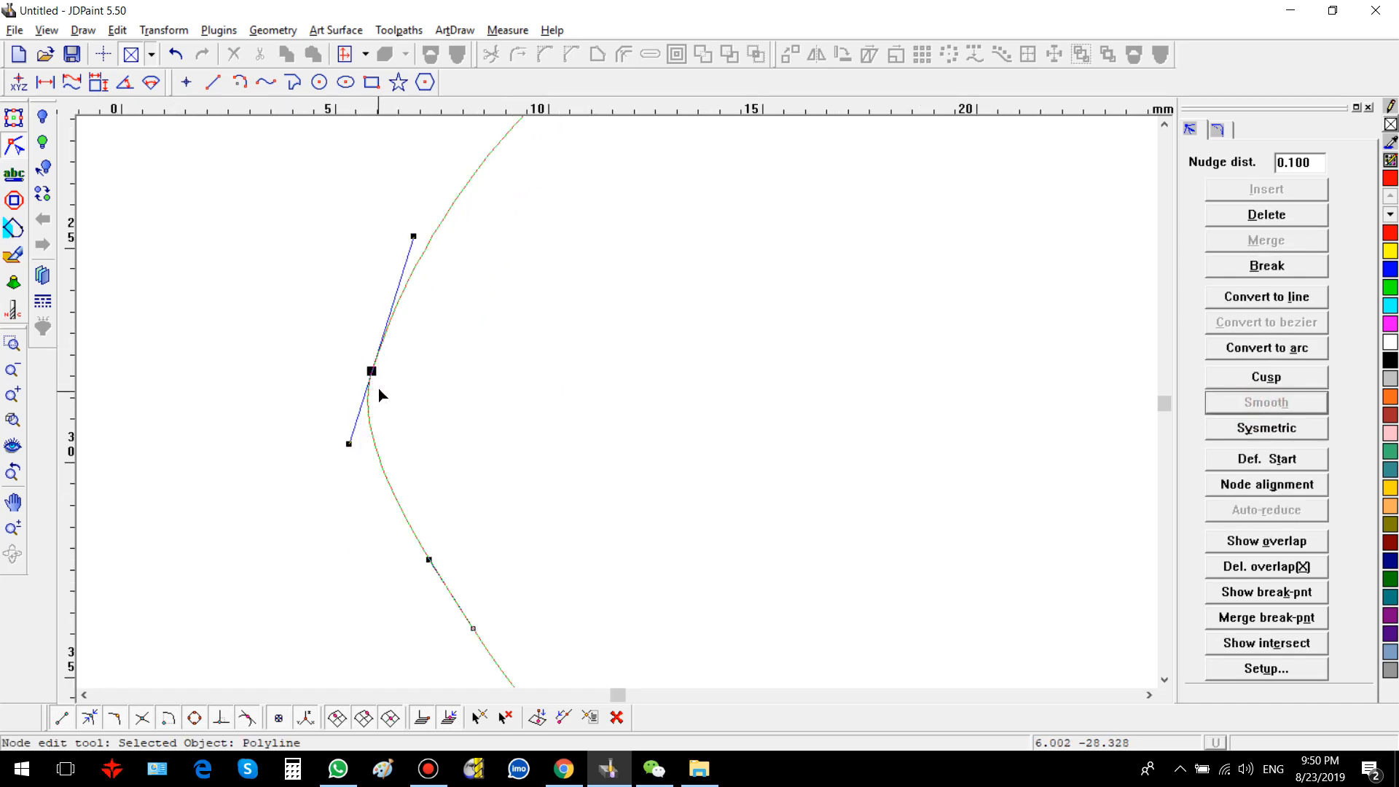
pyautogui.click(1255, 428)
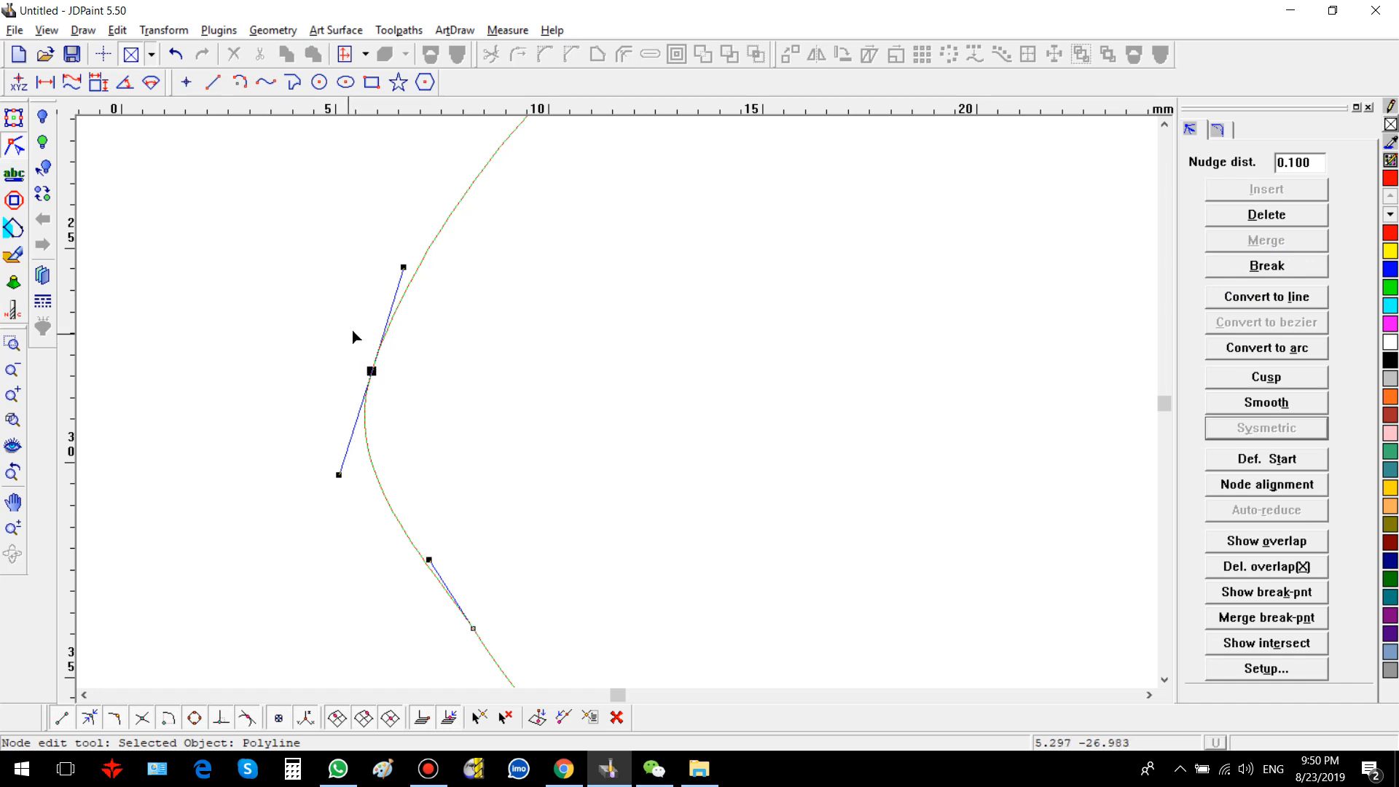
# Step: Select the loop's merged node and lengthen its tangent handles symmetrically
pyautogui.moveTo(345, 295); pyautogui.dragTo(527, 447)
pyautogui.click(526, 448)
pyautogui.moveTo(379, 359); pyautogui.dragTo(449, 439)
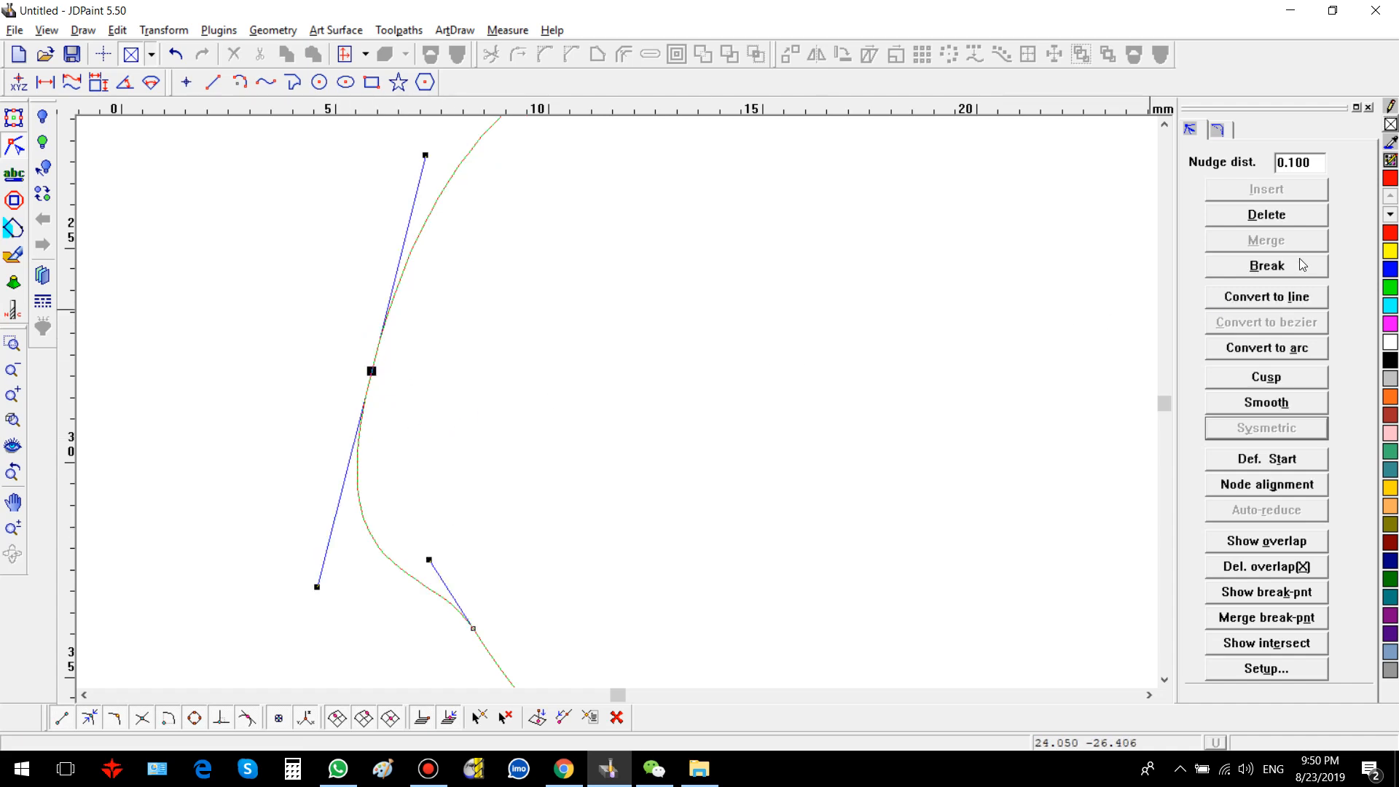
# Step: Break the loop's closing node and pull the freed endpoint and its handle away to open the loop
pyautogui.click(1302, 263)
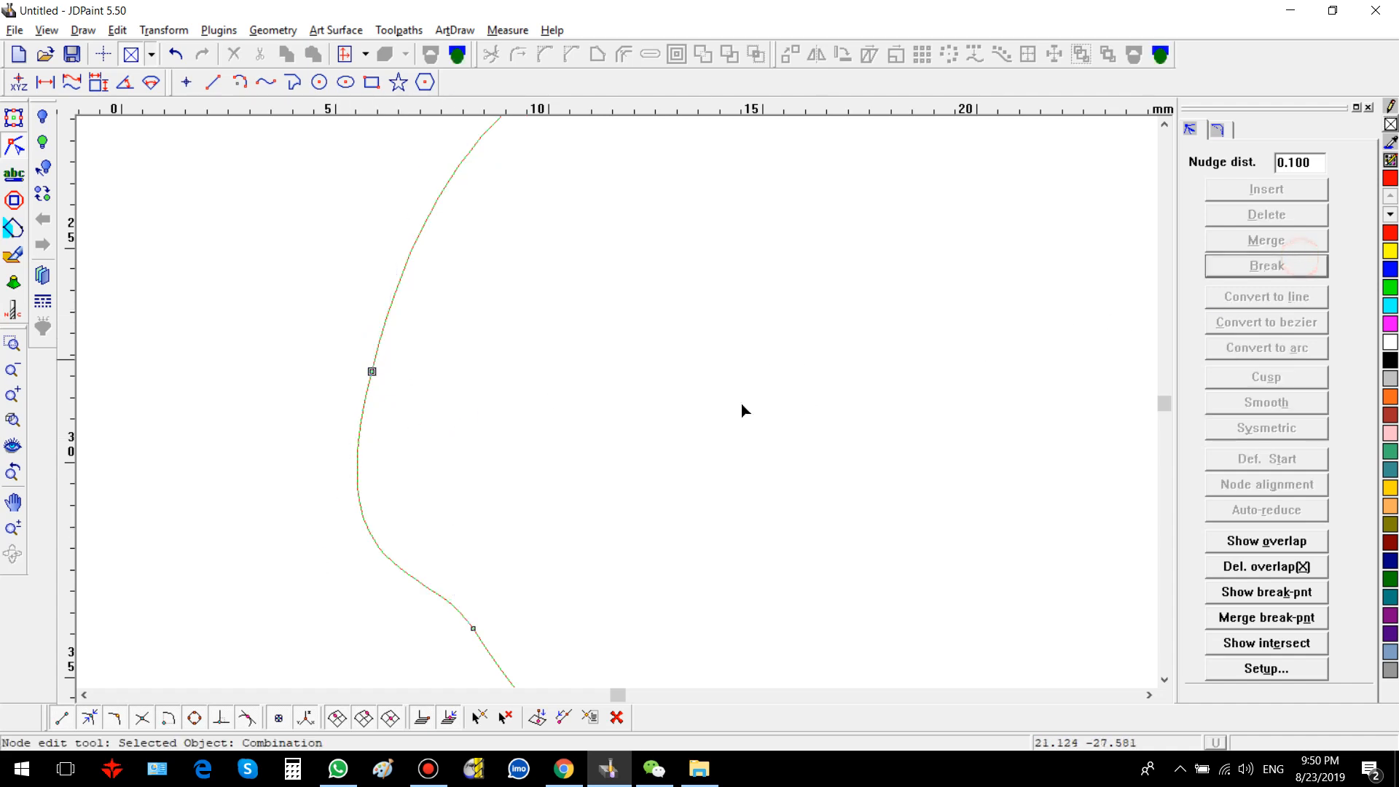
pyautogui.click(372, 371)
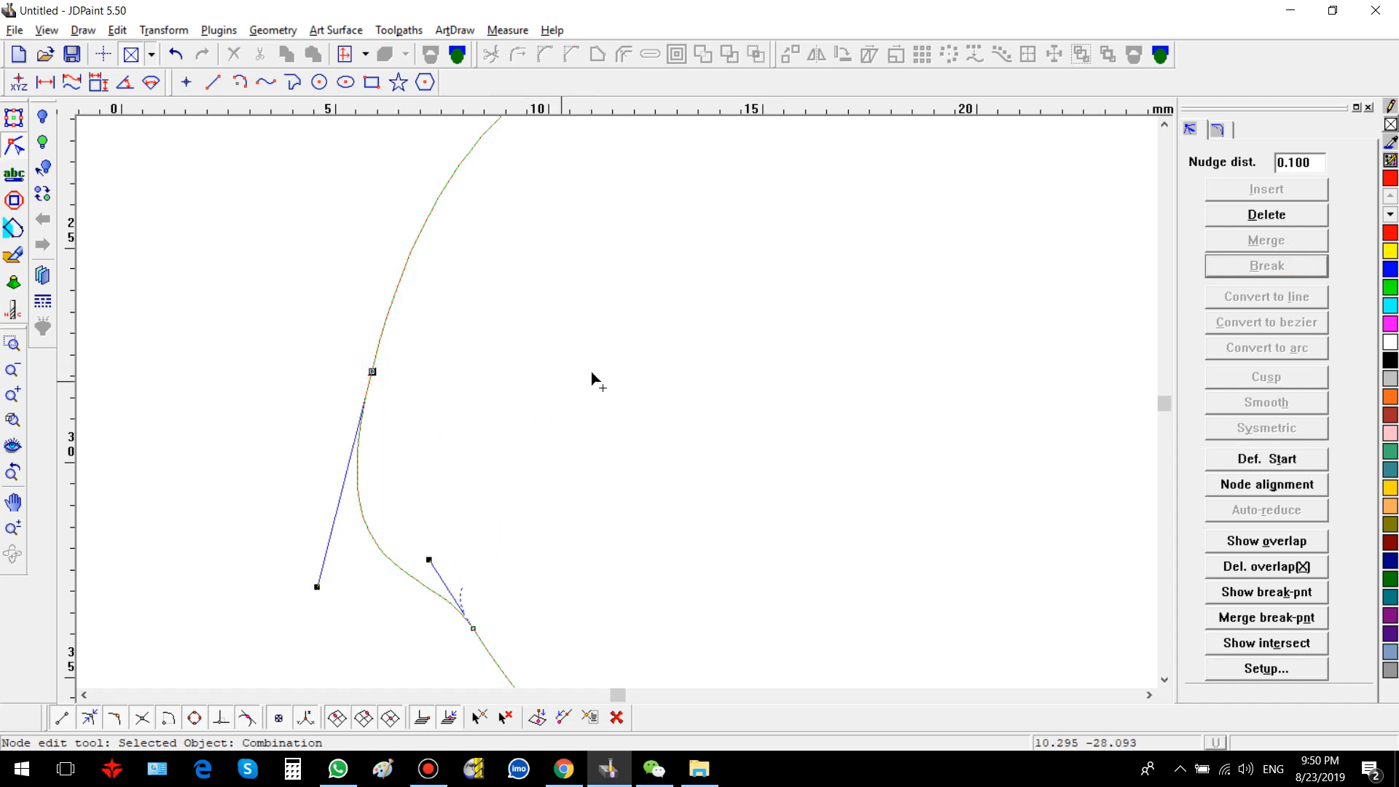
pyautogui.moveTo(592, 378); pyautogui.dragTo(401, 441)
pyautogui.click(785, 397)
pyautogui.moveTo(387, 578); pyautogui.dragTo(412, 565)
pyautogui.moveTo(381, 628); pyautogui.dragTo(445, 591)
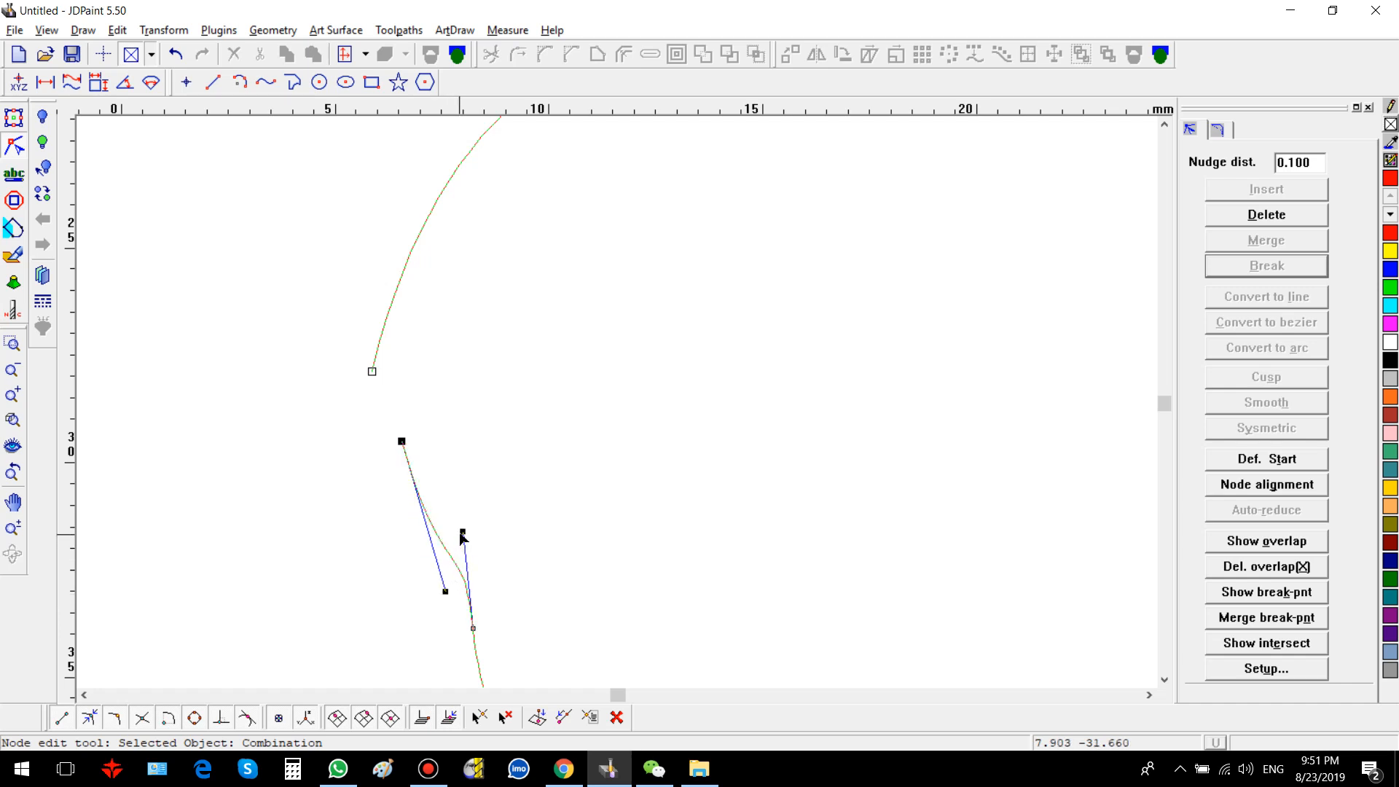
pyautogui.moveTo(461, 532)
pyautogui.mouseDown()
pyautogui.moveTo(413, 539)
pyautogui.moveTo(462, 534)
pyautogui.moveTo(425, 543)
pyautogui.moveTo(437, 534)
pyautogui.mouseUp()
pyautogui.click(473, 628)
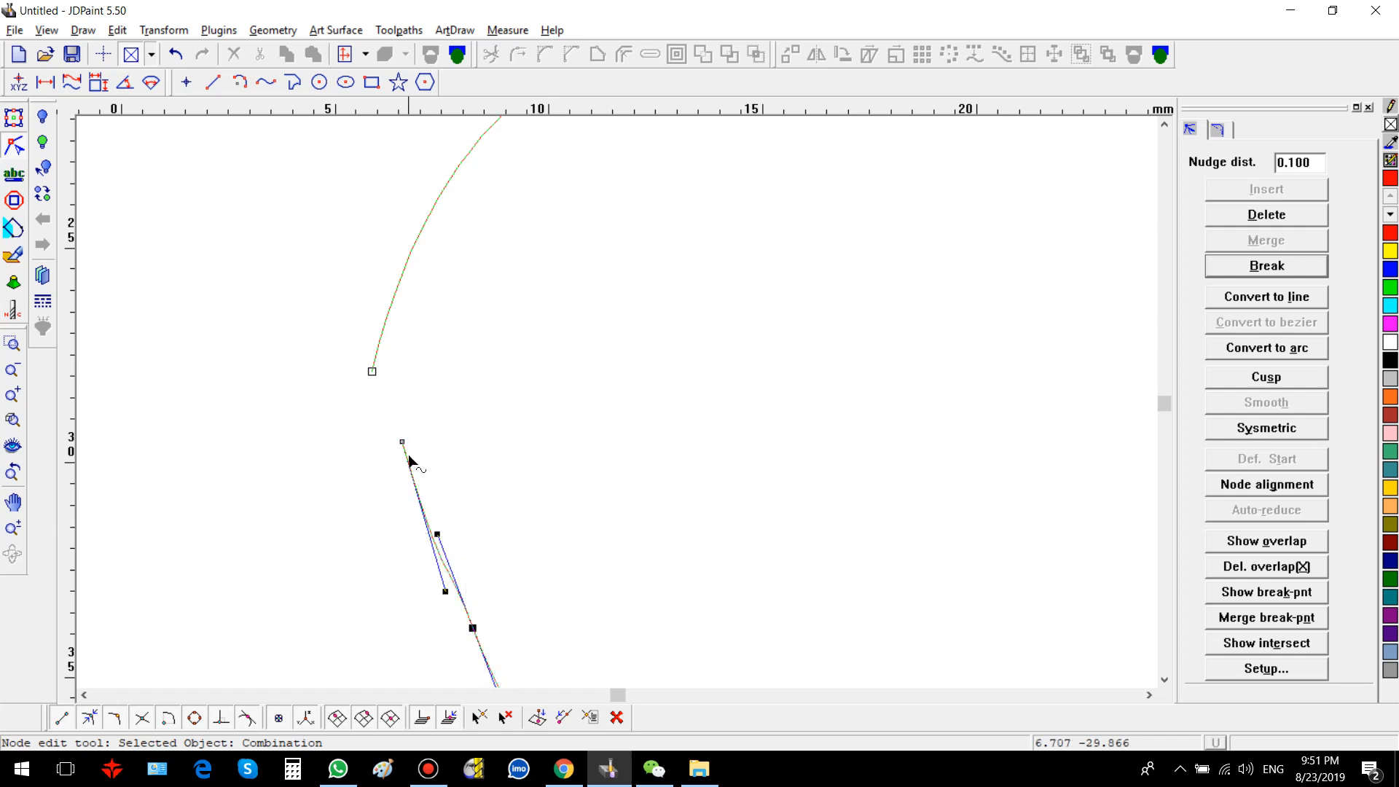
# Step: Select both open endpoints of the loop and merge them back into a single node
pyautogui.click(315, 437)
pyautogui.moveTo(294, 306); pyautogui.dragTo(482, 527)
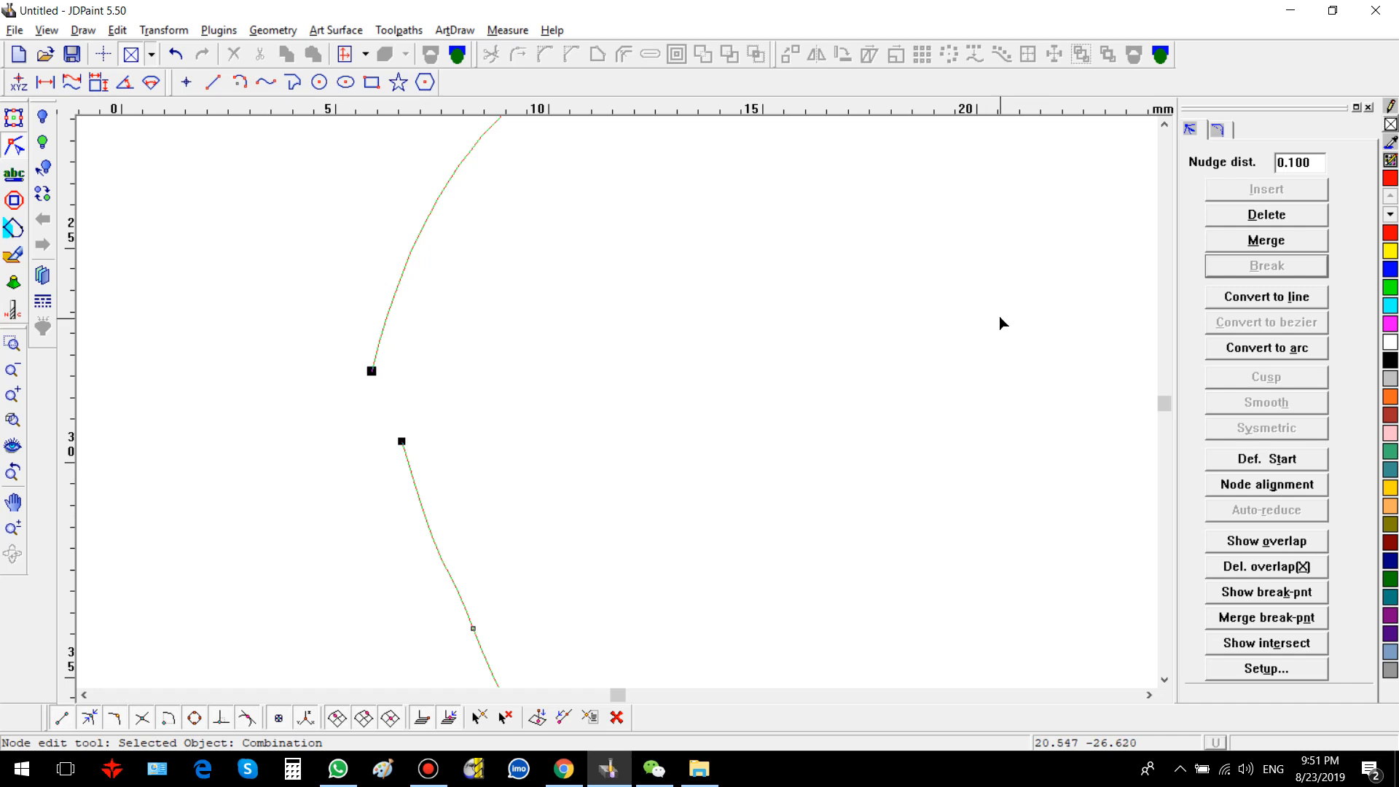
pyautogui.click(1238, 242)
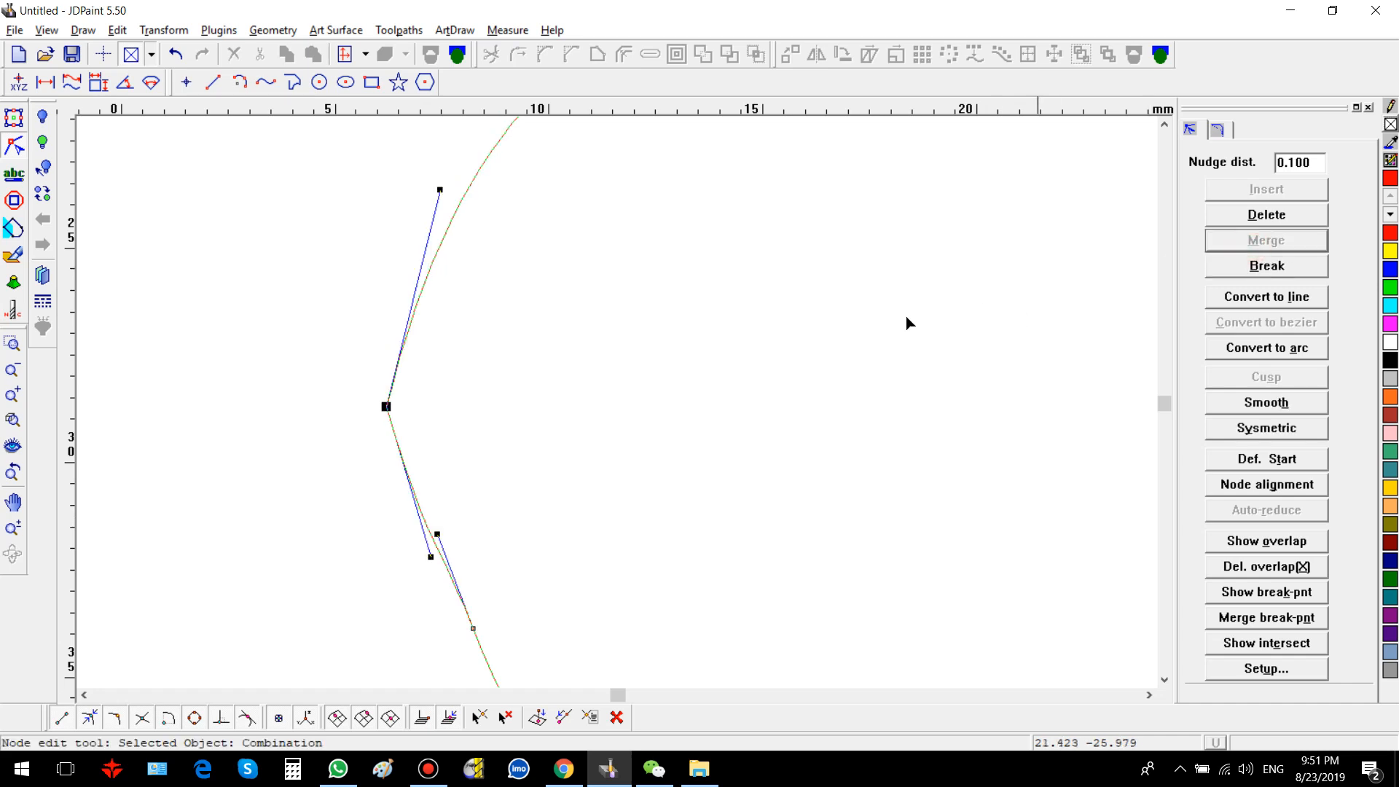
# Step: Convert the wave's segment between the trough and the second peak into a straight line
pyautogui.scroll(-3, 450, 399)
pyautogui.scroll(-2, 394, 514)
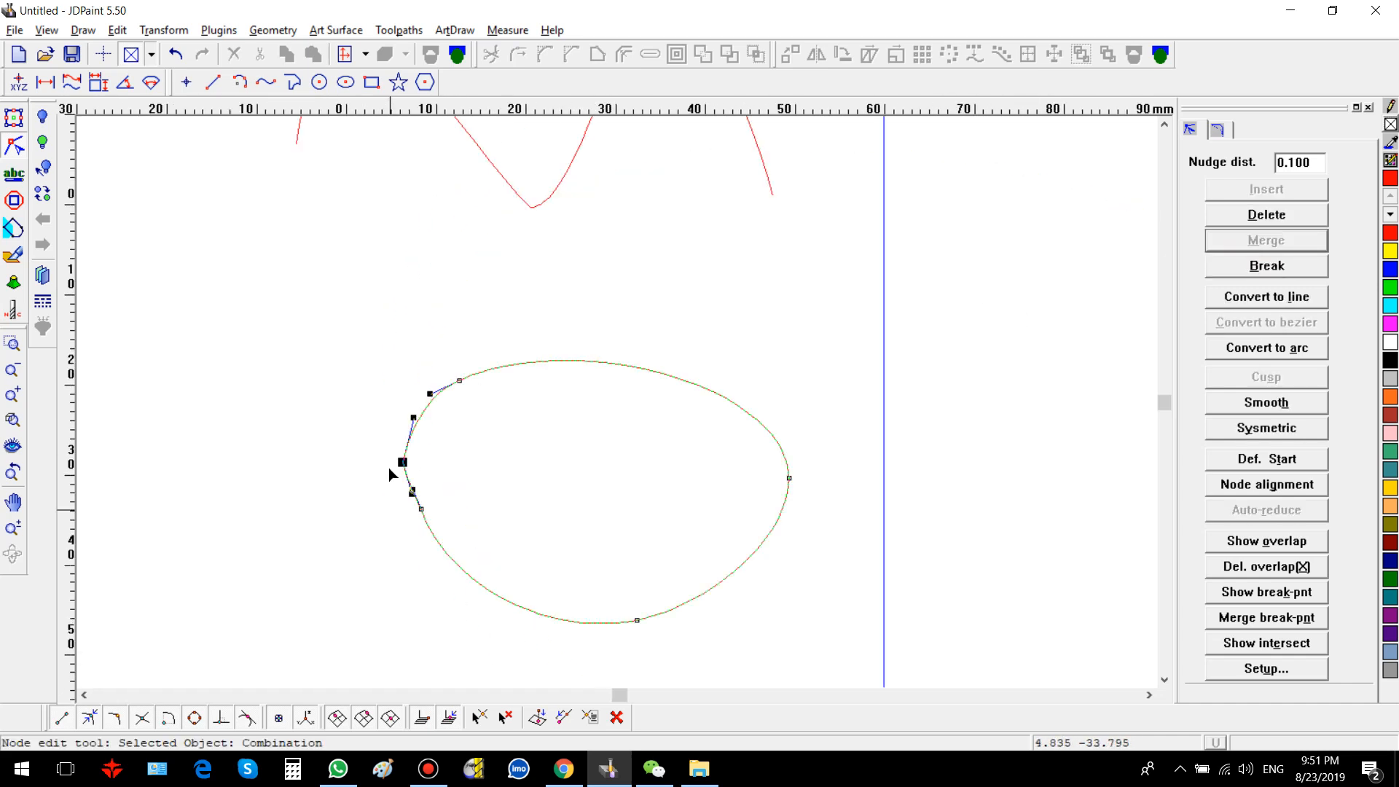
pyautogui.scroll(-3, 389, 474)
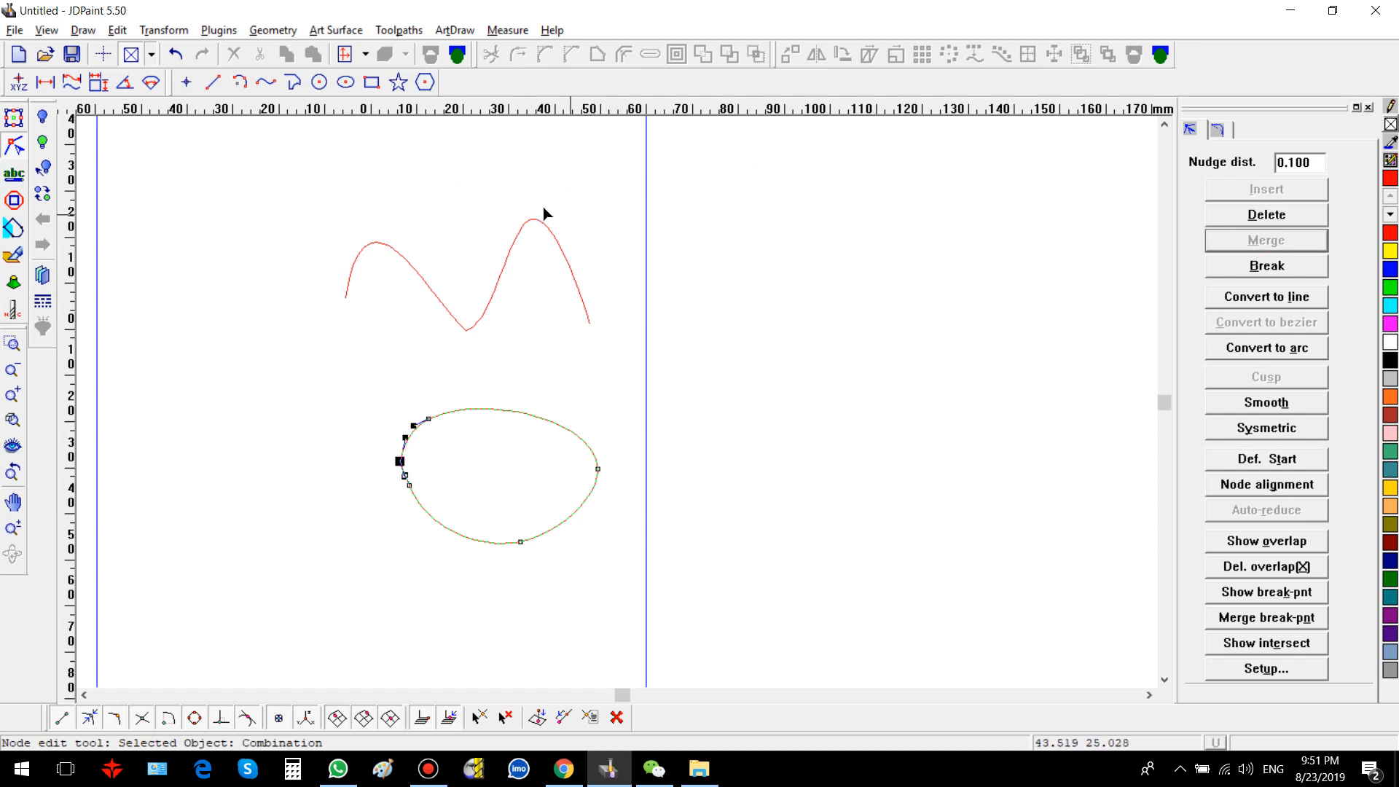
pyautogui.click(517, 257)
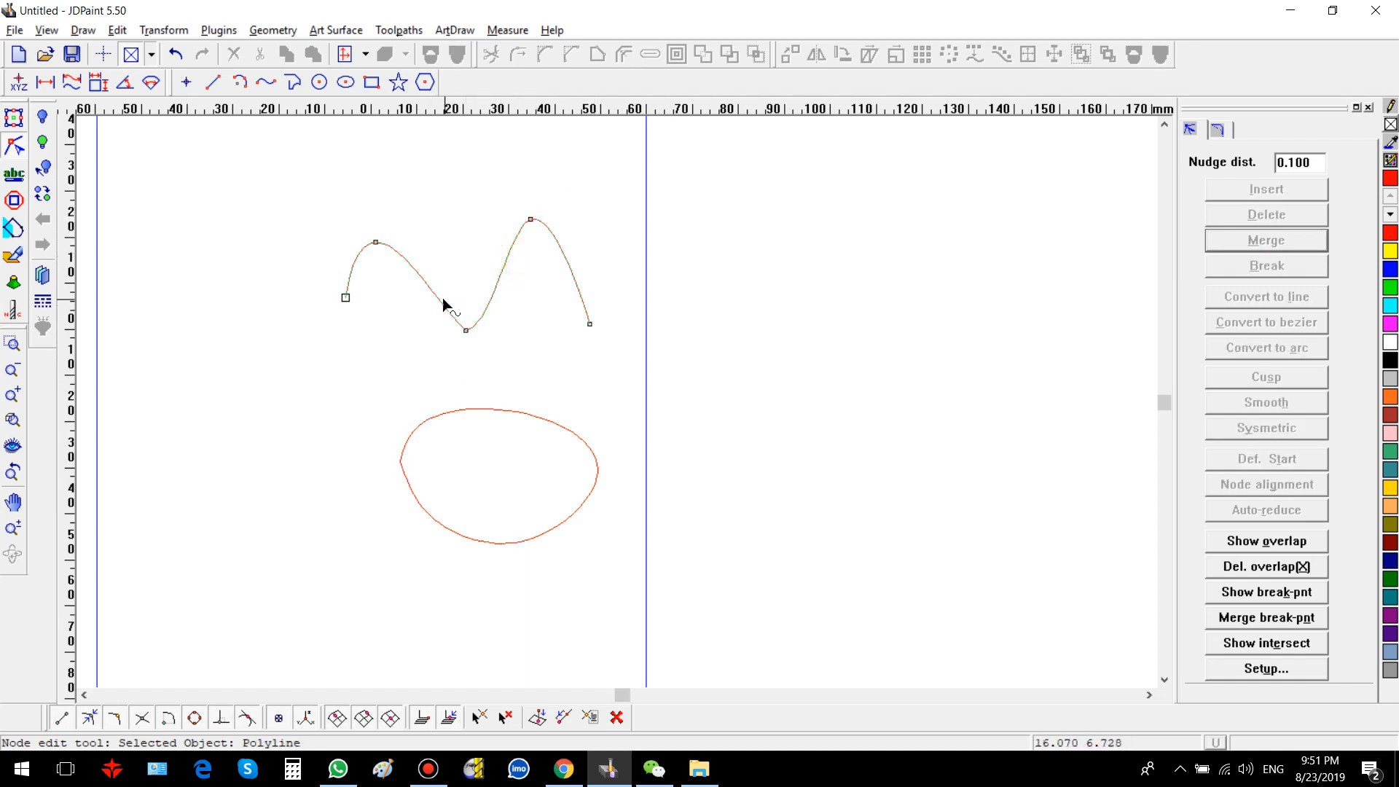
pyautogui.click(466, 331)
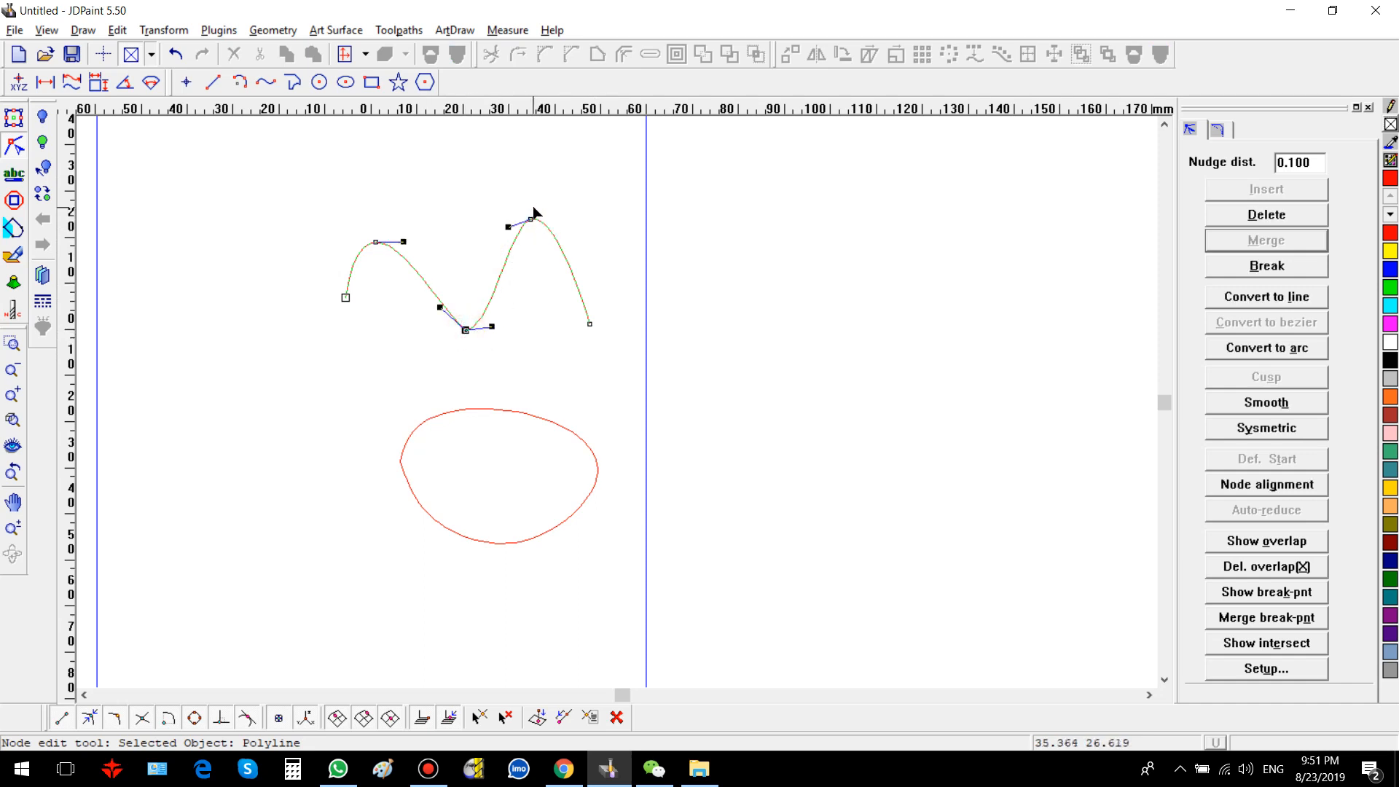
pyautogui.moveTo(436, 274); pyautogui.dragTo(513, 368)
pyautogui.click(1276, 298)
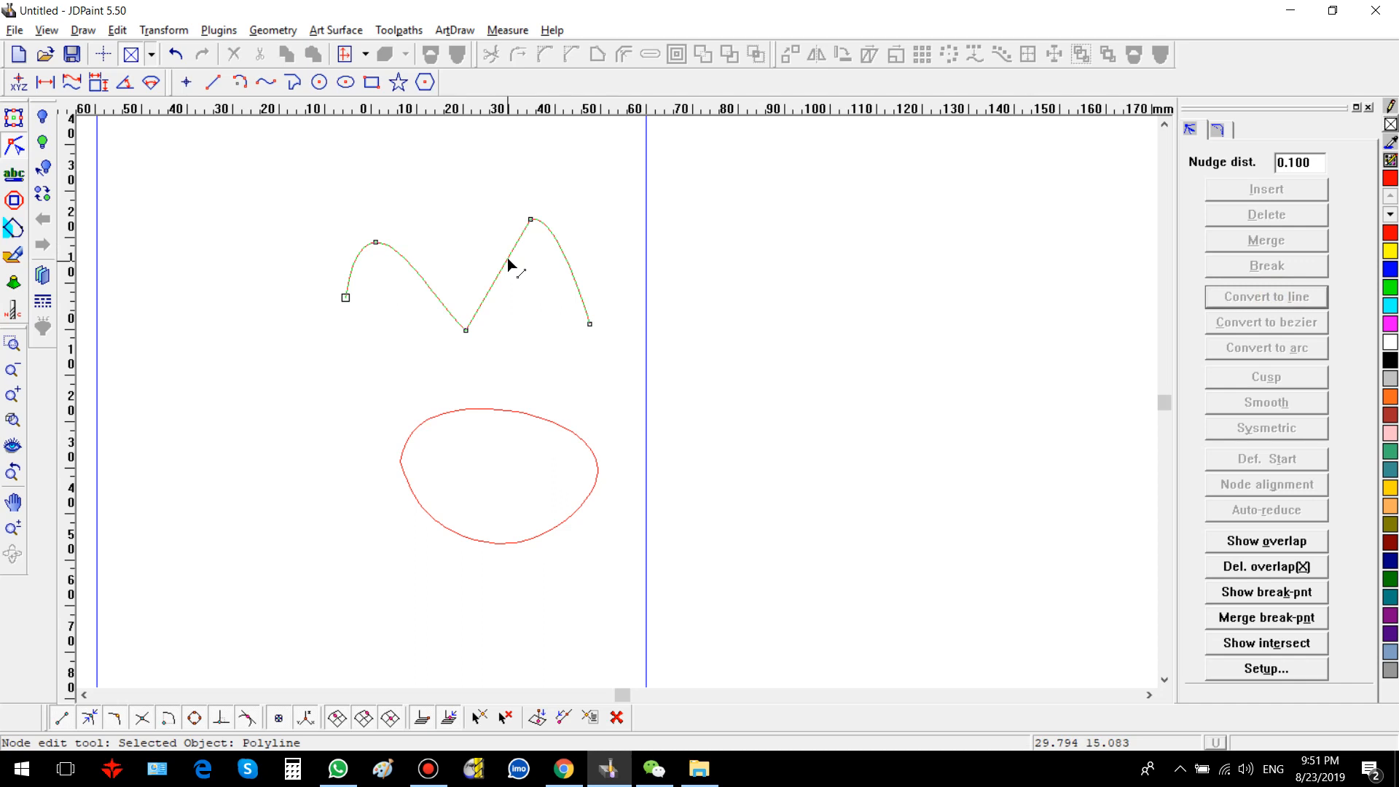
# Step: Move the straight segment slightly downward and make both of its end nodes Smooth
pyautogui.moveTo(507, 263); pyautogui.dragTo(497, 320)
pyautogui.click(549, 303)
pyautogui.click(511, 280)
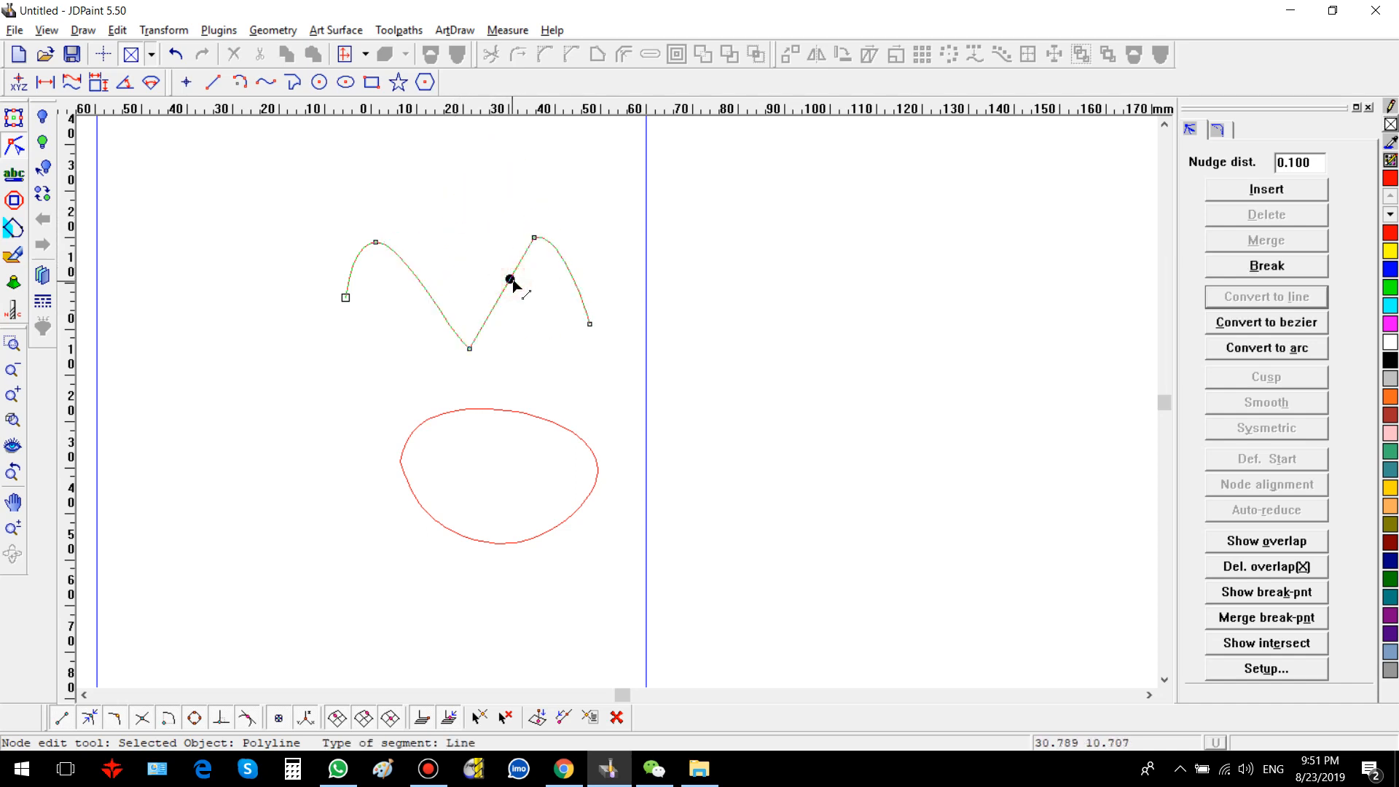
pyautogui.click(406, 246)
pyautogui.moveTo(437, 204); pyautogui.dragTo(555, 354)
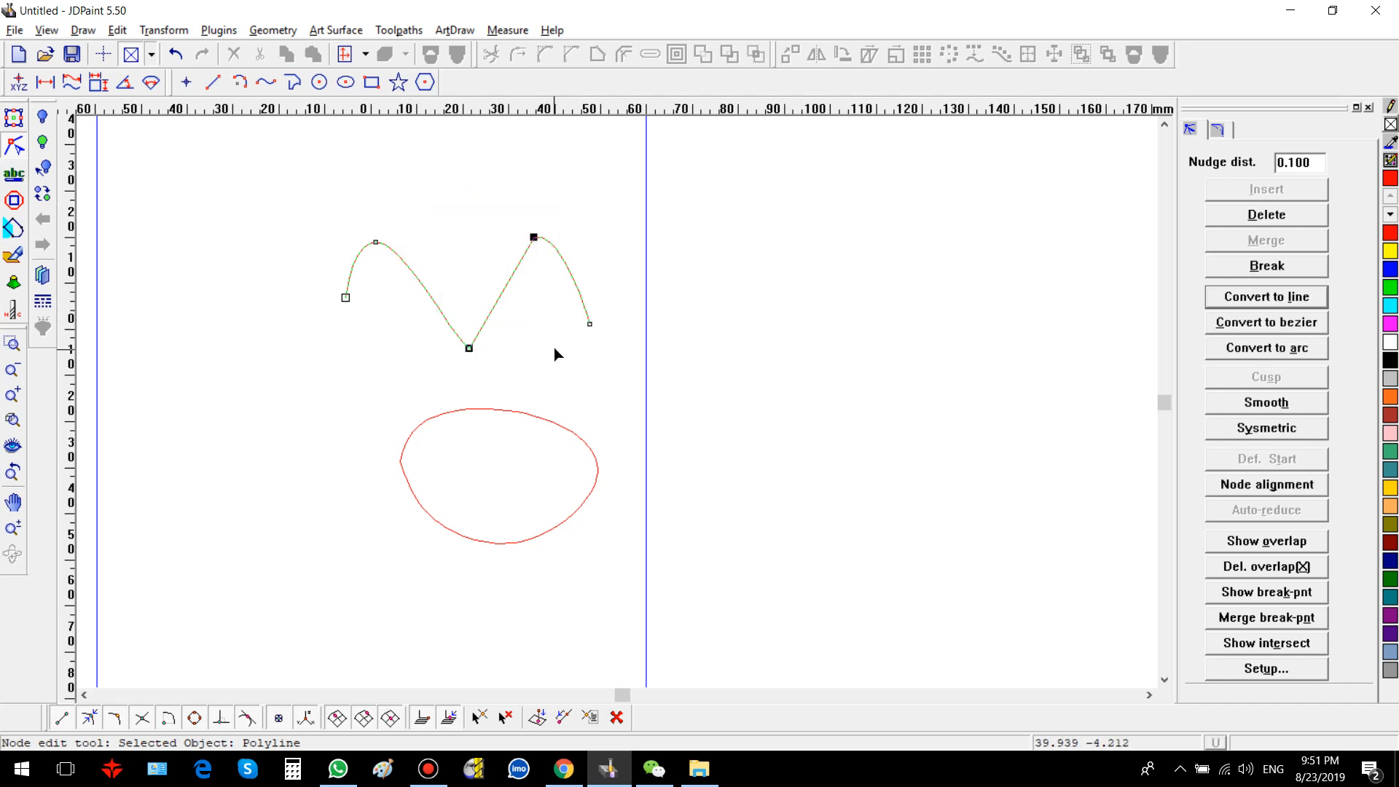
pyautogui.click(1244, 407)
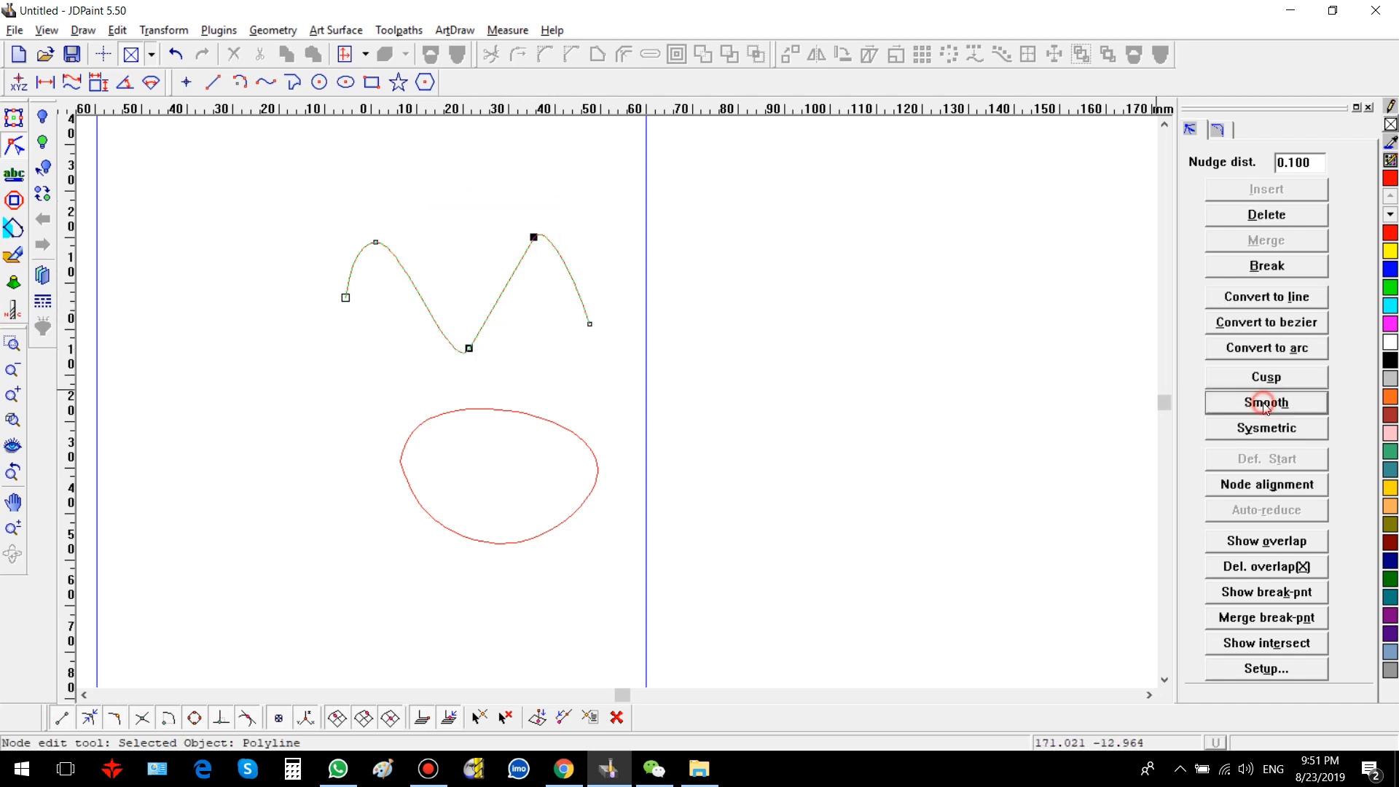
# Step: Nudge the straight segment a little and convert it back to a Bezier segment
pyautogui.moveTo(493, 312)
pyautogui.mouseDown()
pyautogui.moveTo(470, 291)
pyautogui.moveTo(500, 315)
pyautogui.mouseUp()
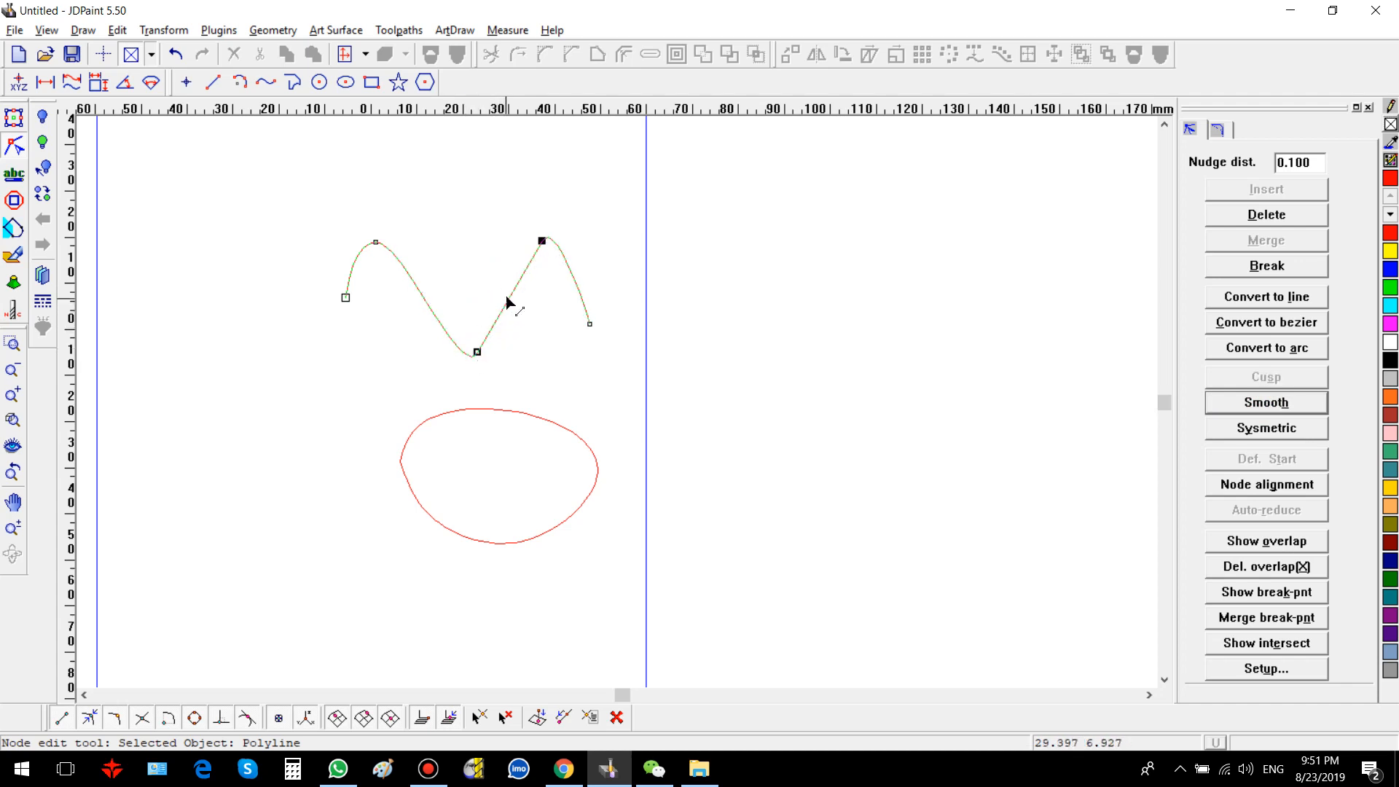
pyautogui.moveTo(453, 221); pyautogui.dragTo(561, 359)
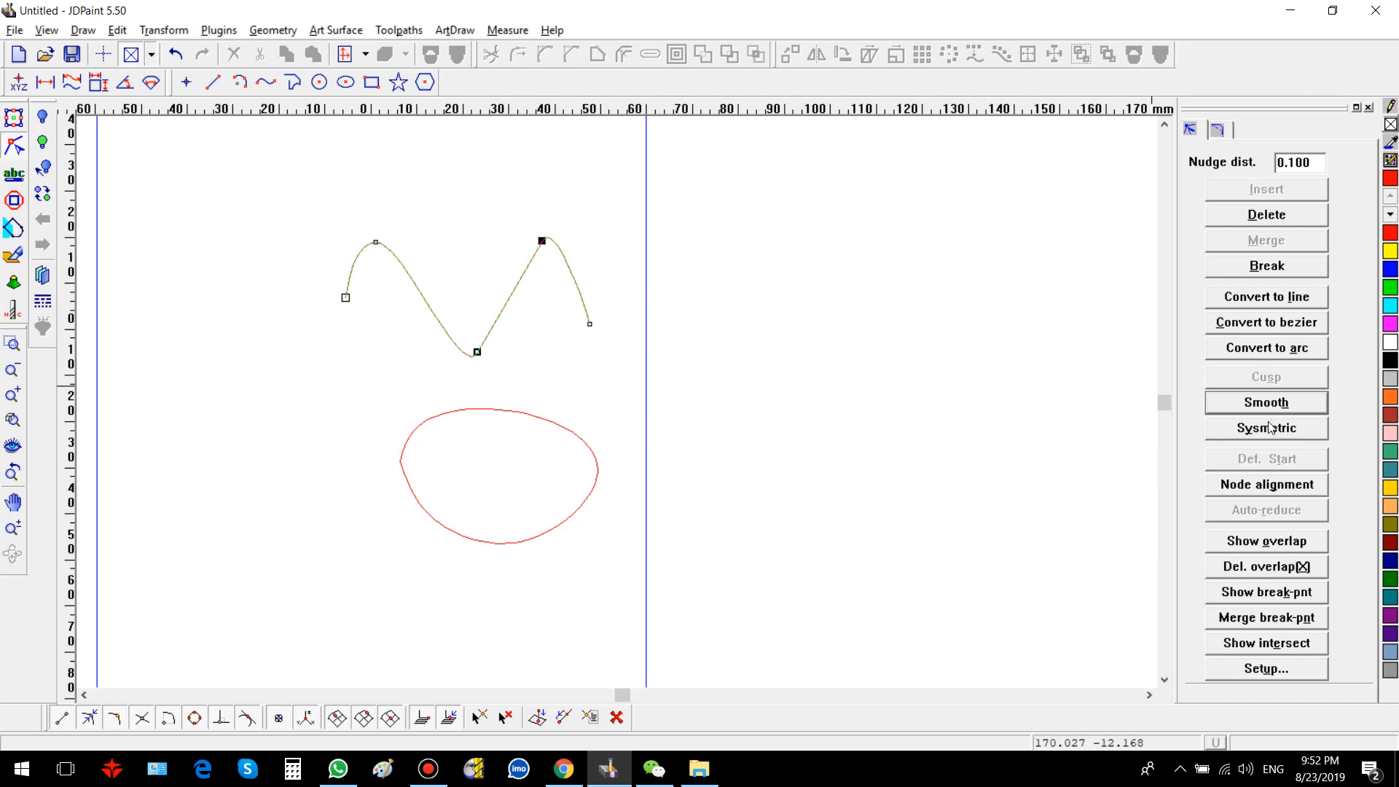
pyautogui.click(1269, 325)
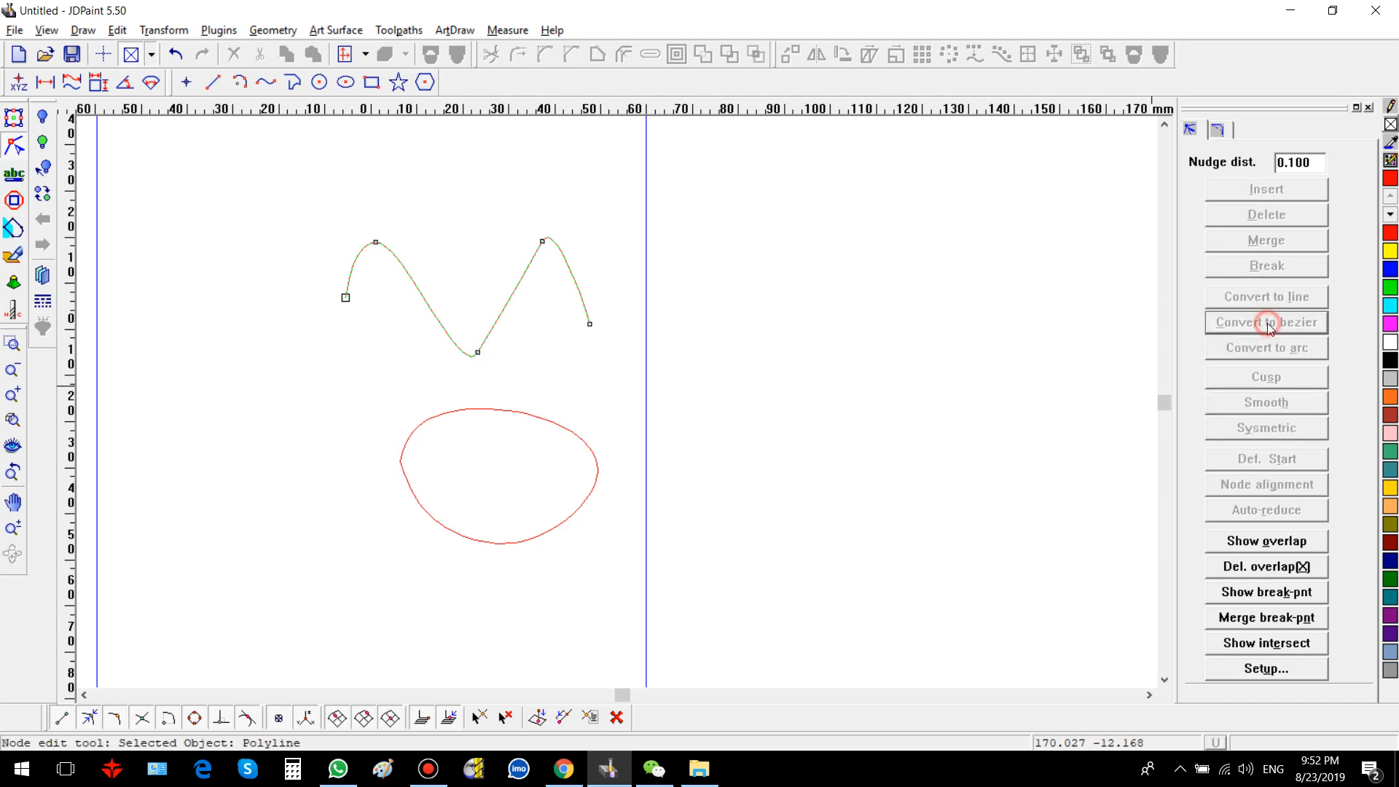
# Step: Bend the segment between the trough and the second peak into a curve
pyautogui.click(506, 301)
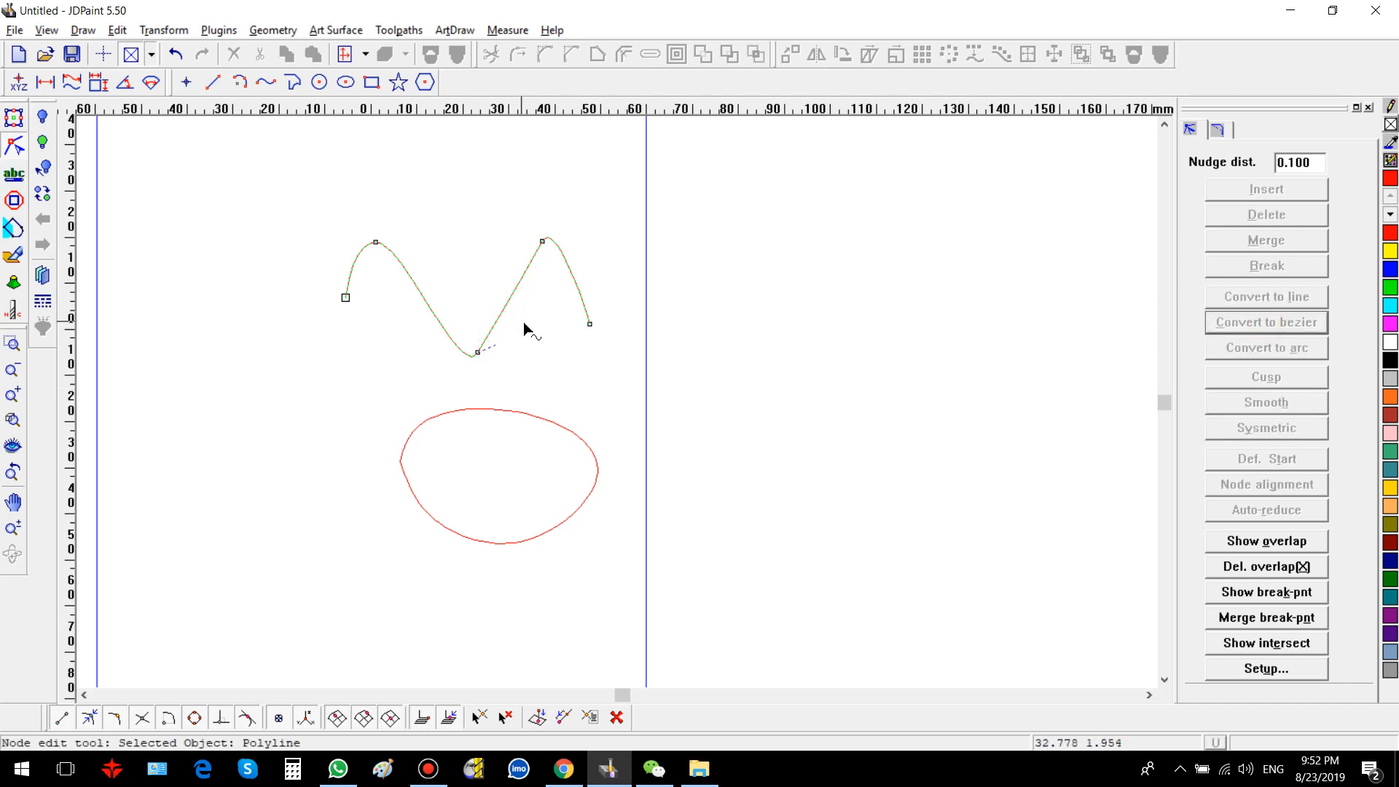
pyautogui.click(508, 279)
pyautogui.moveTo(513, 283); pyautogui.dragTo(512, 289)
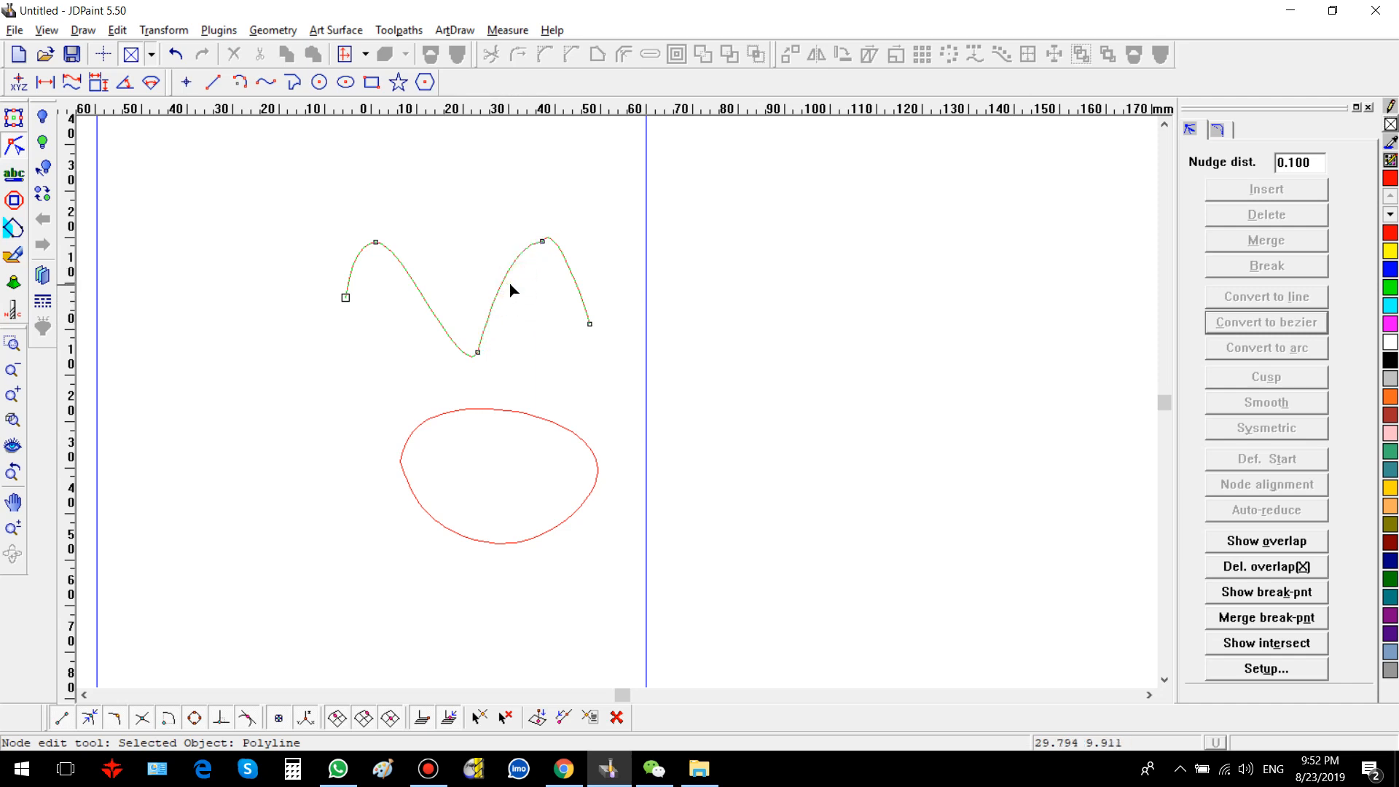
pyautogui.scroll(3, 553, 251)
pyautogui.click(553, 227)
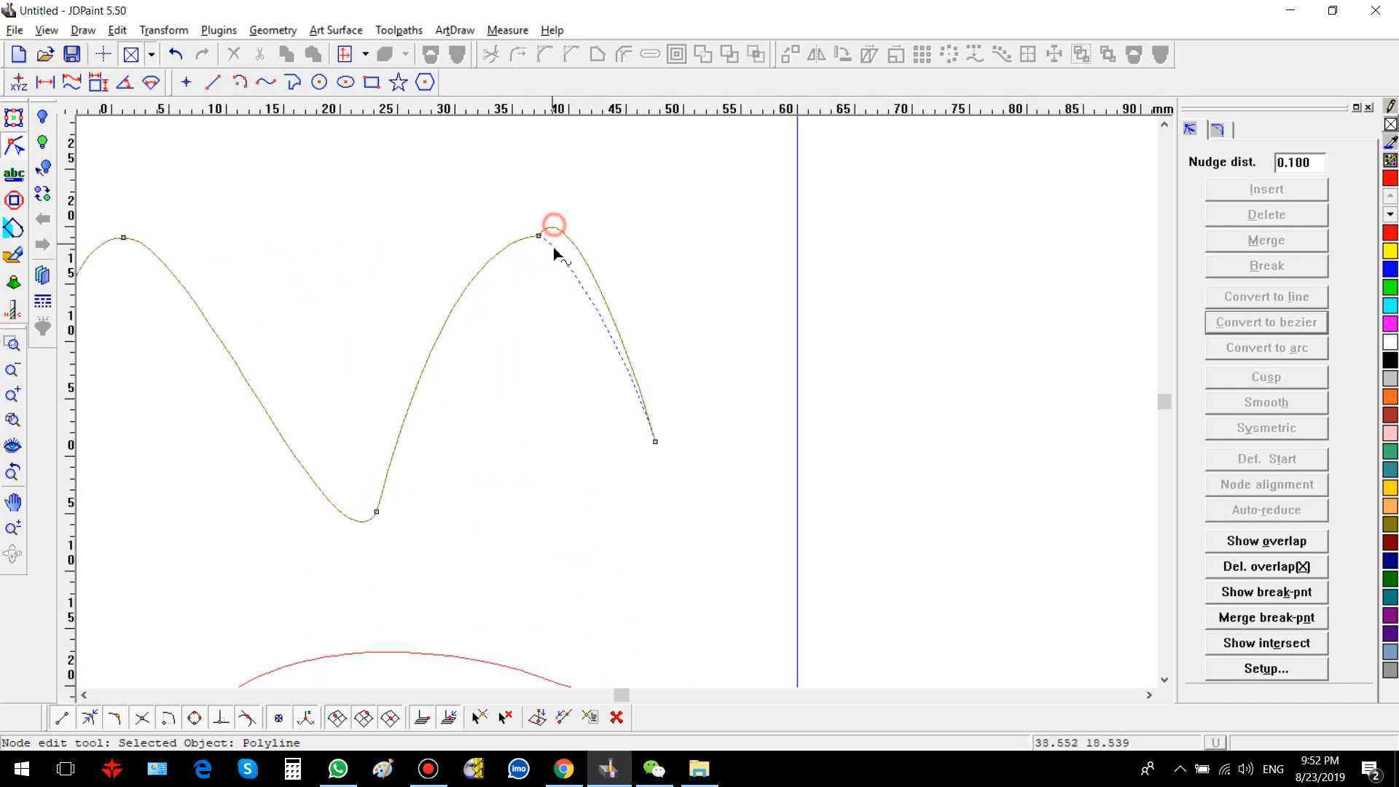
pyautogui.scroll(-2, 582, 255)
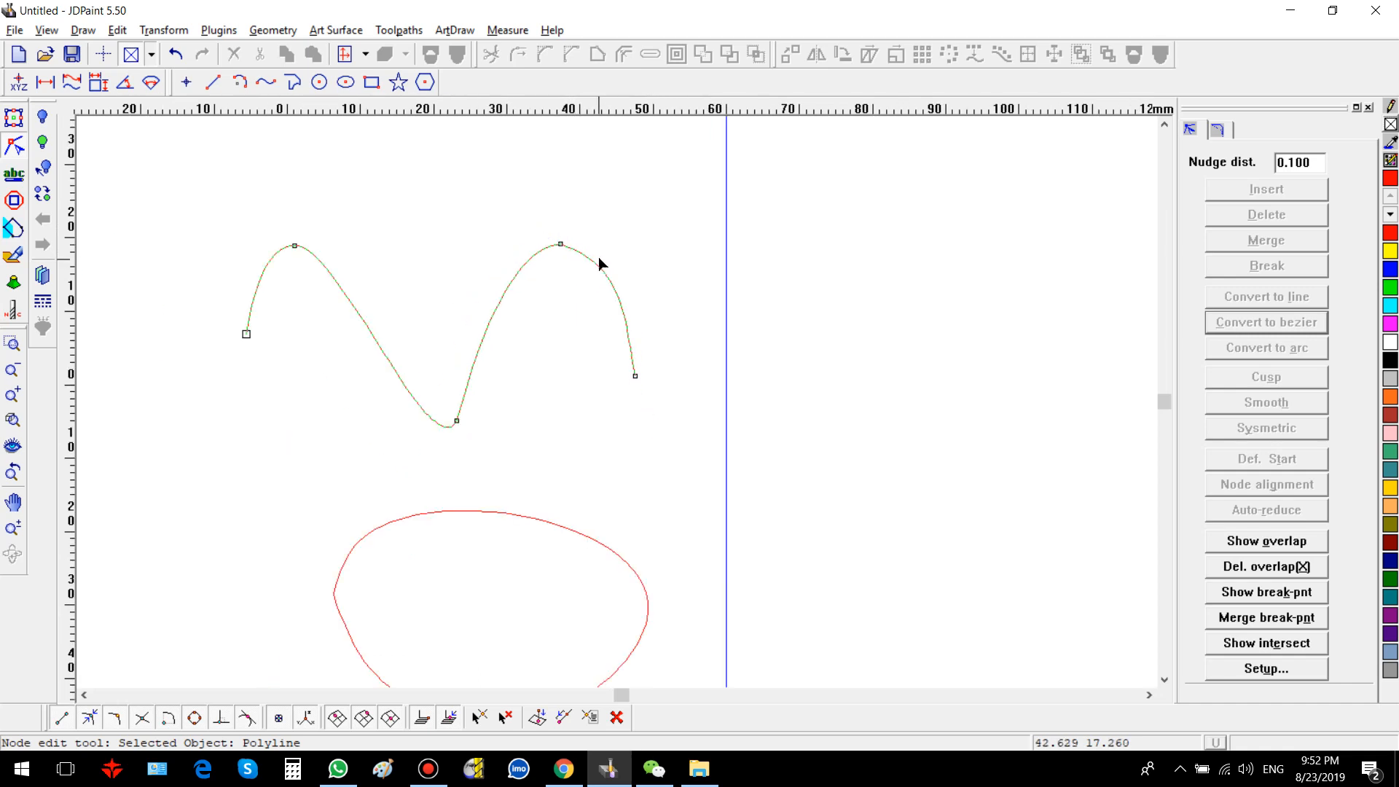
pyautogui.scroll(-1, 513, 340)
# Step: Drag the wave's trough node upward and make that node Smooth
pyautogui.click(454, 375)
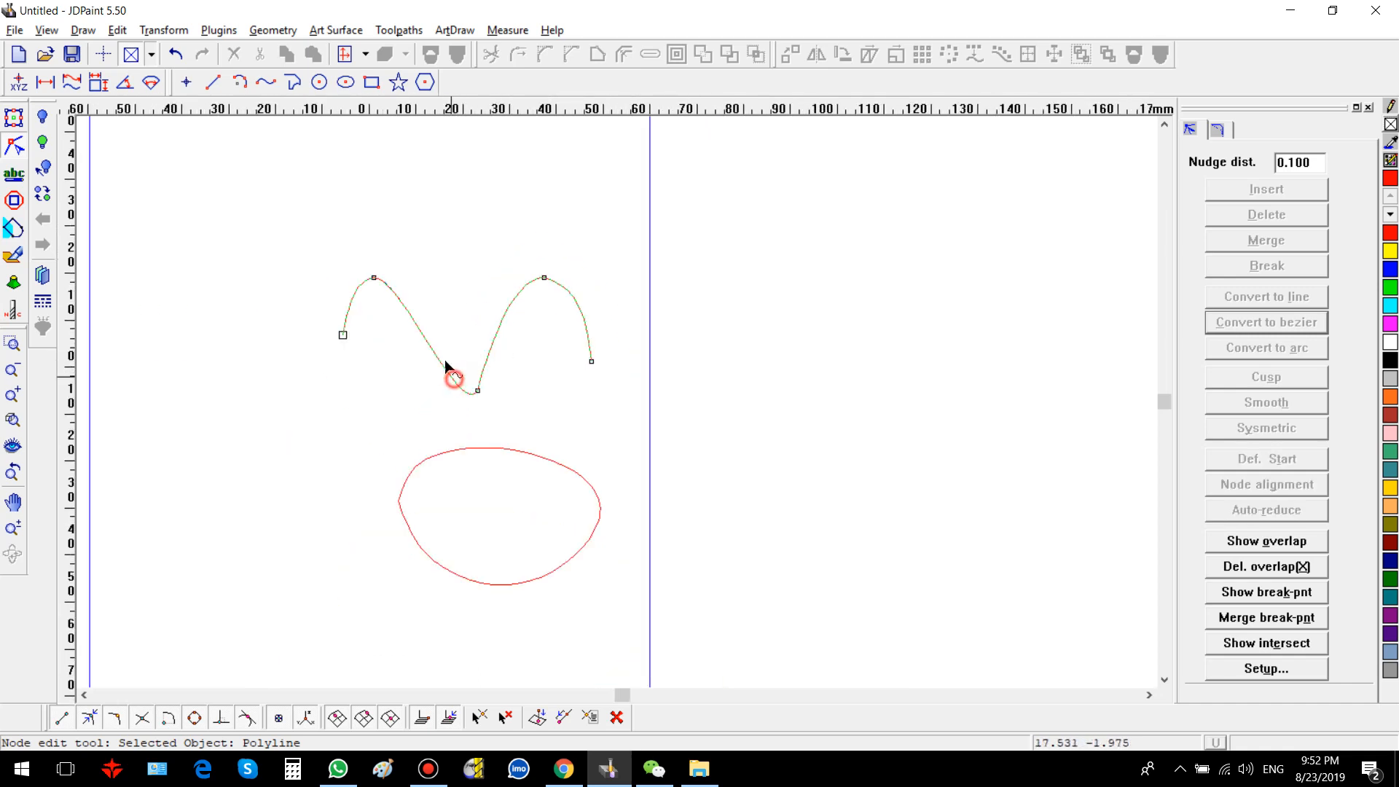
pyautogui.moveTo(439, 359); pyautogui.dragTo(469, 331)
pyautogui.click(492, 351)
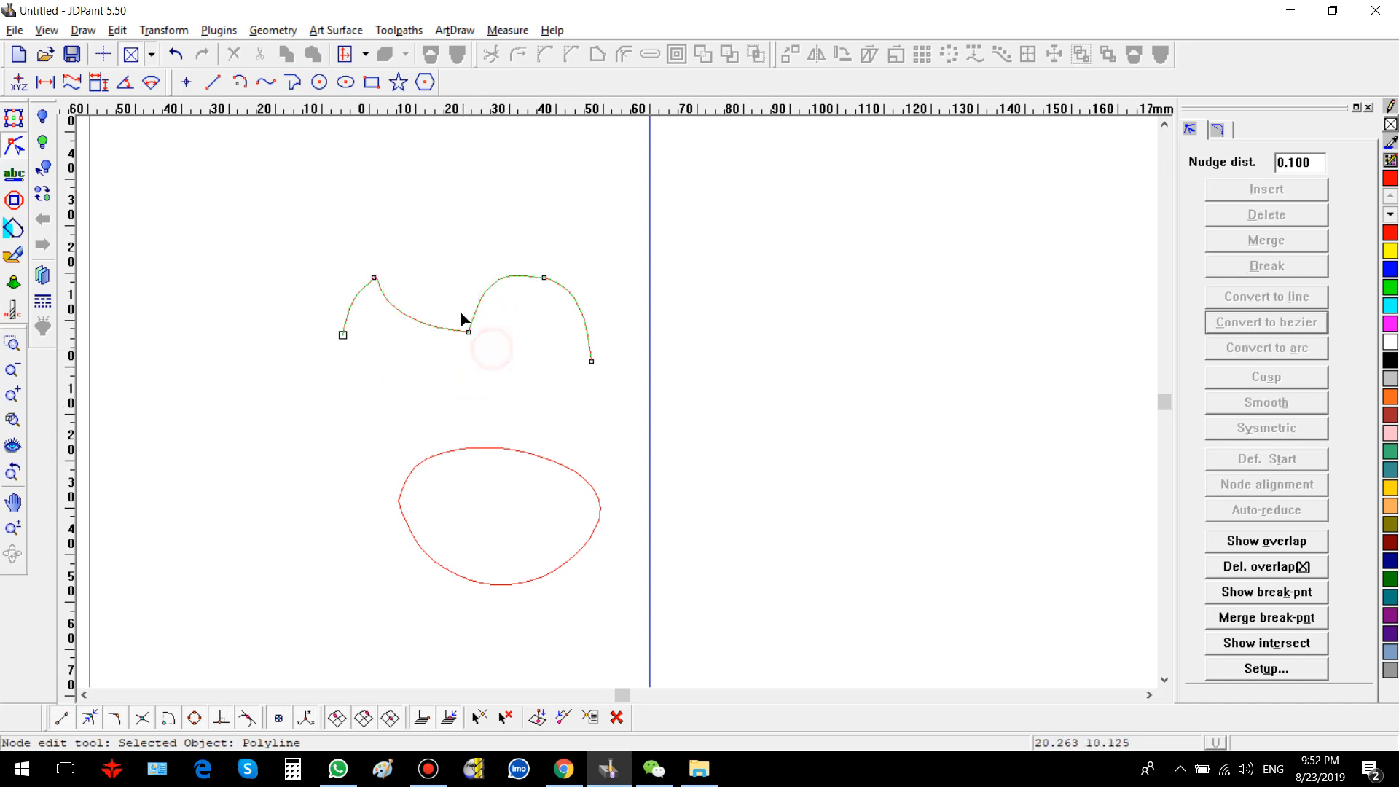
pyautogui.click(468, 331)
pyautogui.click(1273, 406)
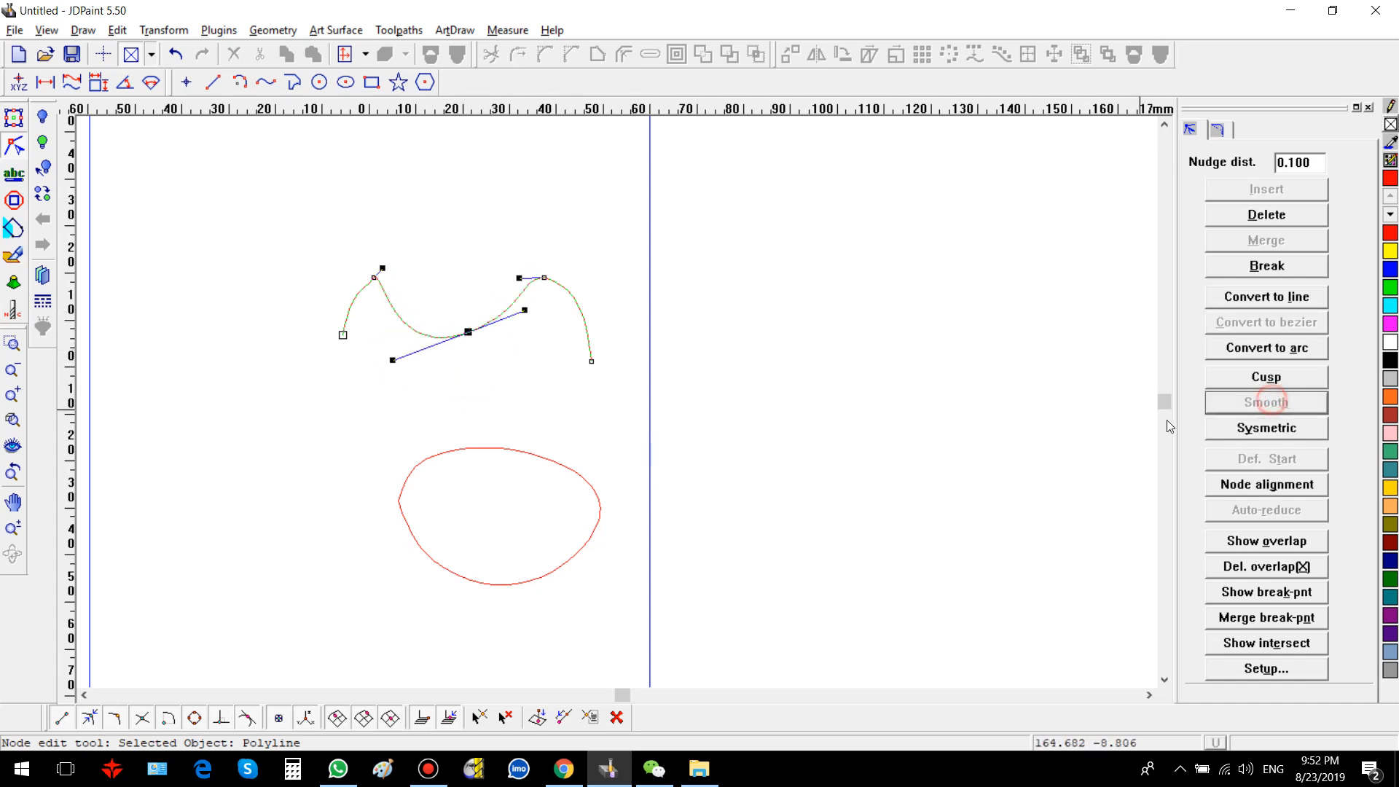
# Step: Make the wave's second peak node Smooth
pyautogui.click(543, 277)
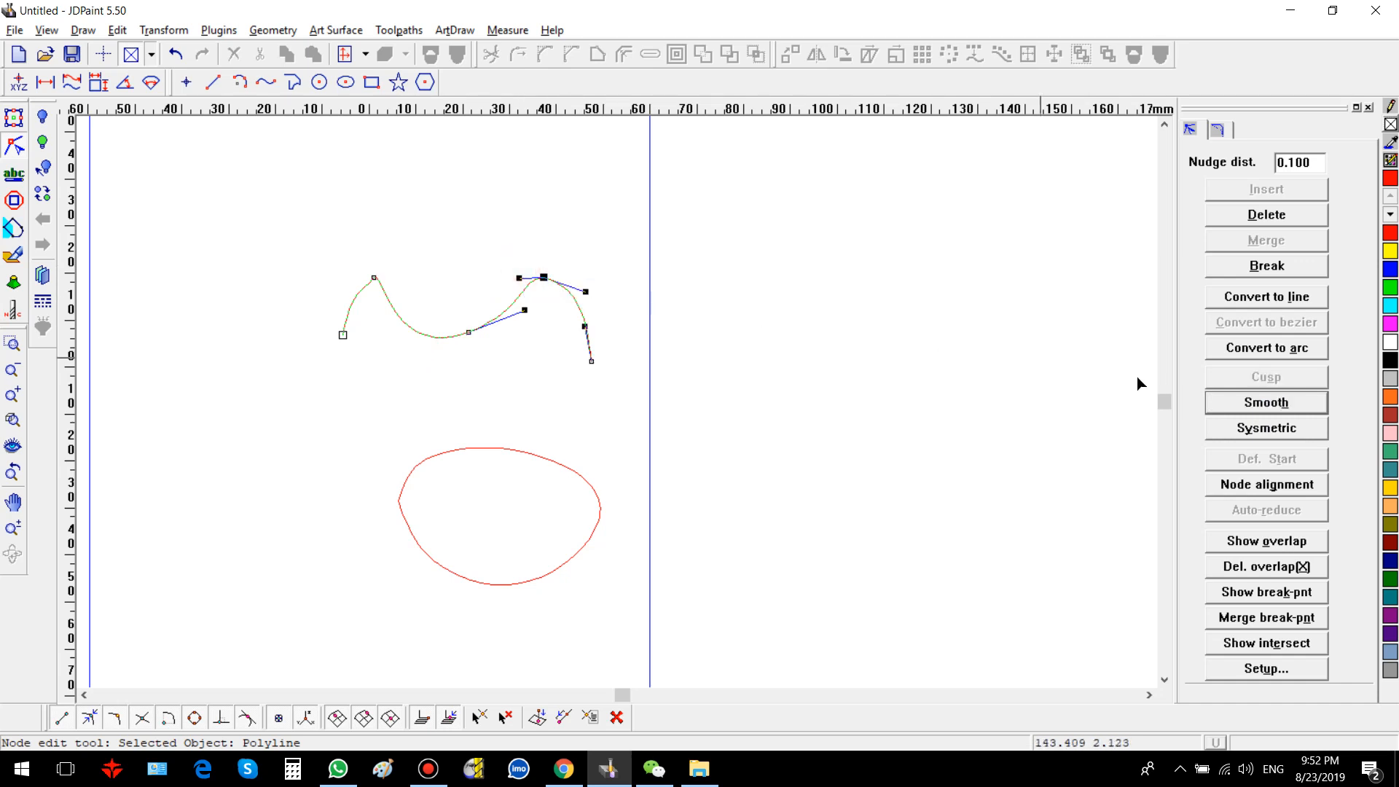
pyautogui.click(1242, 403)
pyautogui.click(521, 397)
# Step: Set the wave's first peak node to Symmetric and then to Smooth
pyautogui.moveTo(322, 250); pyautogui.dragTo(431, 303)
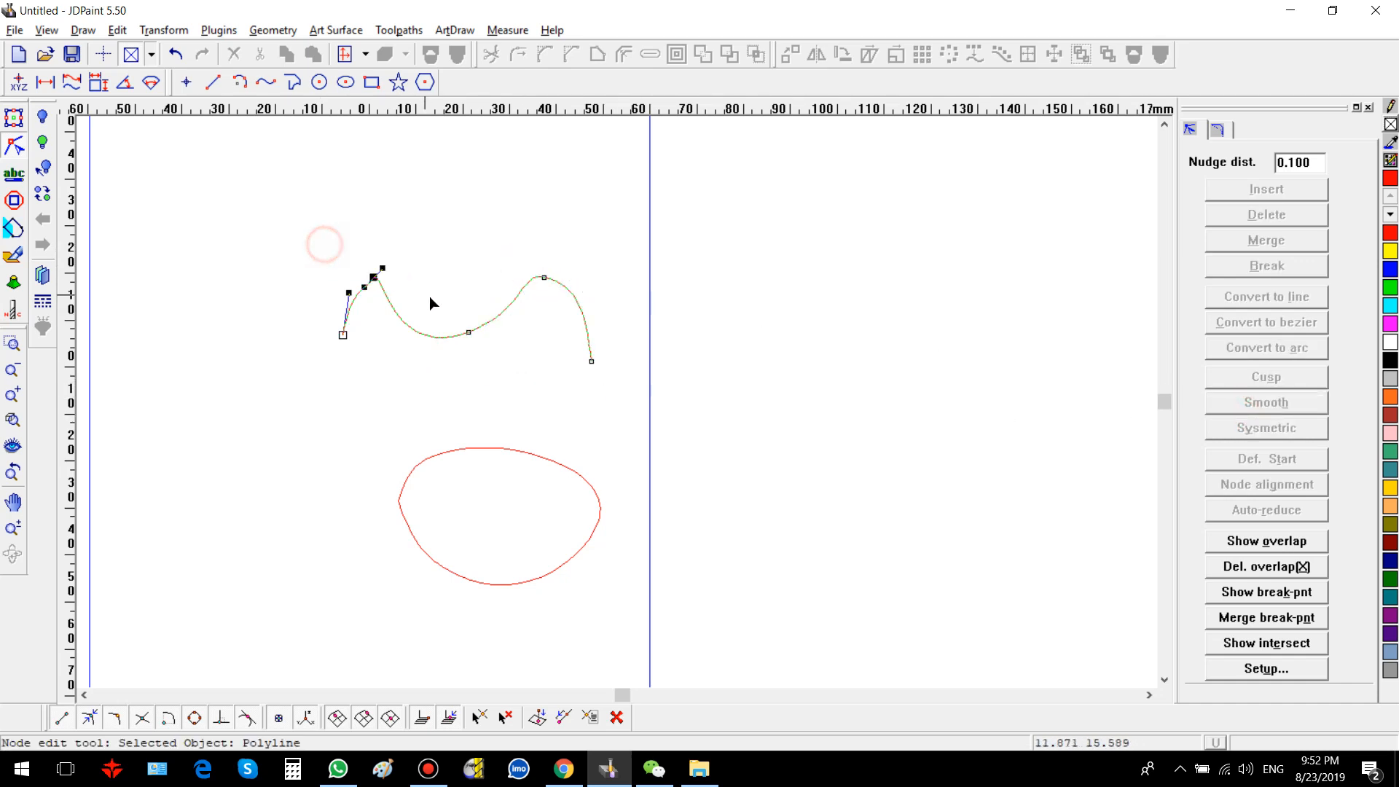
pyautogui.click(1262, 429)
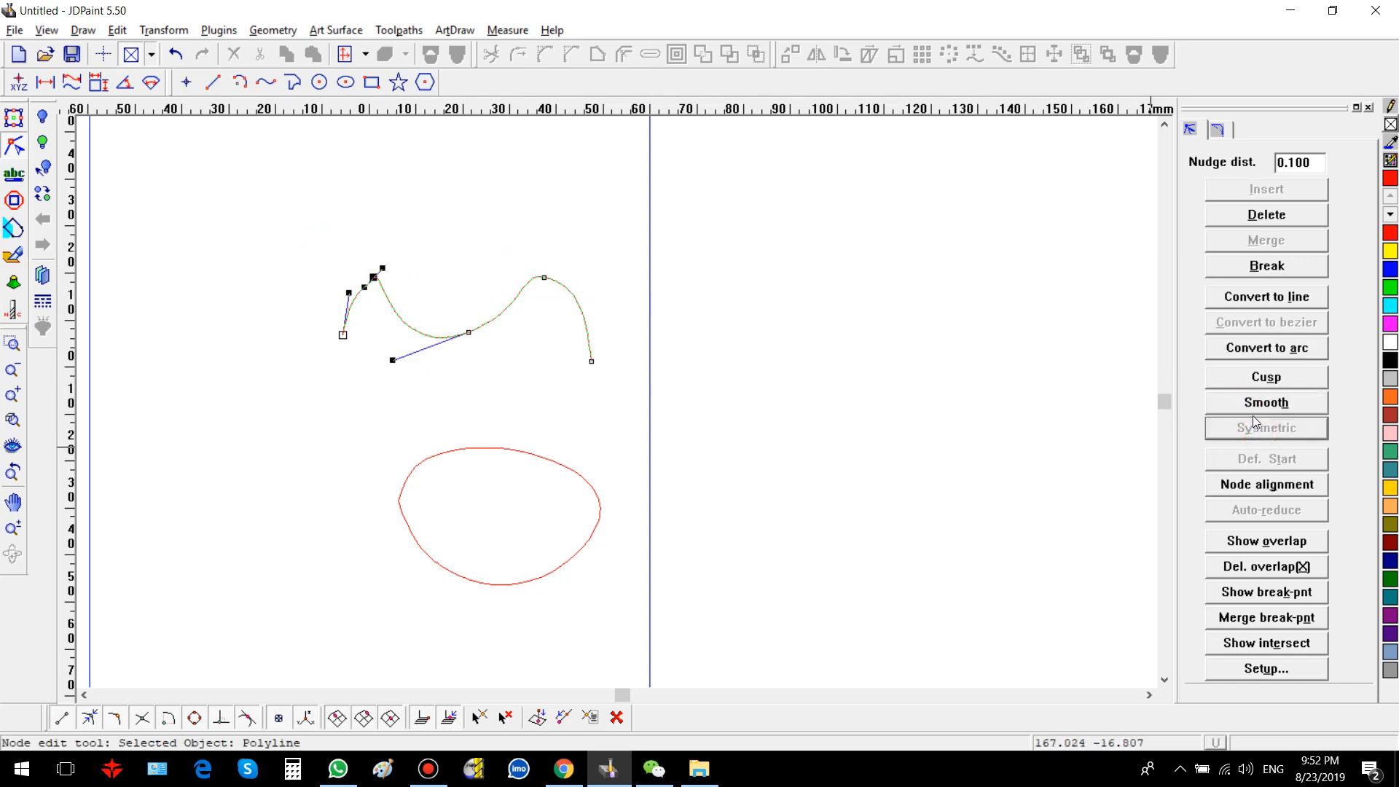
pyautogui.click(1250, 404)
pyautogui.click(533, 283)
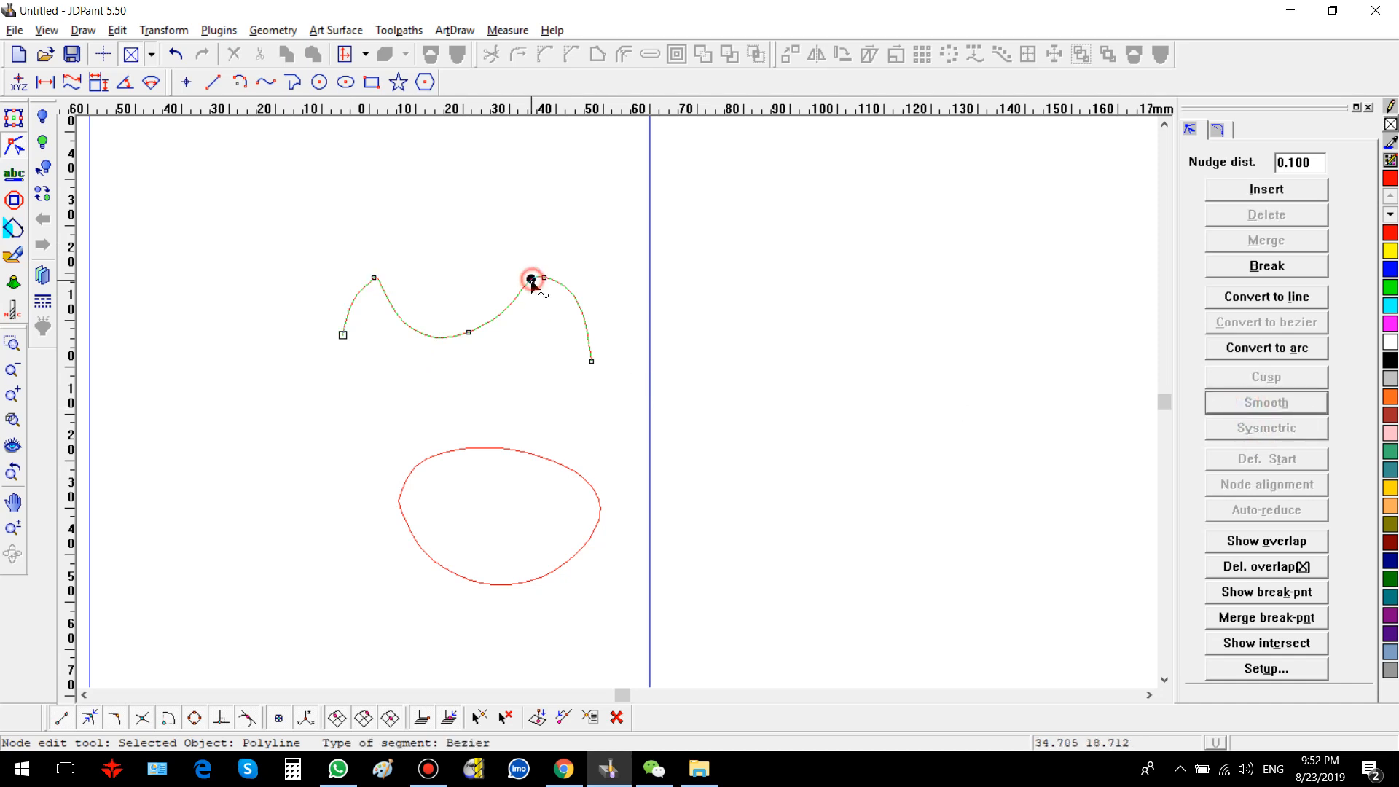
pyautogui.moveTo(347, 249); pyautogui.dragTo(427, 302)
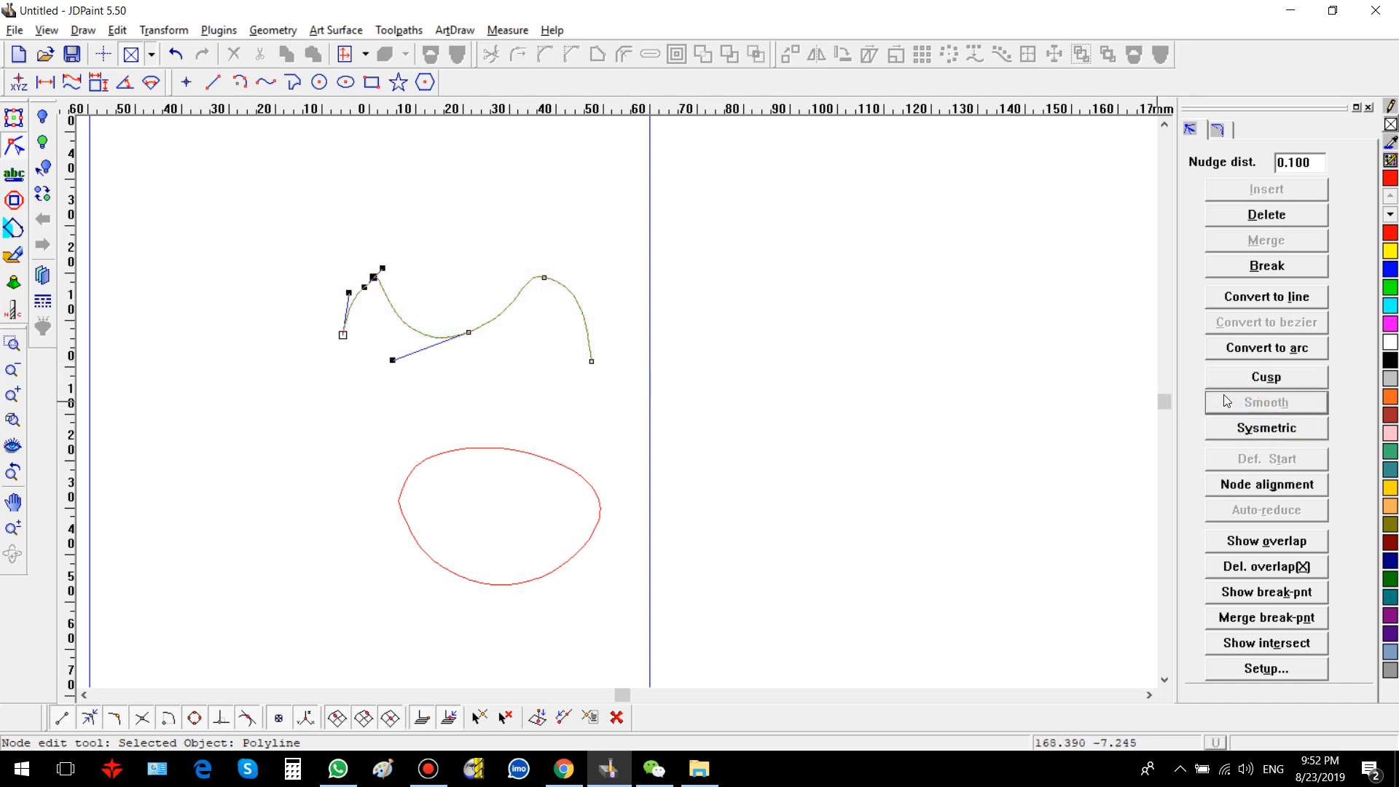
pyautogui.click(851, 391)
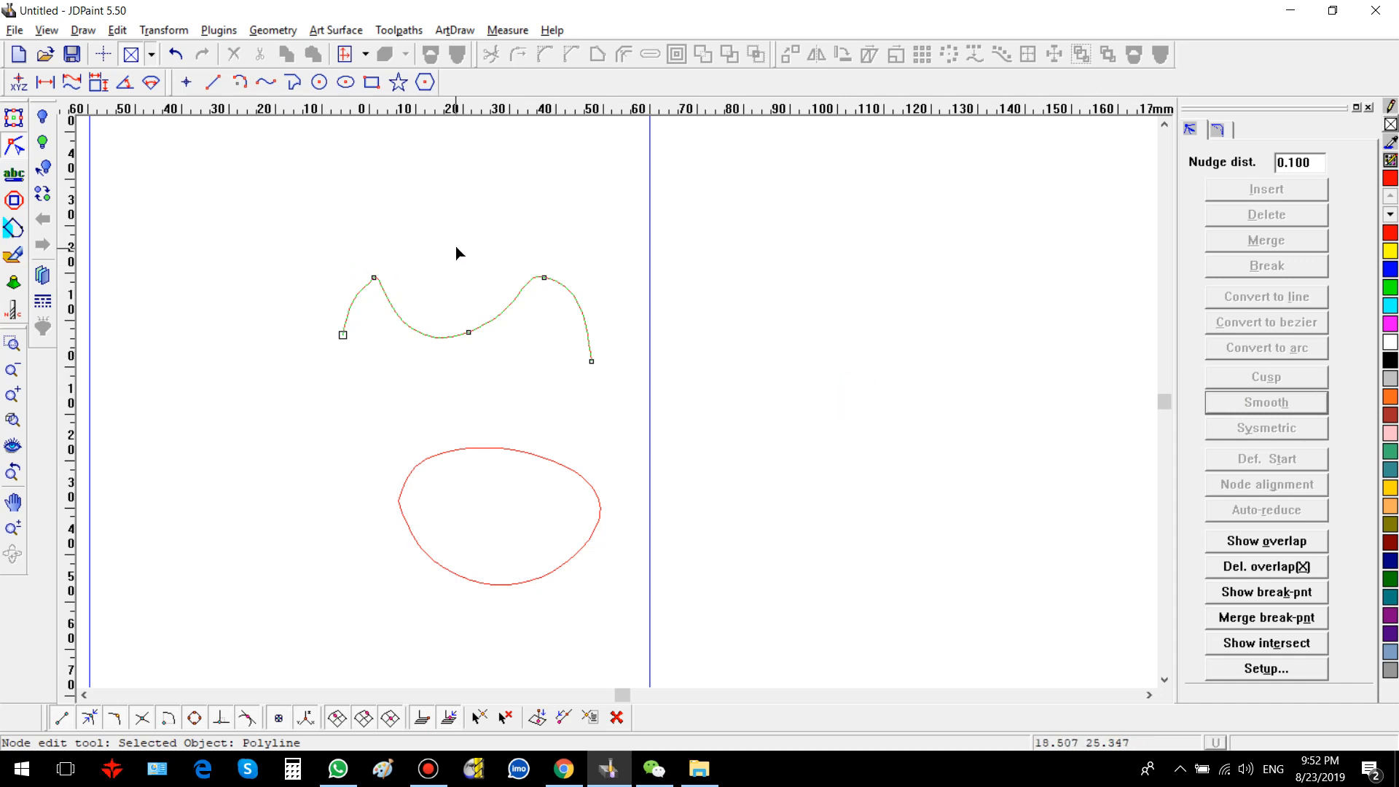
# Step: Select the wave's first peak node and make it Symmetric
pyautogui.scroll(3, 437, 277)
pyautogui.scroll(2, 173, 250)
pyautogui.click(207, 250)
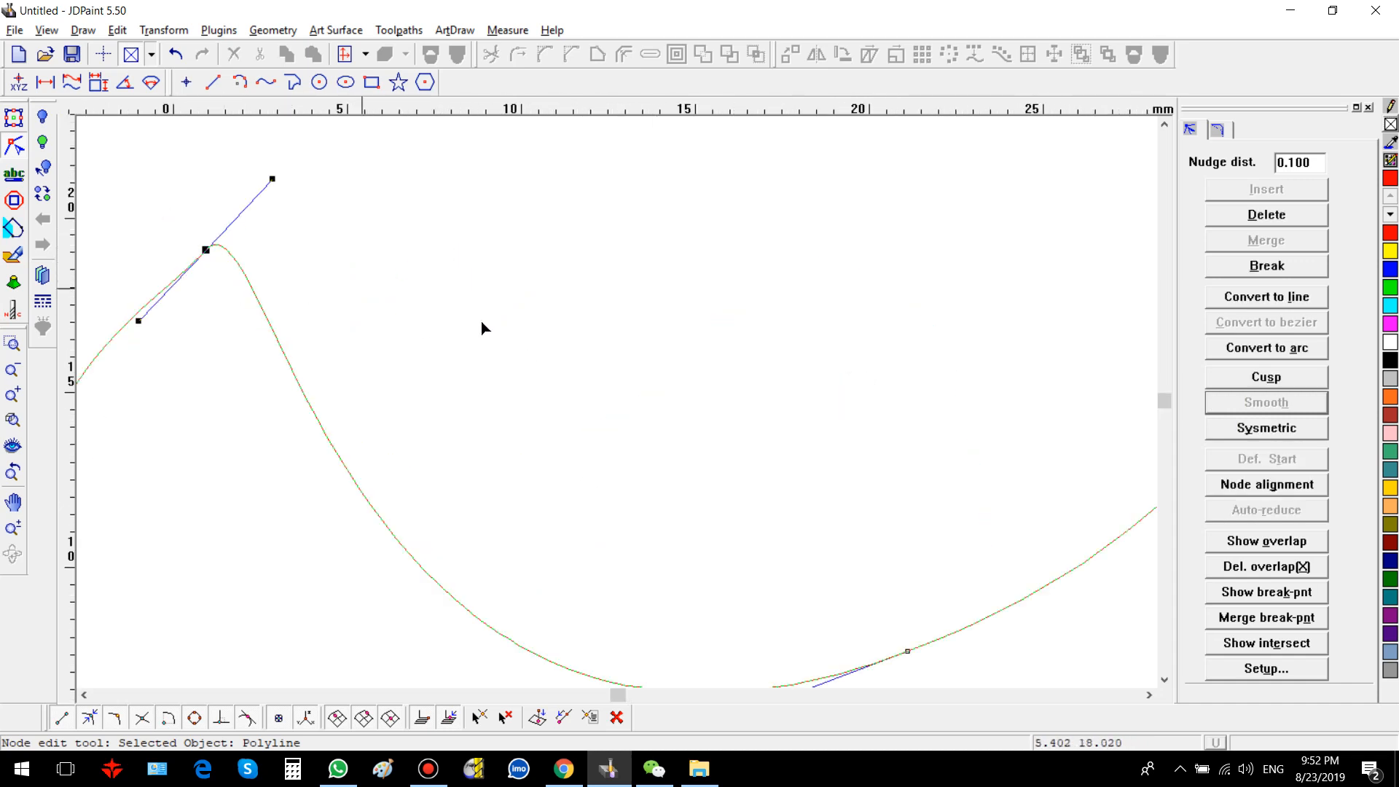
pyautogui.scroll(-3, 855, 443)
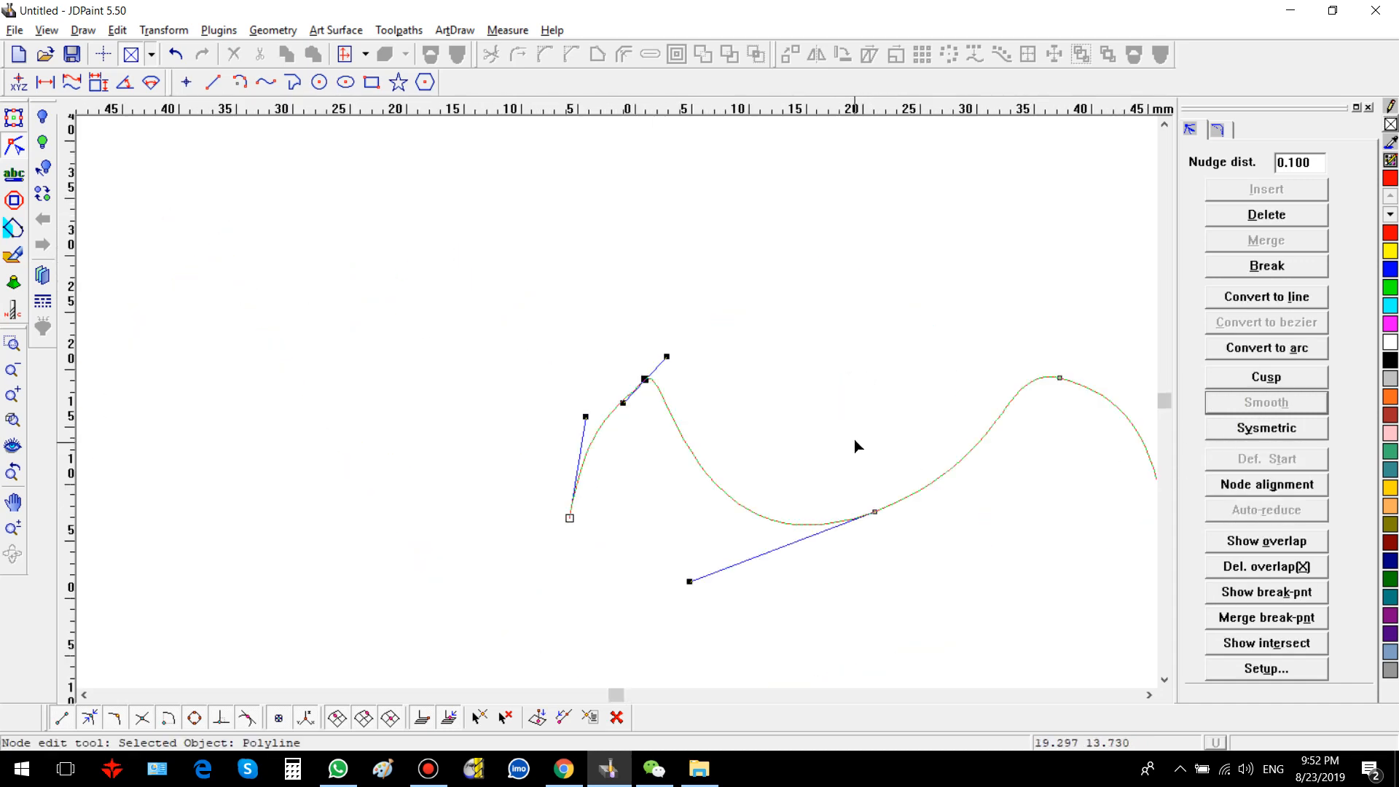
pyautogui.click(845, 448)
pyautogui.moveTo(623, 333); pyautogui.dragTo(683, 422)
pyautogui.click(1258, 429)
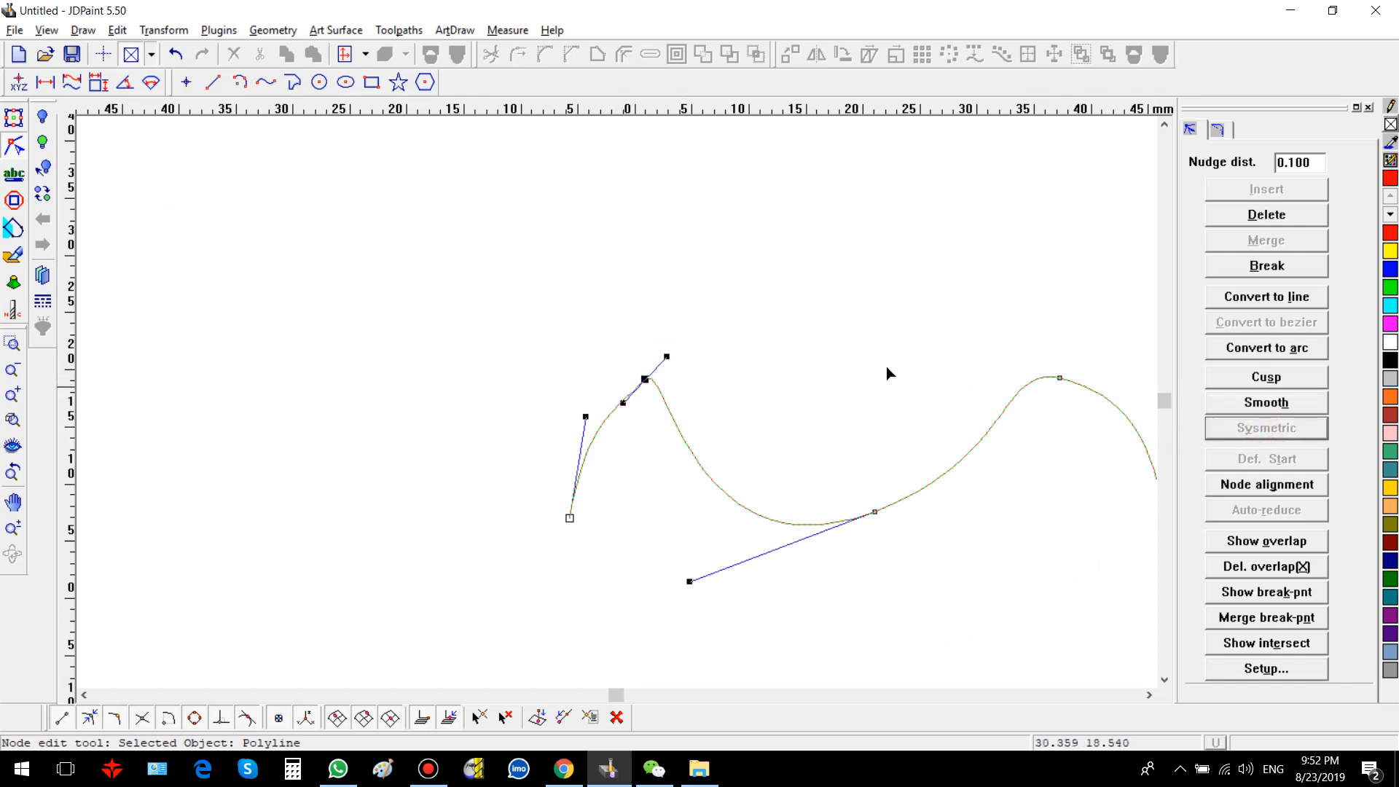
pyautogui.click(865, 355)
pyautogui.moveTo(725, 497)
pyautogui.mouseDown()
pyautogui.moveTo(756, 406)
pyautogui.moveTo(671, 396)
pyautogui.moveTo(750, 478)
pyautogui.moveTo(737, 521)
pyautogui.mouseUp()
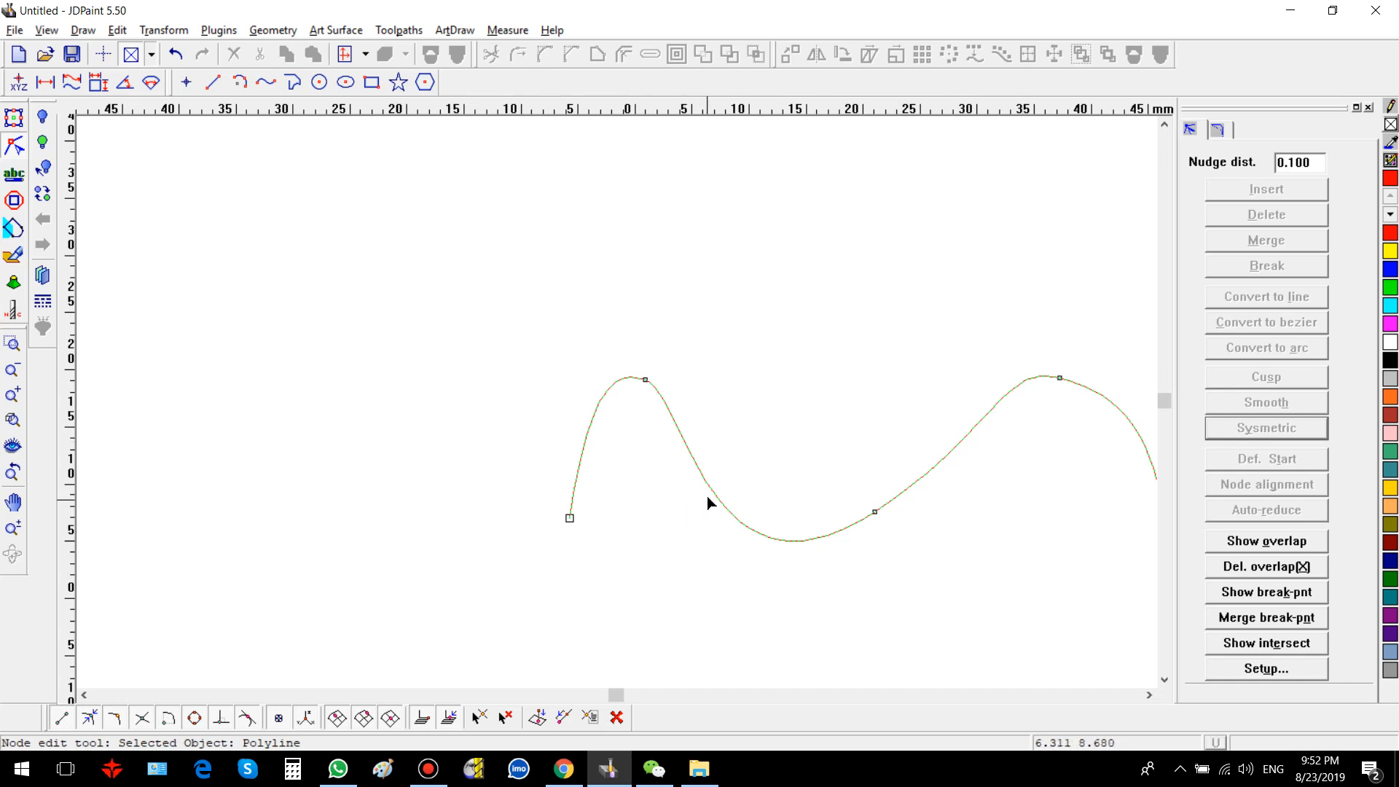
# Step: Make the wave's middle node on the rising segment a Cusp and reshape the curve beside it
pyautogui.click(875, 512)
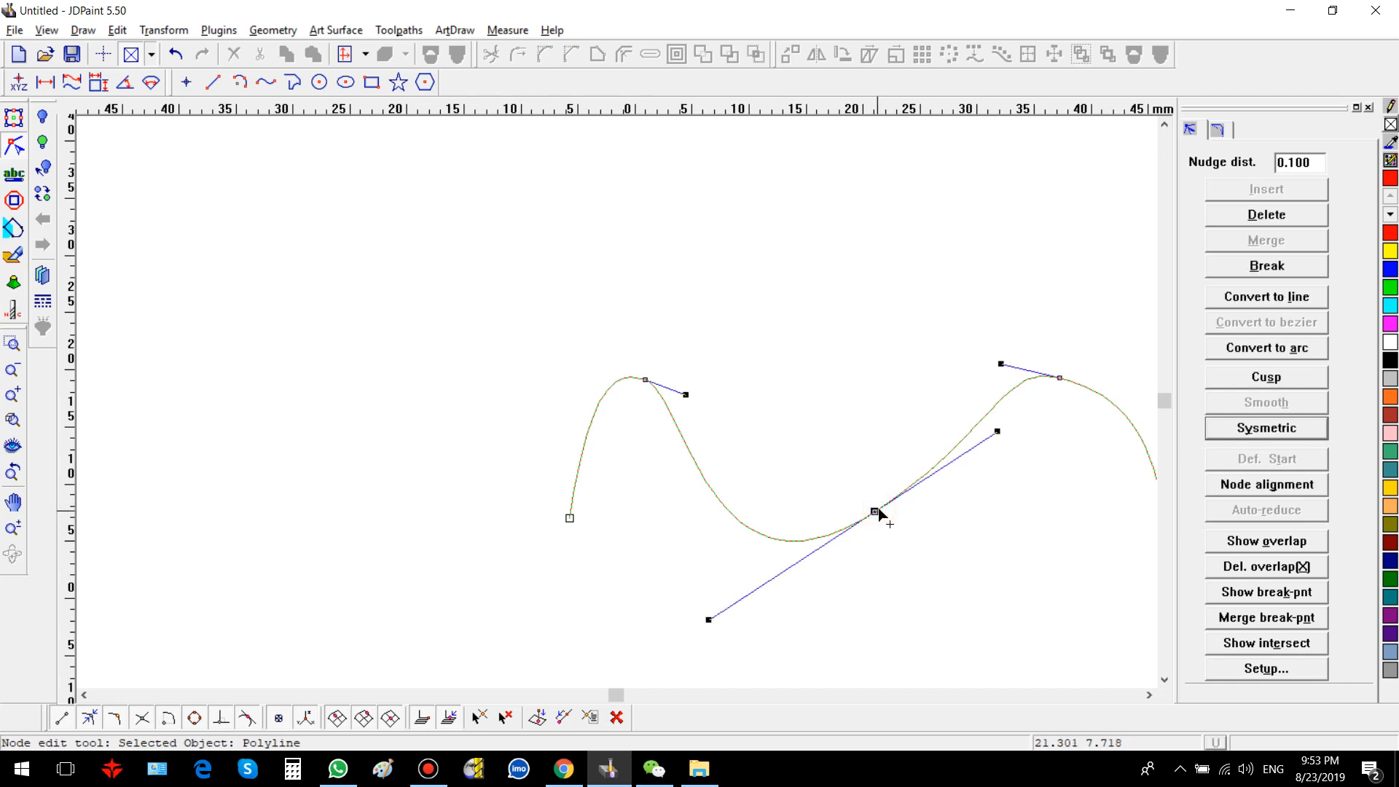
pyautogui.click(1240, 378)
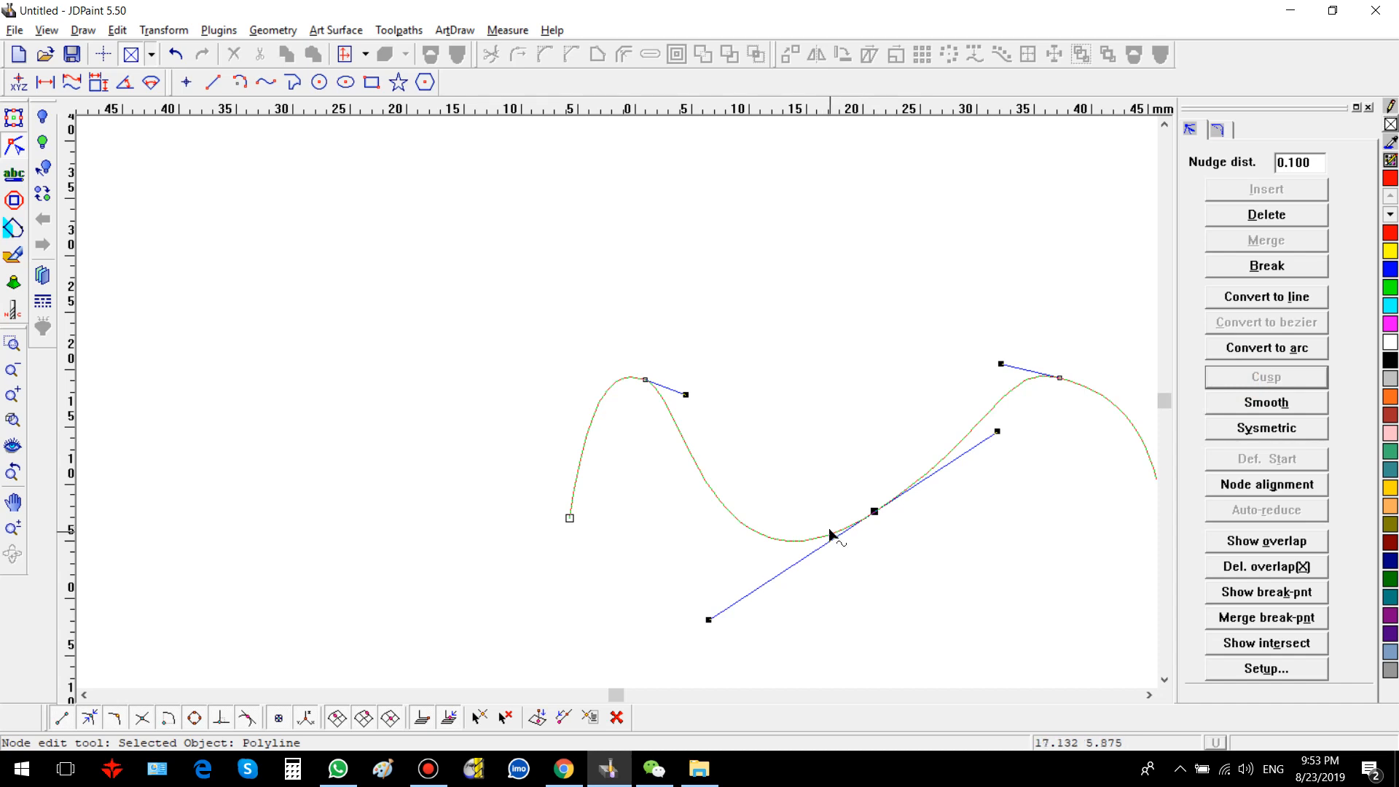
pyautogui.moveTo(829, 531); pyautogui.dragTo(876, 526)
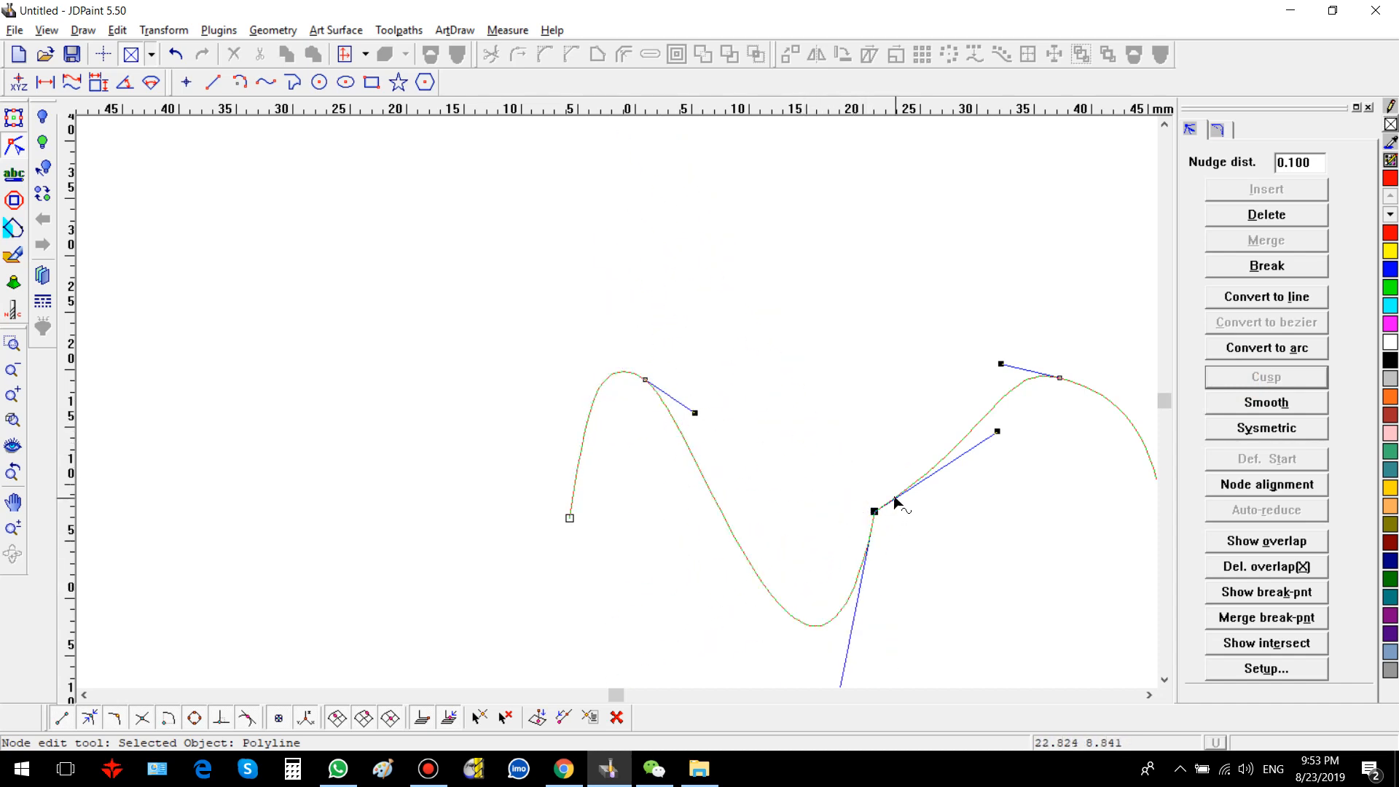
# Step: Adjust the first peak's handle, then set the first peak node to Cusp
pyautogui.moveTo(679, 427)
pyautogui.mouseDown()
pyautogui.moveTo(693, 373)
pyautogui.moveTo(690, 437)
pyautogui.mouseUp()
pyautogui.click(645, 379)
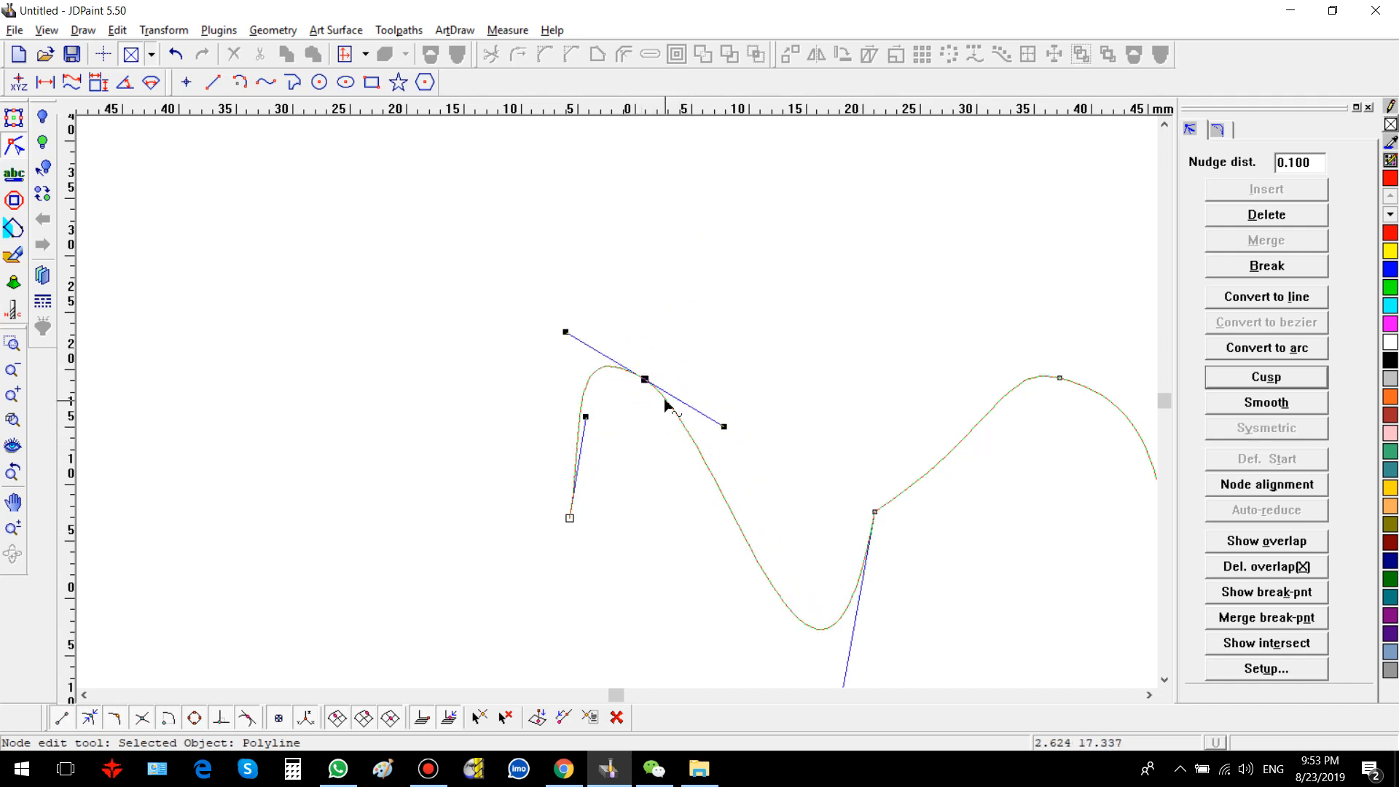
pyautogui.click(1266, 378)
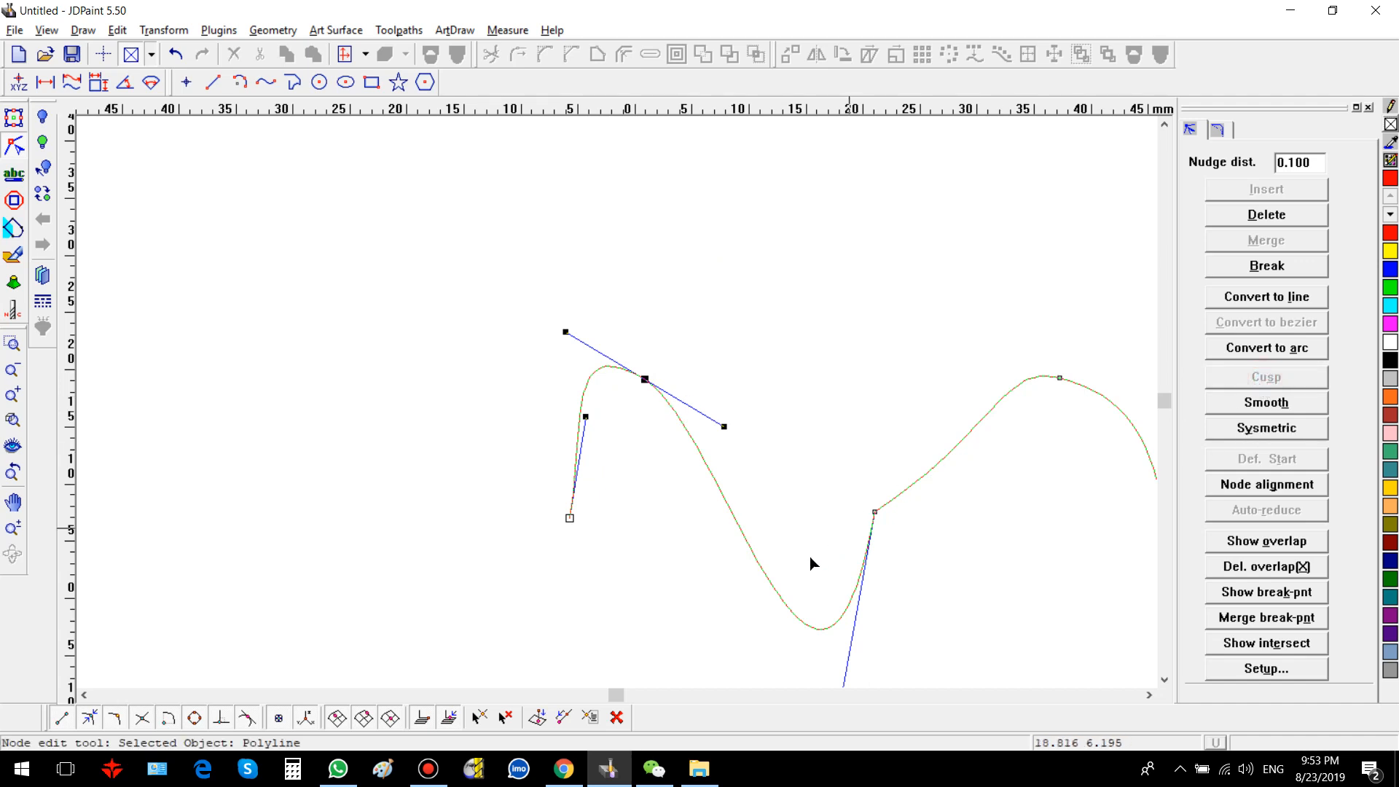
# Step: Reshape the segment between the first peak and the middle node by dragging the curve
pyautogui.moveTo(766, 579)
pyautogui.mouseDown()
pyautogui.moveTo(749, 390)
pyautogui.moveTo(828, 362)
pyautogui.moveTo(883, 432)
pyautogui.moveTo(744, 553)
pyautogui.moveTo(701, 474)
pyautogui.moveTo(721, 526)
pyautogui.moveTo(814, 546)
pyautogui.moveTo(733, 434)
pyautogui.moveTo(911, 356)
pyautogui.moveTo(1108, 428)
pyautogui.moveTo(1023, 638)
pyautogui.moveTo(740, 583)
pyautogui.mouseUp()
pyautogui.click(749, 415)
pyautogui.click(758, 579)
pyautogui.click(747, 479)
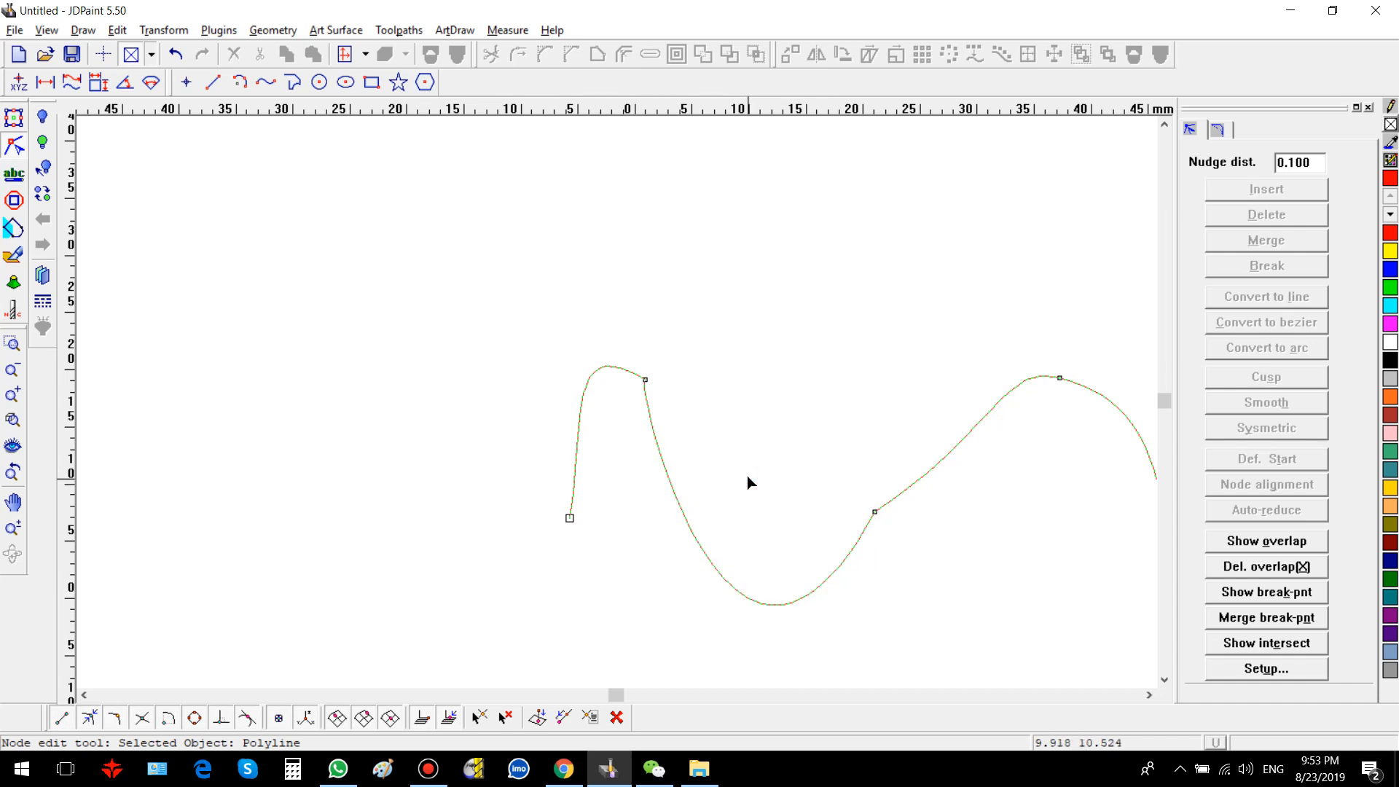
pyautogui.moveTo(748, 599); pyautogui.dragTo(752, 437)
pyautogui.click(749, 430)
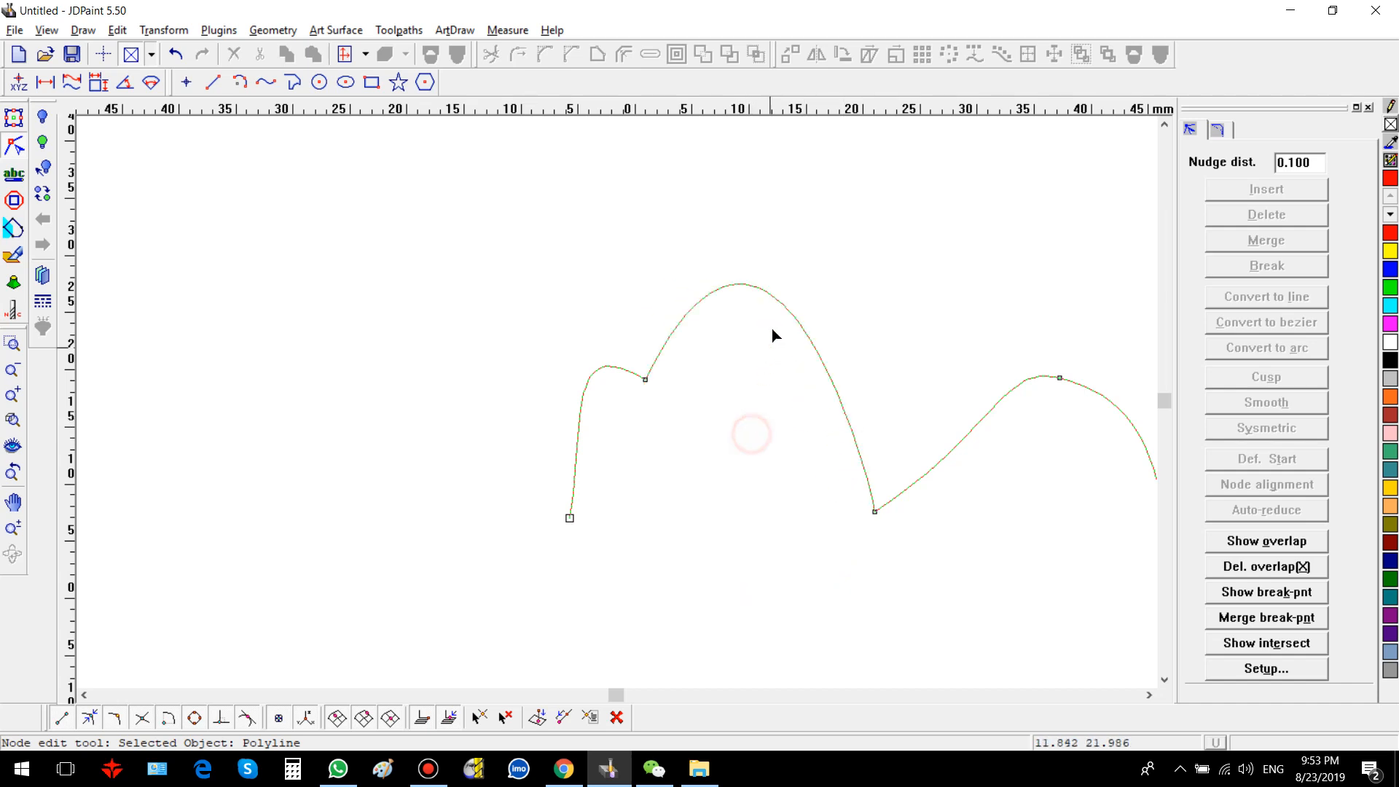
pyautogui.moveTo(784, 303); pyautogui.dragTo(708, 547)
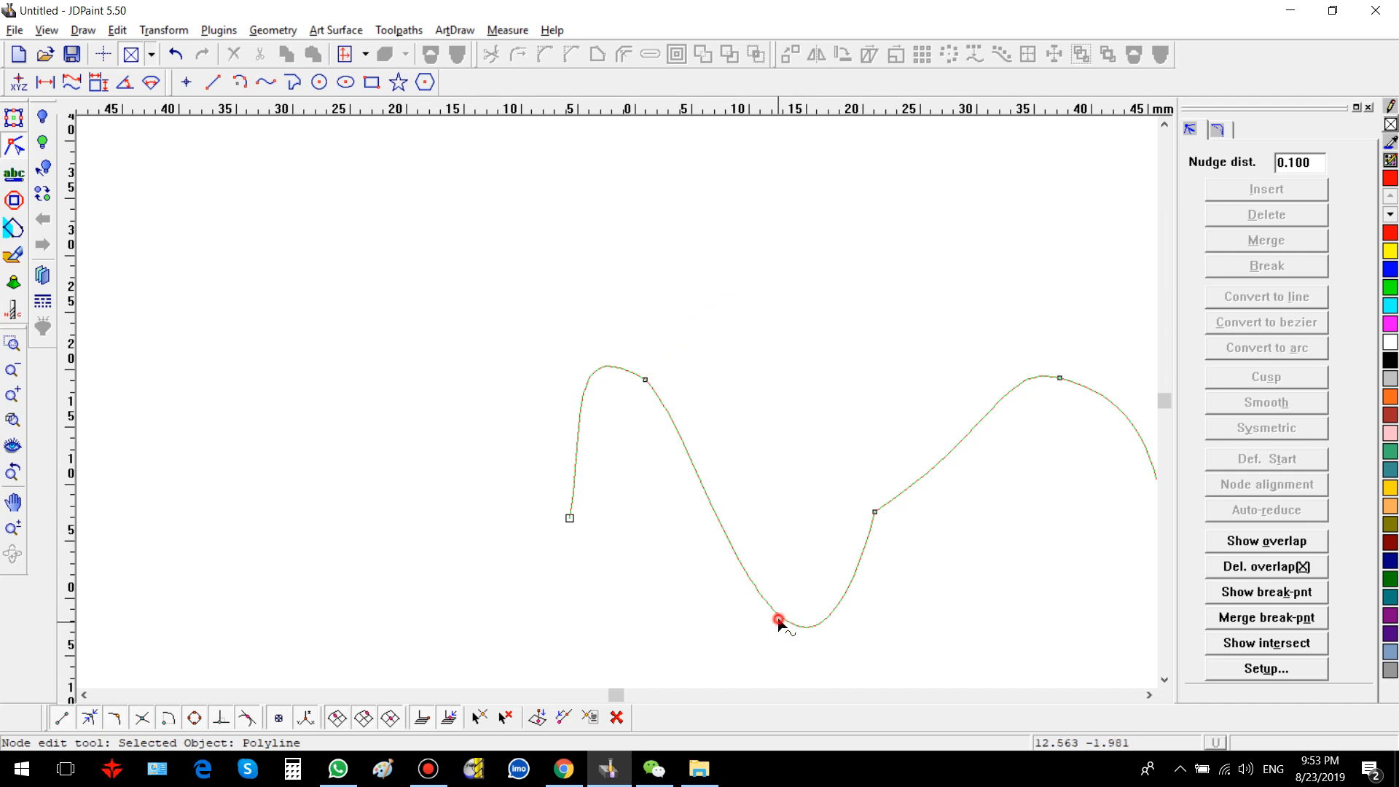
pyautogui.moveTo(781, 618); pyautogui.dragTo(744, 526)
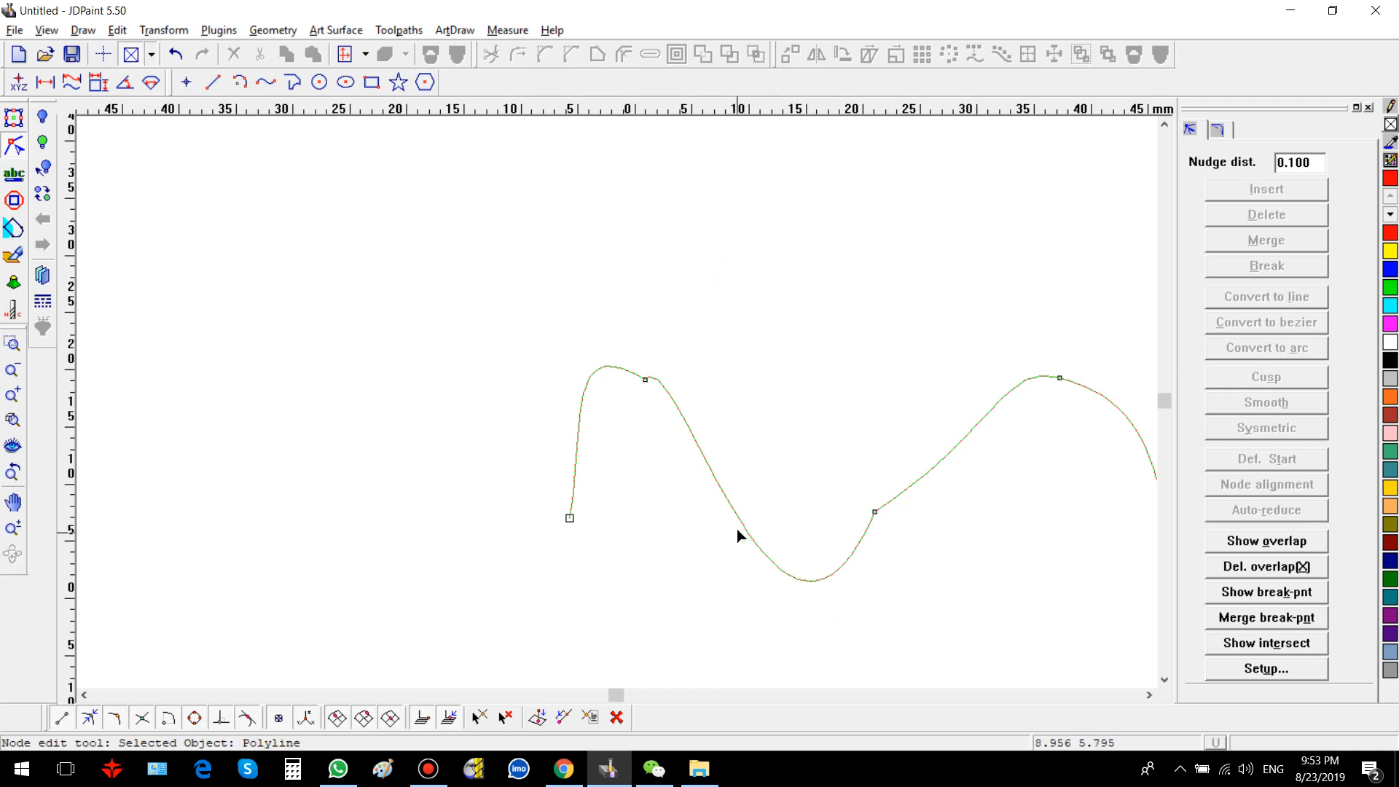
pyautogui.moveTo(743, 527)
pyautogui.mouseDown()
pyautogui.moveTo(796, 343)
pyautogui.moveTo(730, 508)
pyautogui.mouseUp()
# Step: Select the wave's first peak node and make it Smooth
pyautogui.moveTo(638, 336); pyautogui.dragTo(671, 447)
pyautogui.click(1229, 407)
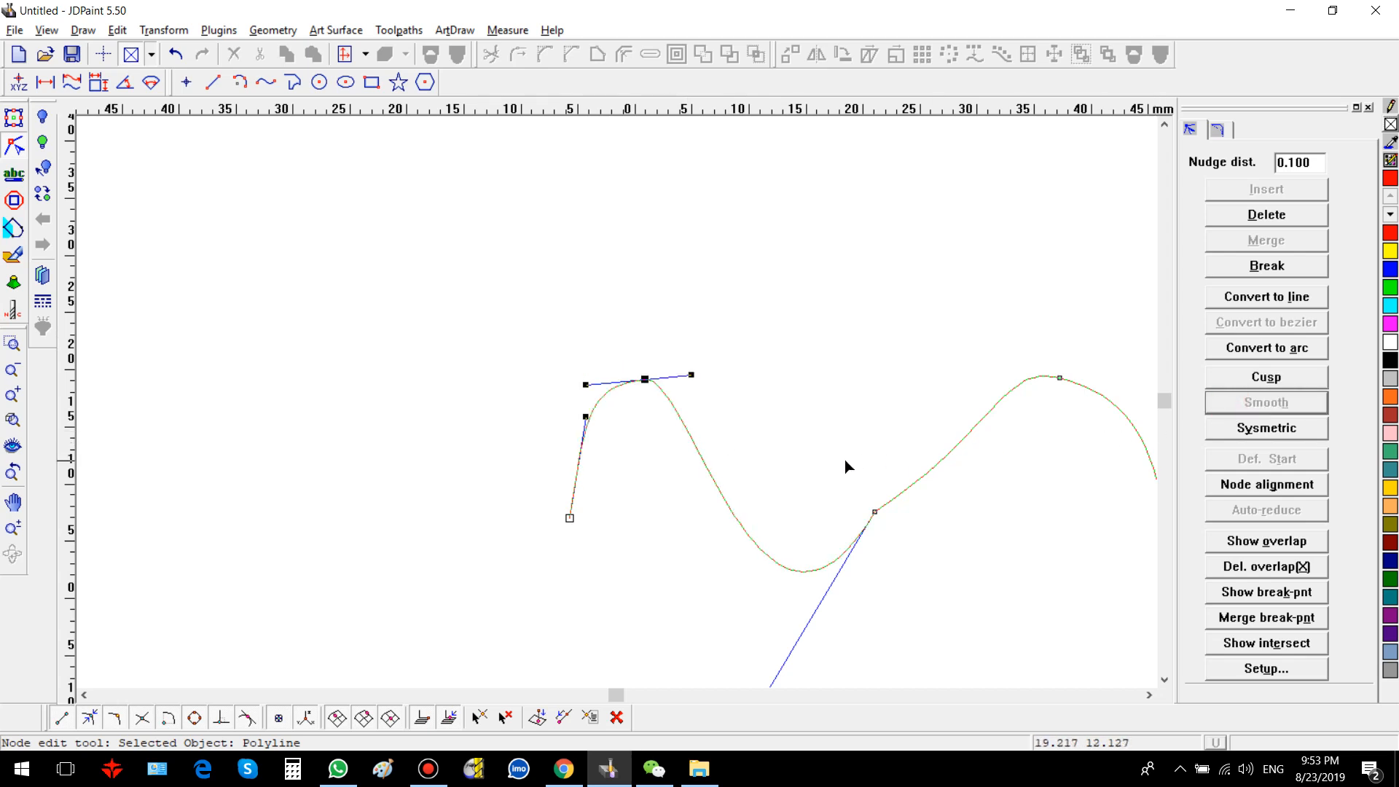
# Step: Make the middle node Smooth and convert its adjacent segment to an arc
pyautogui.moveTo(840, 464); pyautogui.dragTo(899, 555)
pyautogui.click(1261, 411)
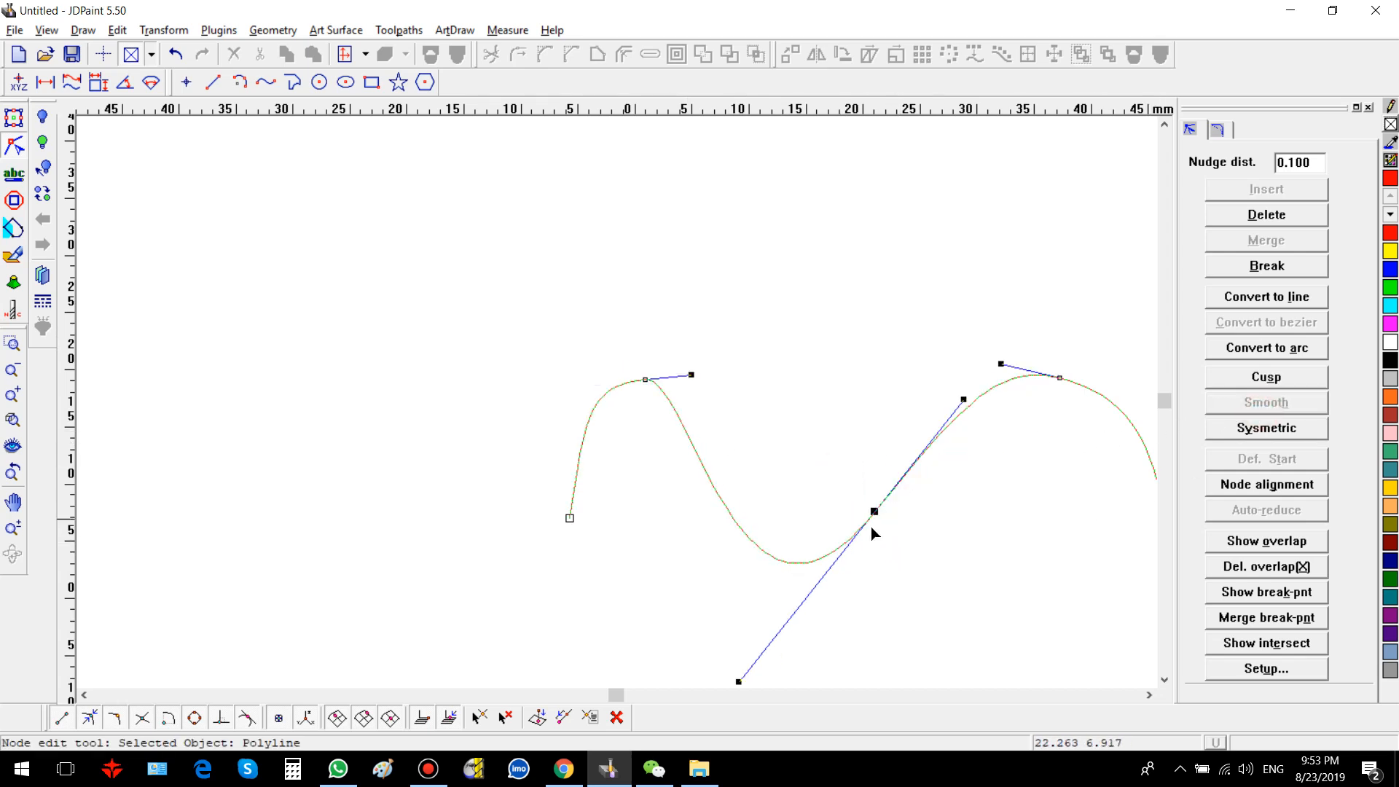
pyautogui.click(752, 539)
pyautogui.moveTo(750, 519)
pyautogui.mouseDown()
pyautogui.moveTo(759, 437)
pyautogui.moveTo(740, 536)
pyautogui.moveTo(745, 523)
pyautogui.mouseUp()
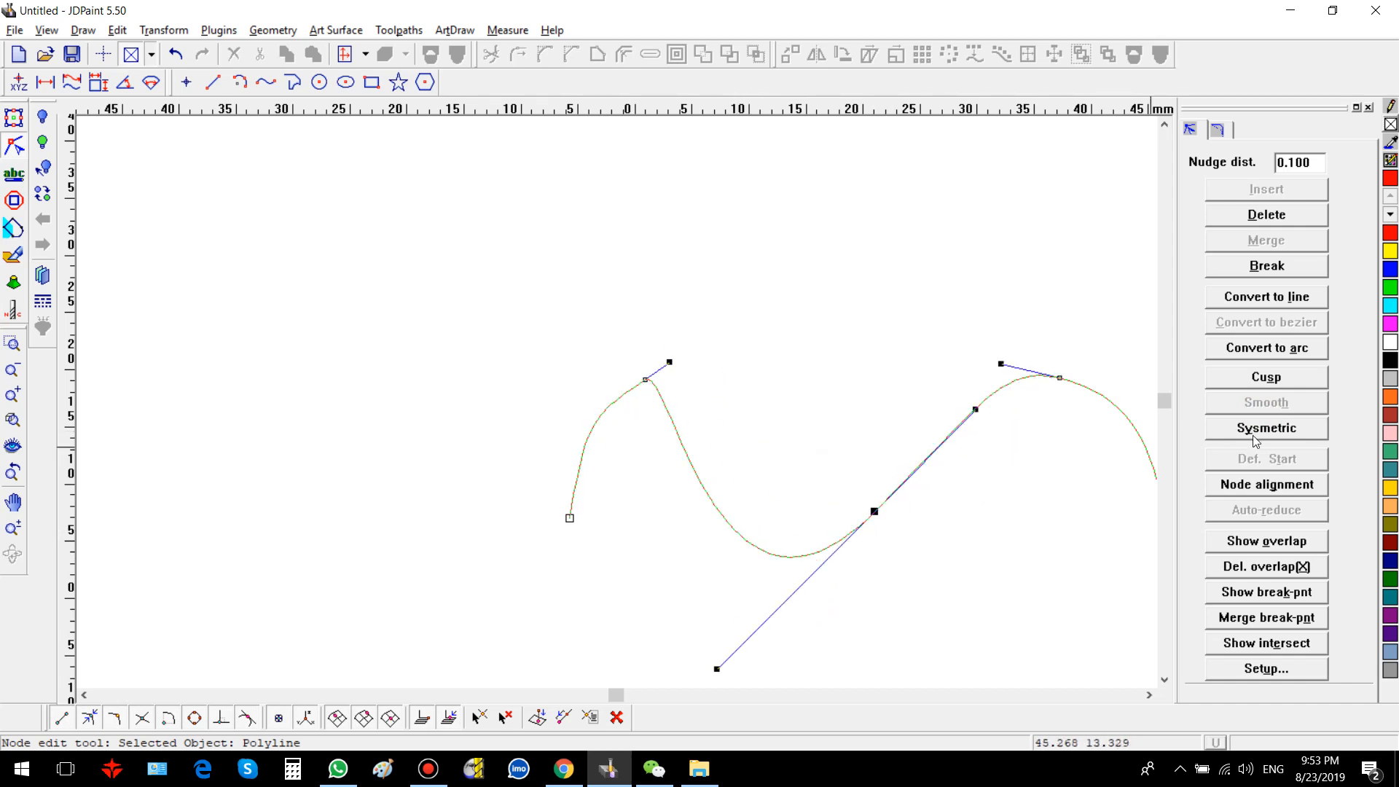
pyautogui.click(1255, 349)
# Step: Convert the segment between the first peak and the middle node to an arc
pyautogui.click(828, 472)
pyautogui.moveTo(828, 472); pyautogui.dragTo(938, 569)
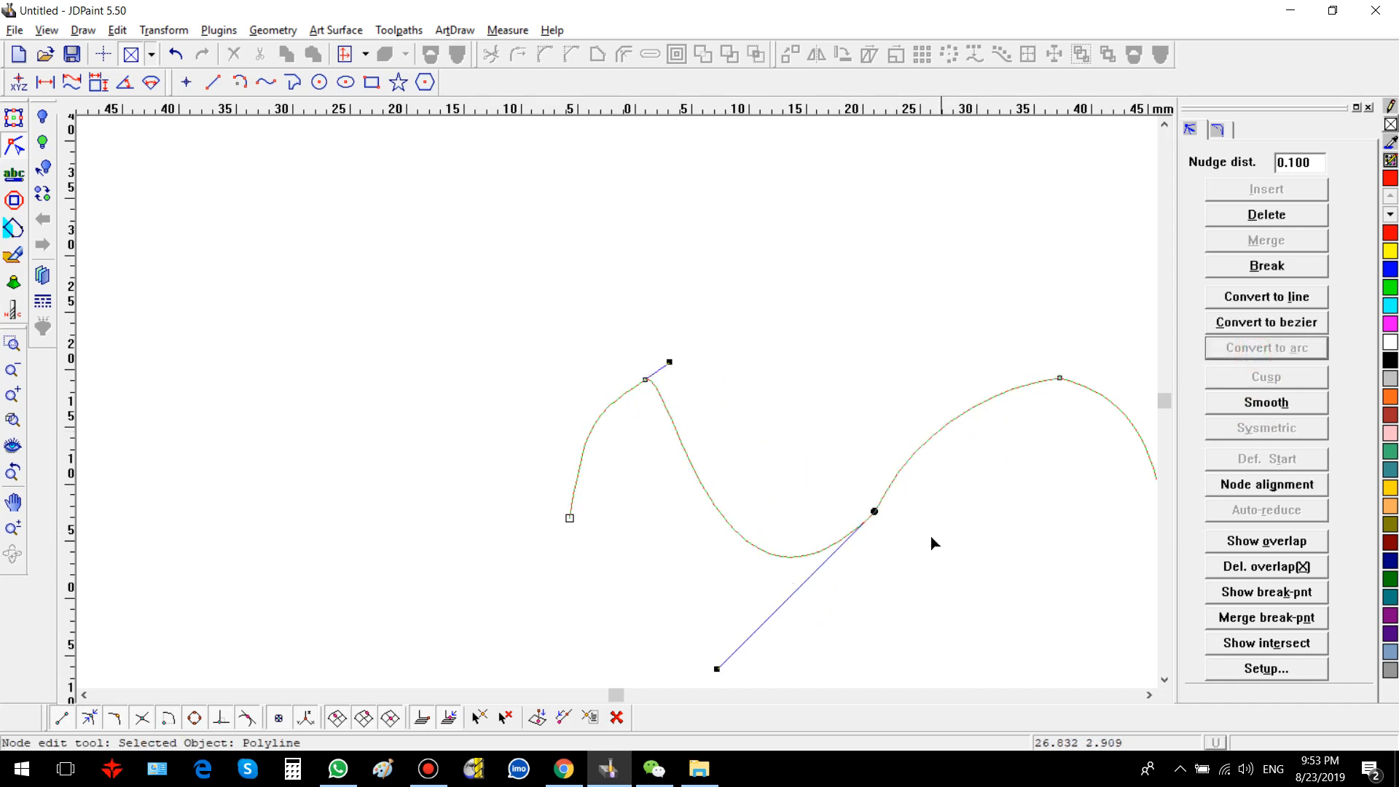
pyautogui.click(680, 439)
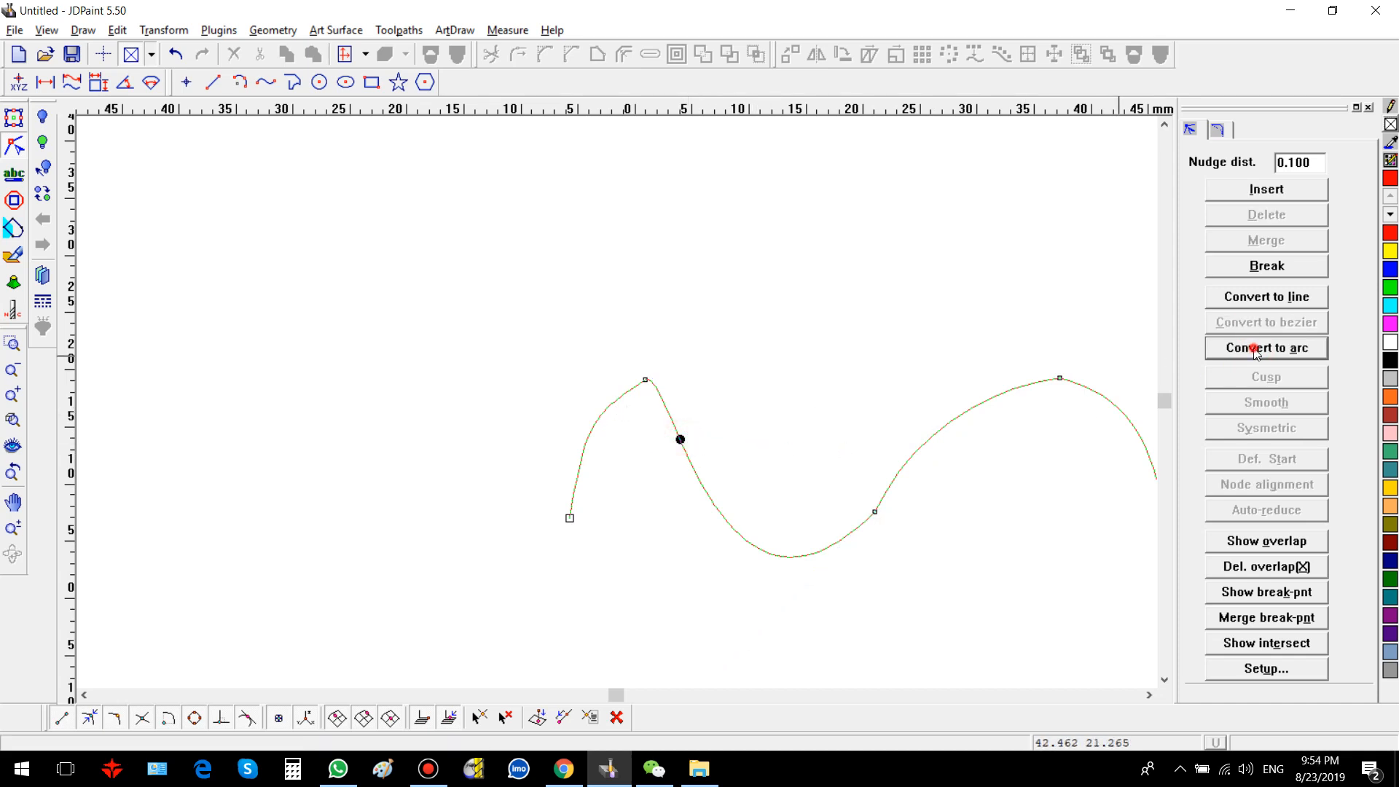
pyautogui.click(1213, 349)
pyautogui.click(730, 507)
pyautogui.moveTo(772, 422); pyautogui.dragTo(701, 505)
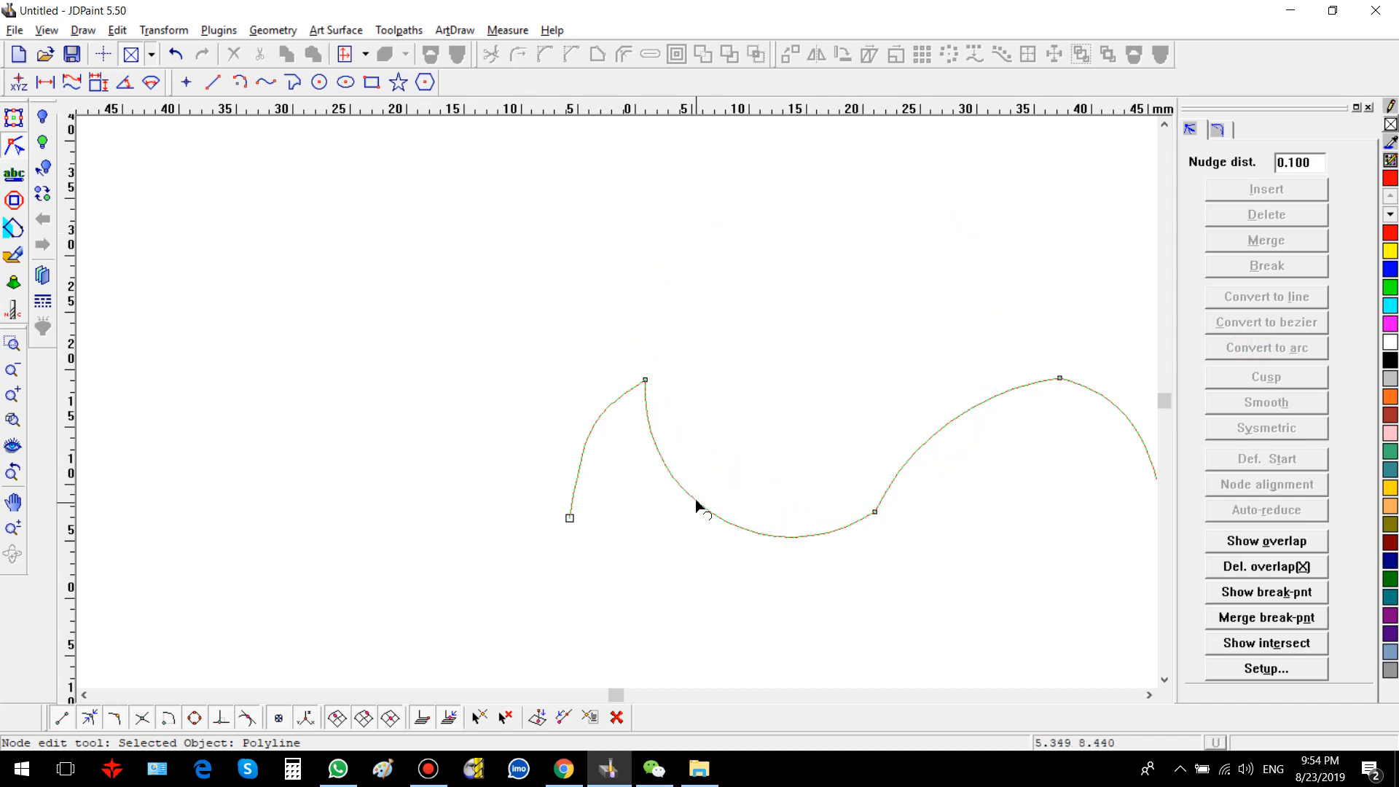
# Step: Inspect the segment type of the trough arc and zoom the view around the wave
pyautogui.rightClick(751, 532)
pyautogui.click(751, 532)
pyautogui.click(751, 532)
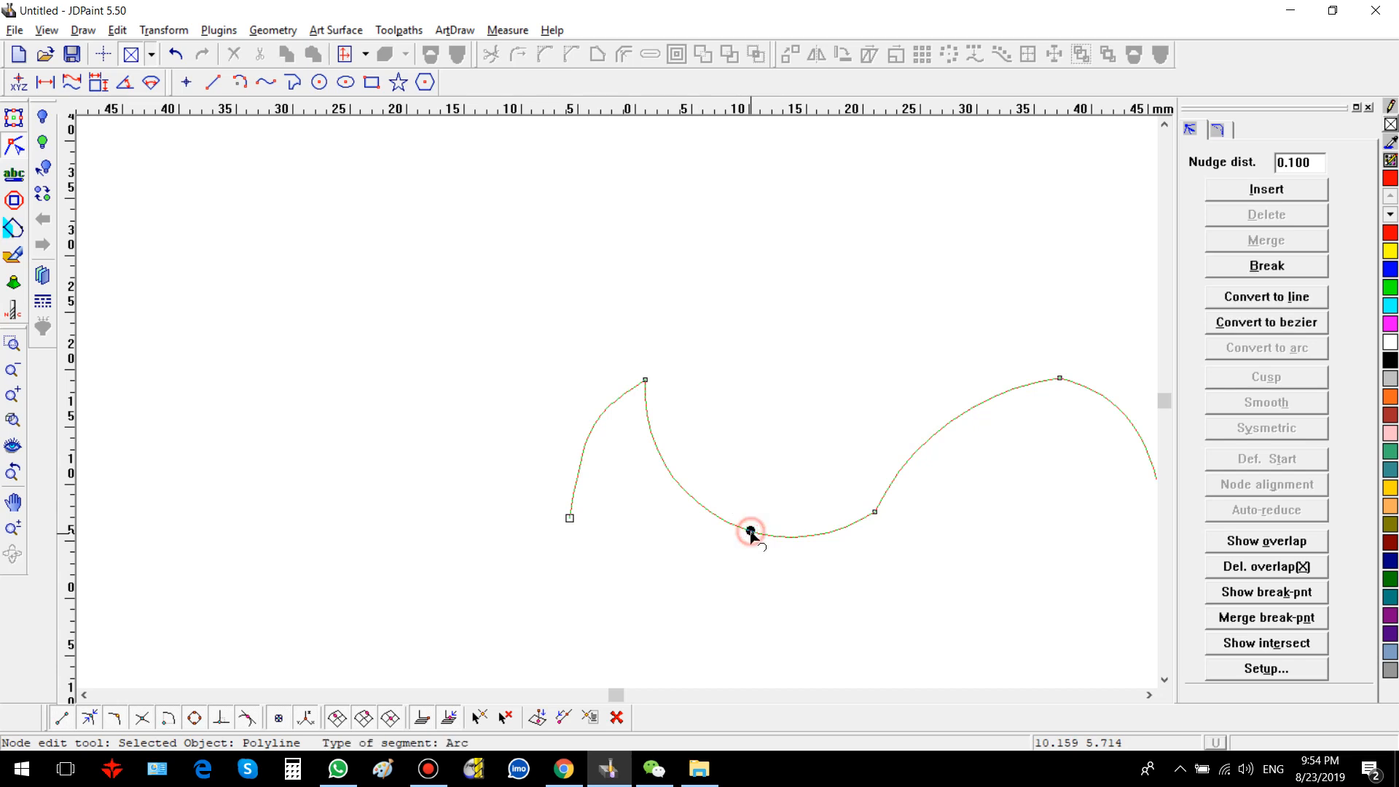
pyautogui.moveTo(833, 465); pyautogui.dragTo(903, 540)
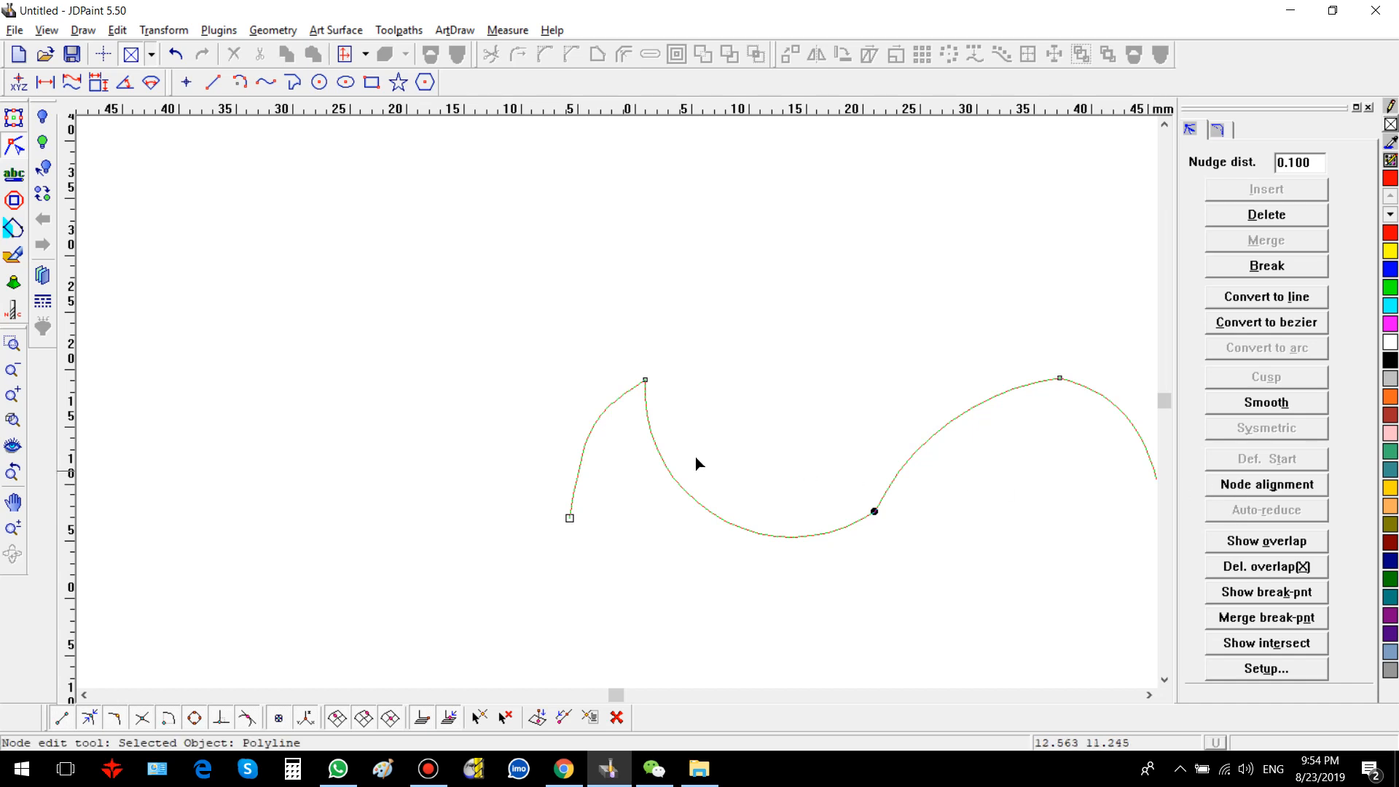
pyautogui.scroll(-2, 532, 390)
pyautogui.scroll(-3, 468, 319)
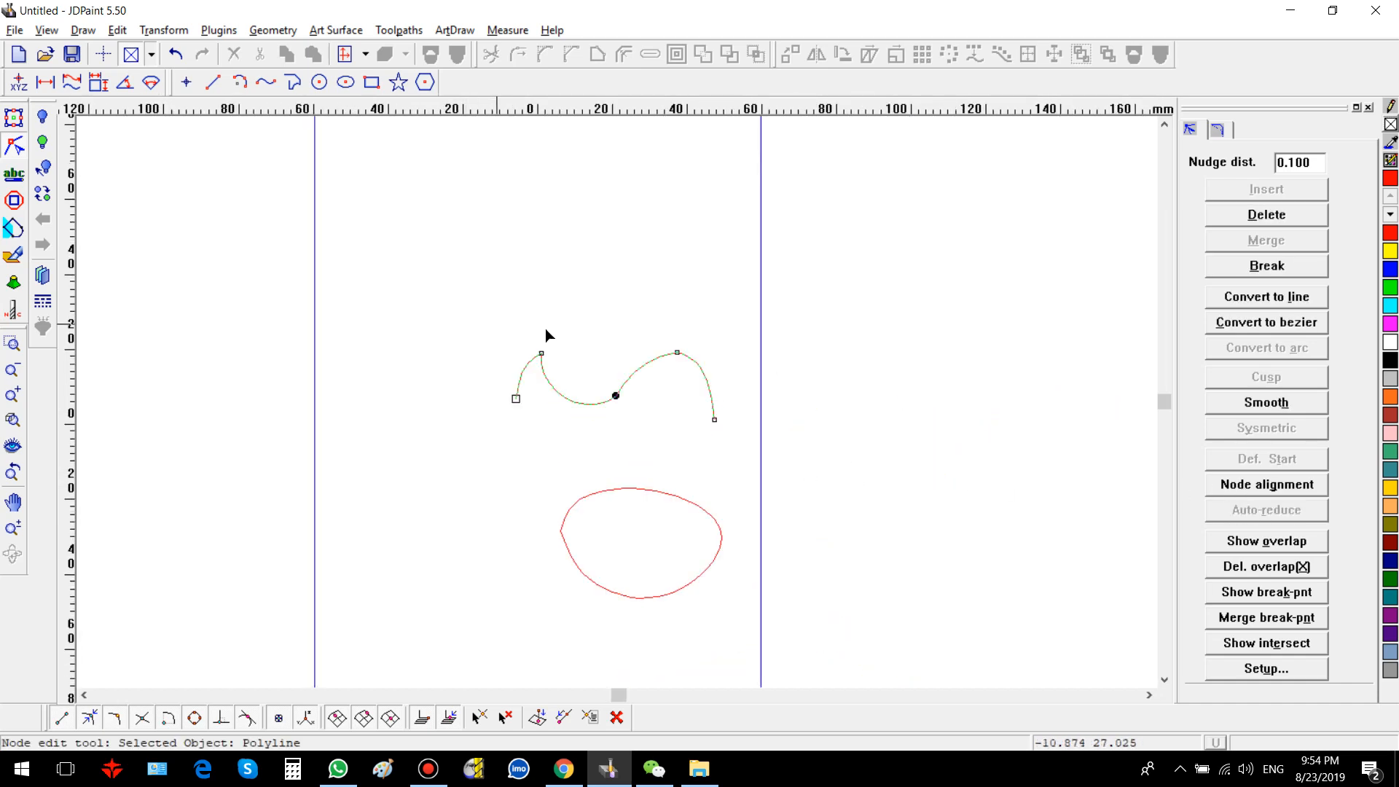
pyautogui.scroll(2, 647, 349)
# Step: Align the middle and second peak nodes to the Top control point, then undo the alignment
pyautogui.moveTo(535, 321); pyautogui.dragTo(766, 531)
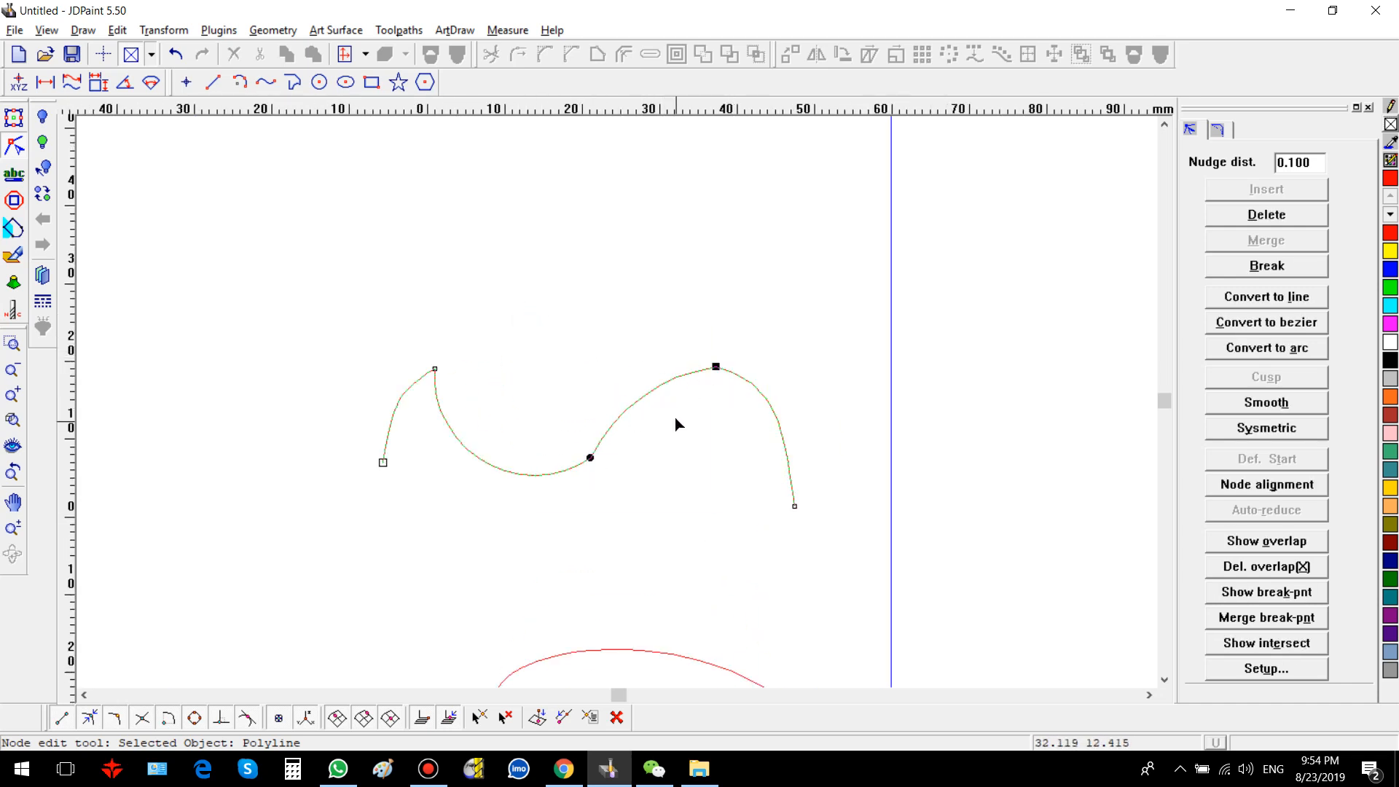
pyautogui.click(1292, 484)
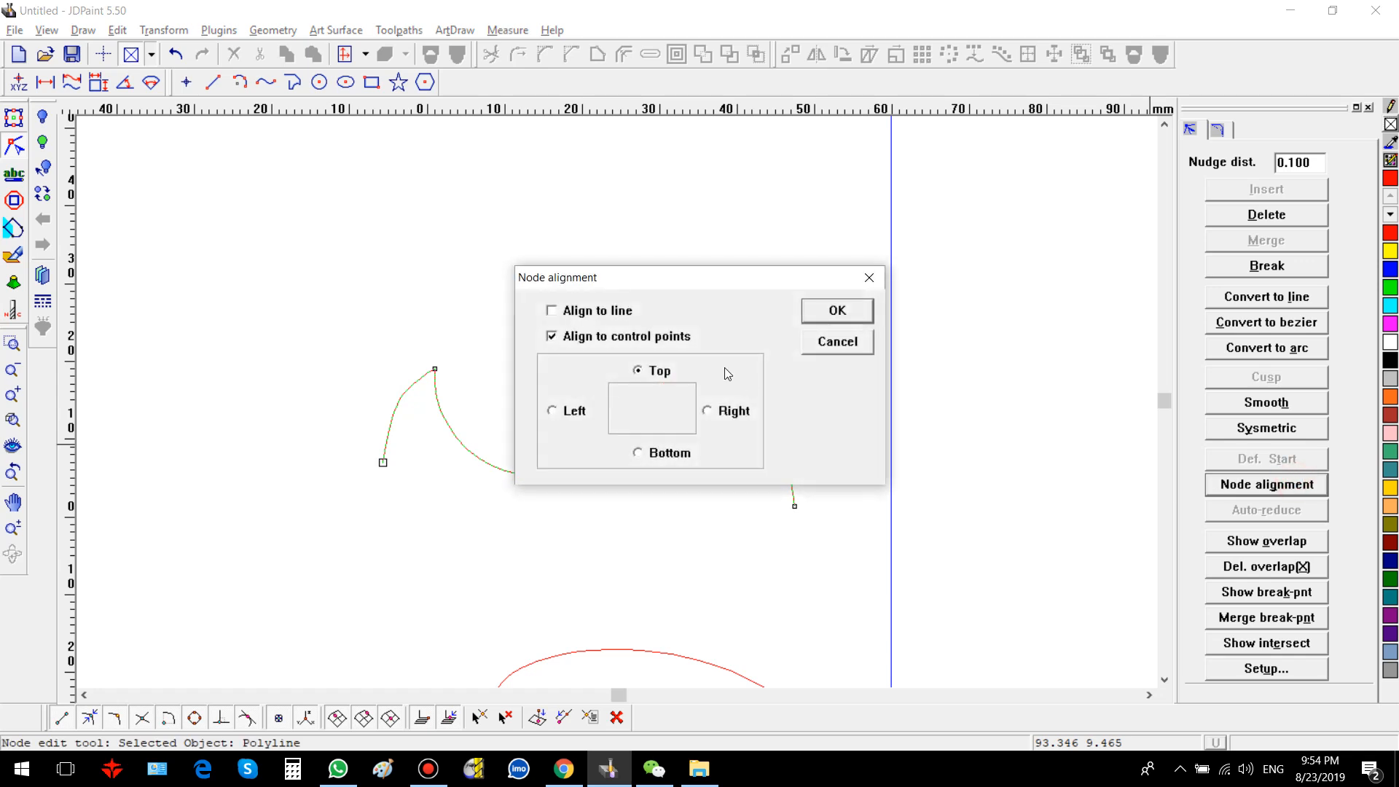
pyautogui.moveTo(625, 284); pyautogui.dragTo(953, 284)
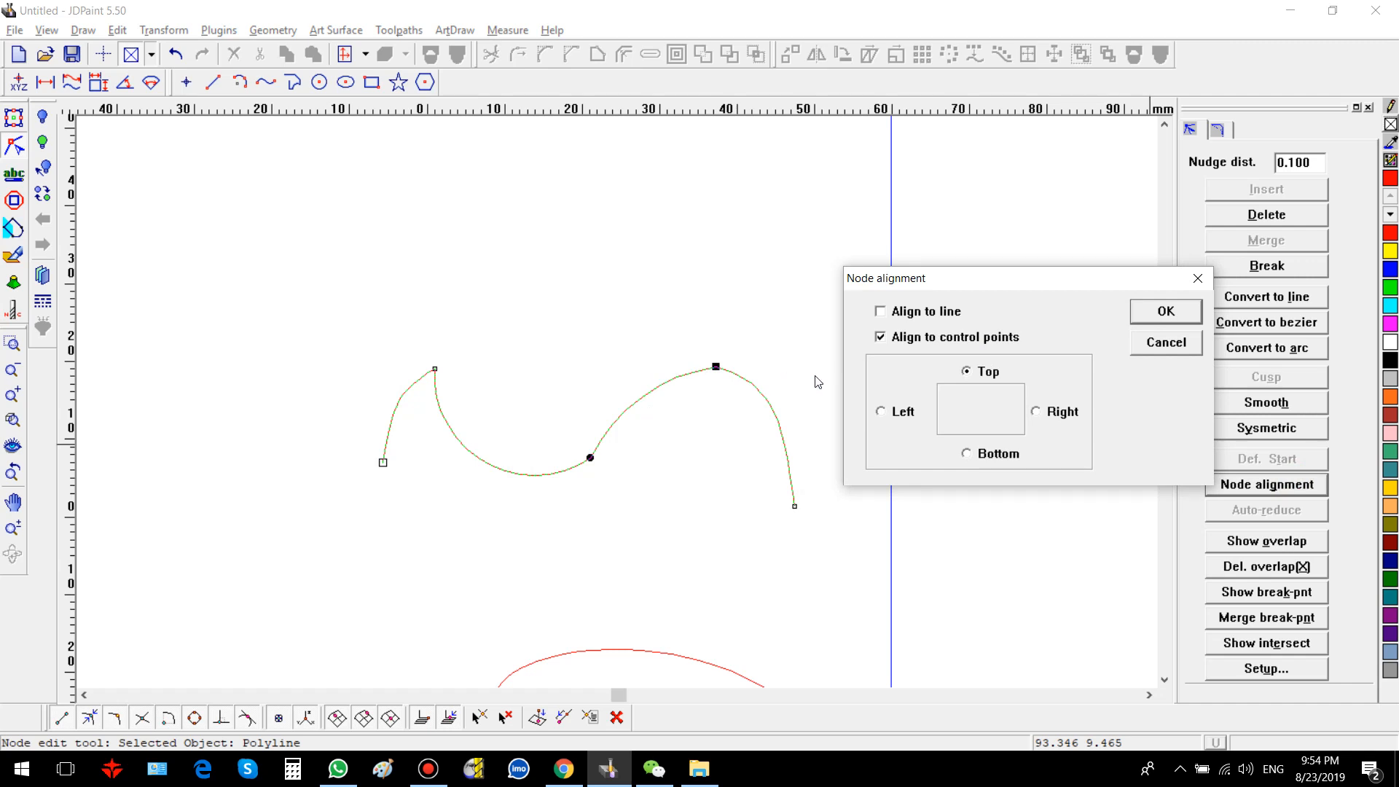
pyautogui.click(1152, 320)
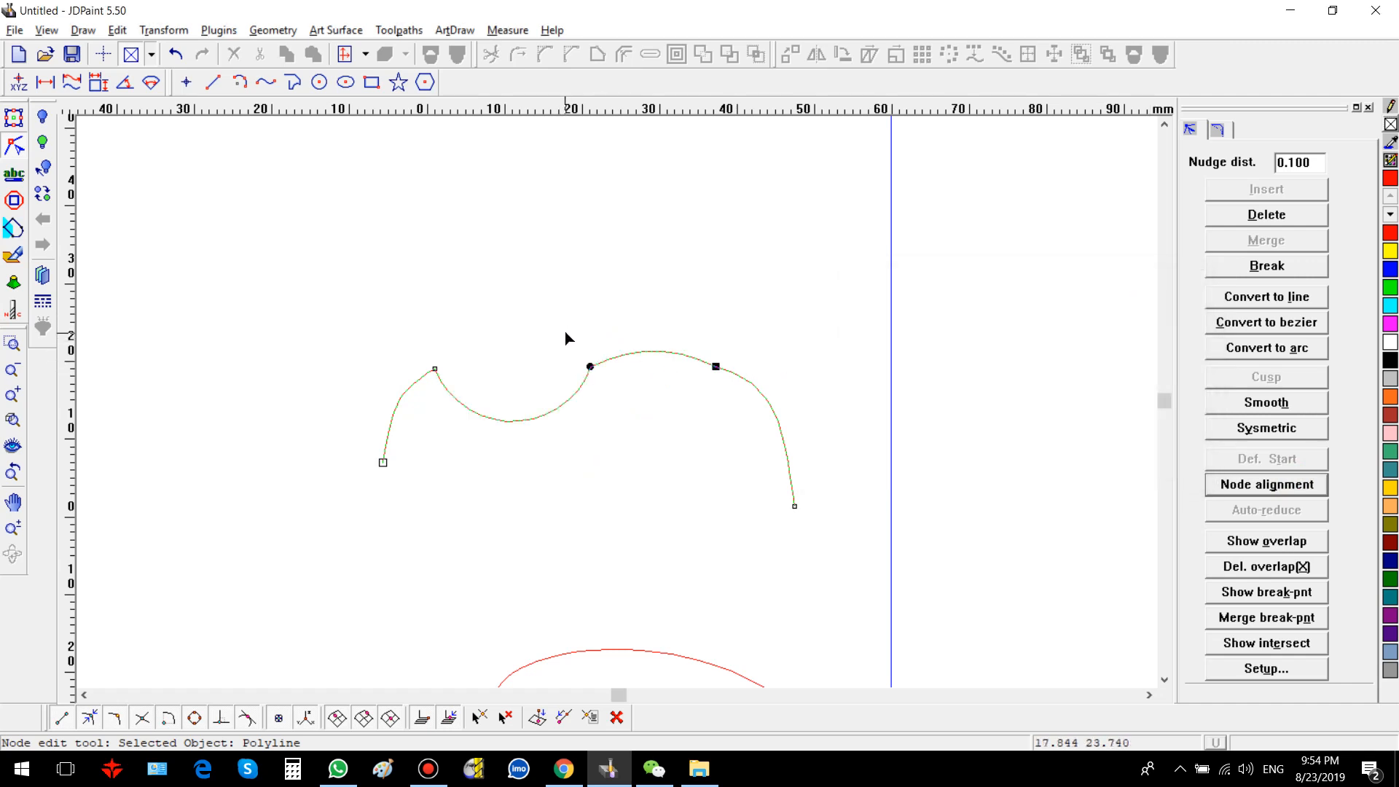
pyautogui.hotkey('ctrl', 'z')
# Step: Align the middle and second peak nodes to the Left control point, then undo the alignment
pyautogui.moveTo(546, 297); pyautogui.dragTo(761, 474)
pyautogui.click(1217, 483)
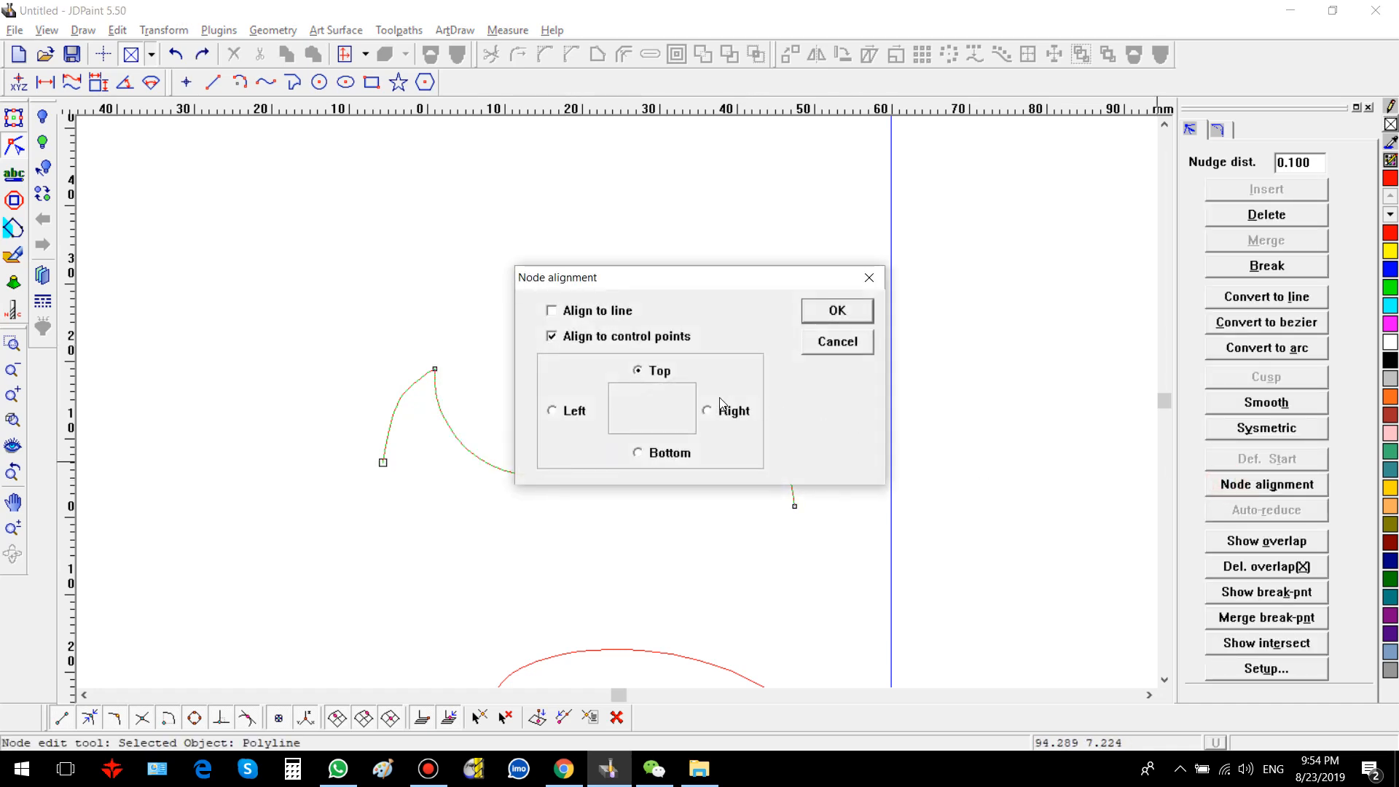
pyautogui.click(576, 412)
pyautogui.moveTo(645, 276); pyautogui.dragTo(1093, 303)
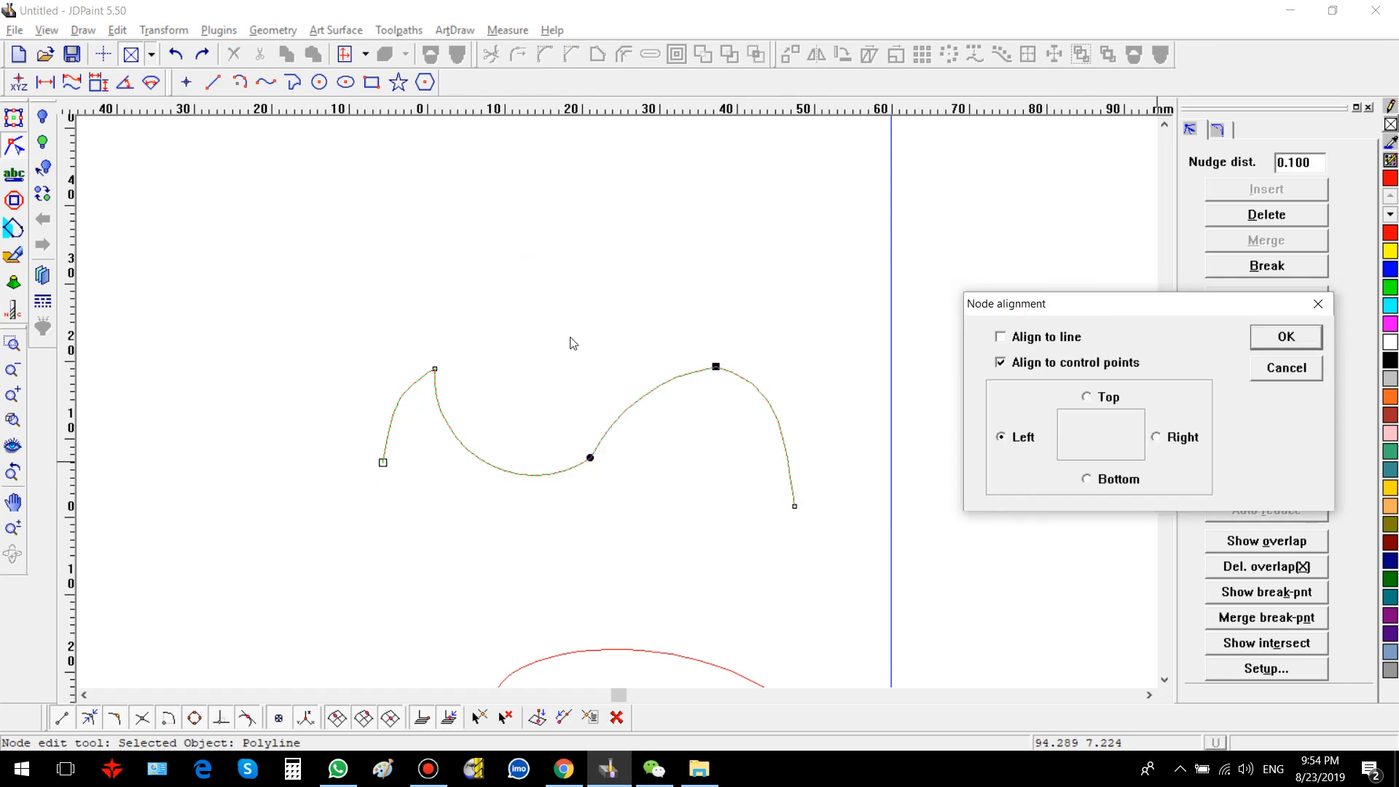
pyautogui.click(577, 369)
pyautogui.click(1286, 336)
pyautogui.moveTo(518, 312); pyautogui.dragTo(631, 489)
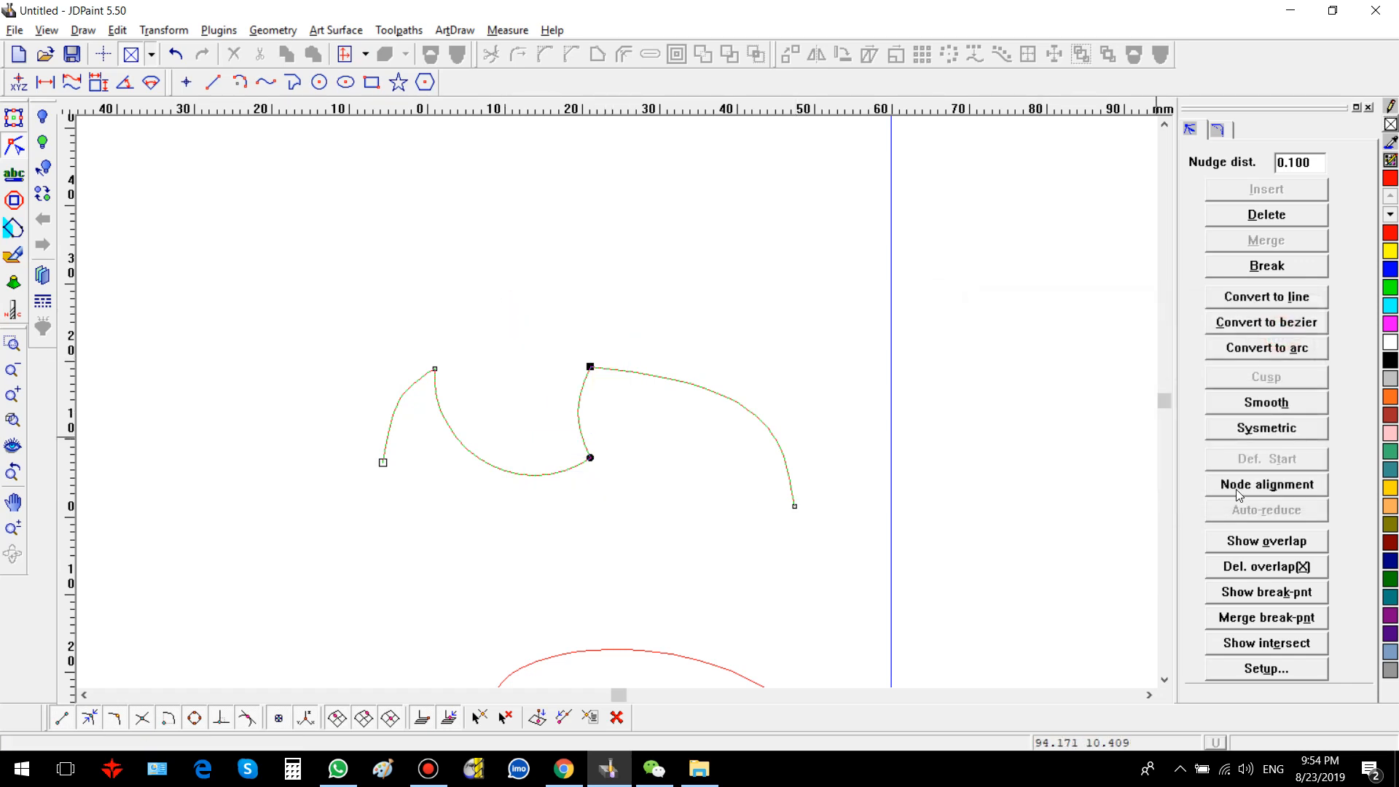
pyautogui.hotkey('ctrl', 'z')
# Step: Align the selected nodes to the Right control point, then undo the alignment
pyautogui.moveTo(546, 321); pyautogui.dragTo(757, 551)
pyautogui.click(1273, 487)
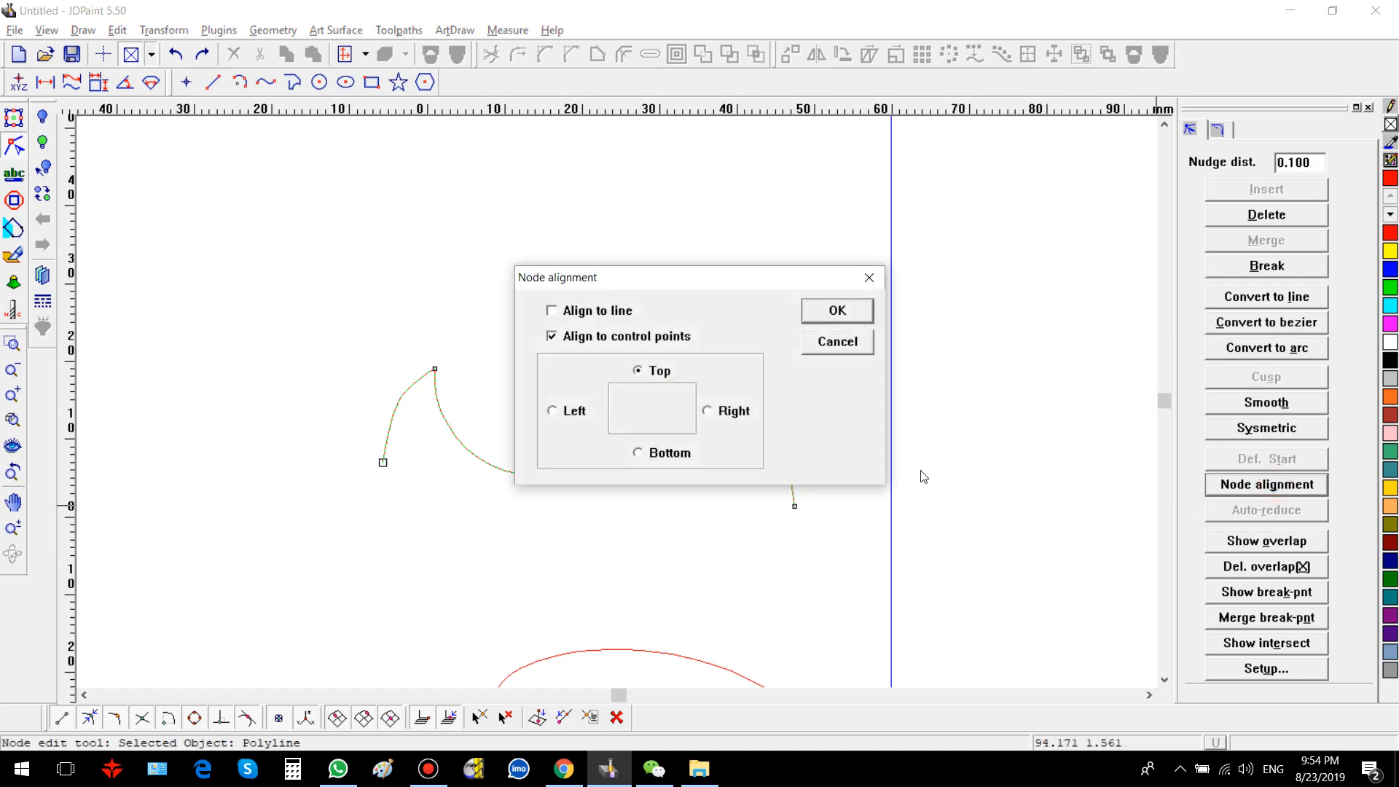
pyautogui.click(740, 412)
pyautogui.click(844, 311)
pyautogui.hotkey('ctrl', 'z')
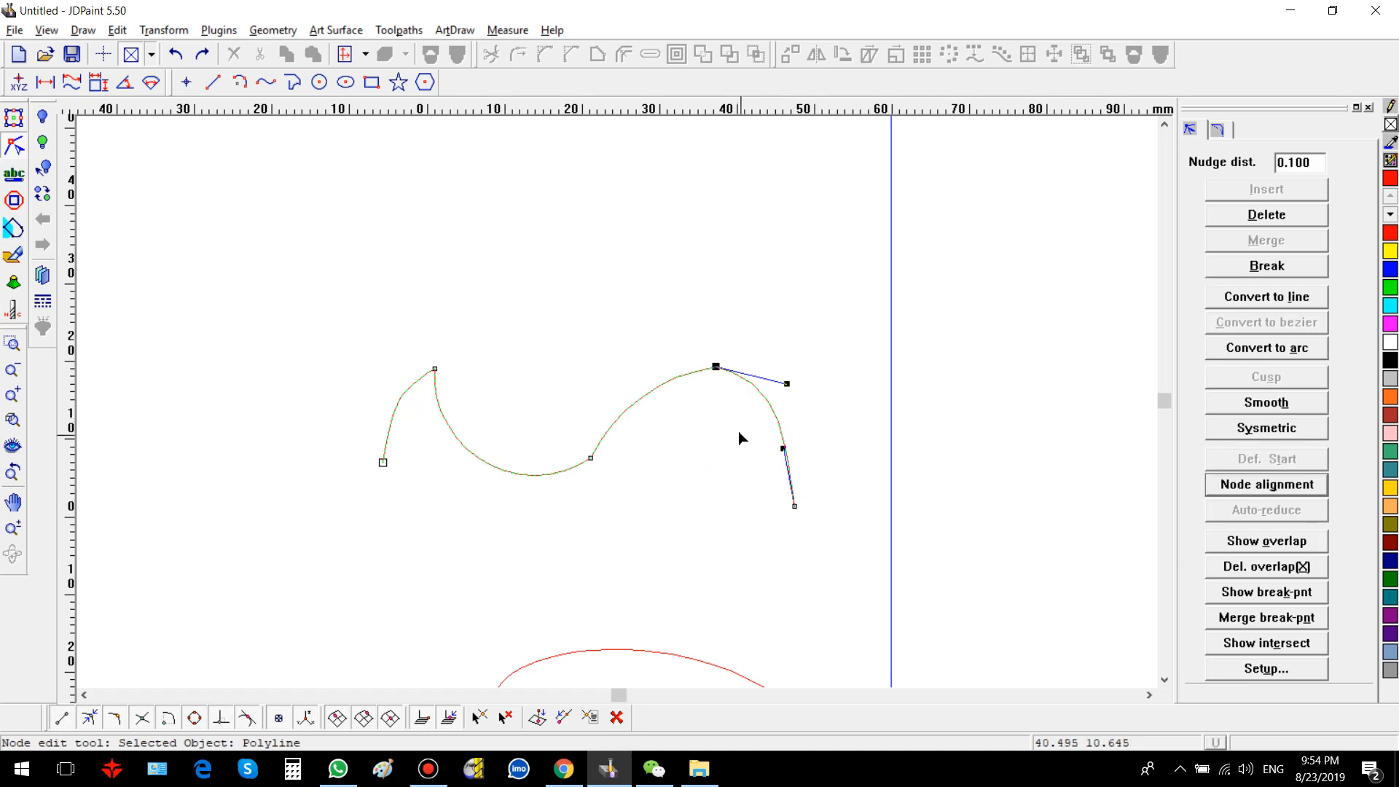
# Step: Check the wave for overlap points
pyautogui.click(739, 438)
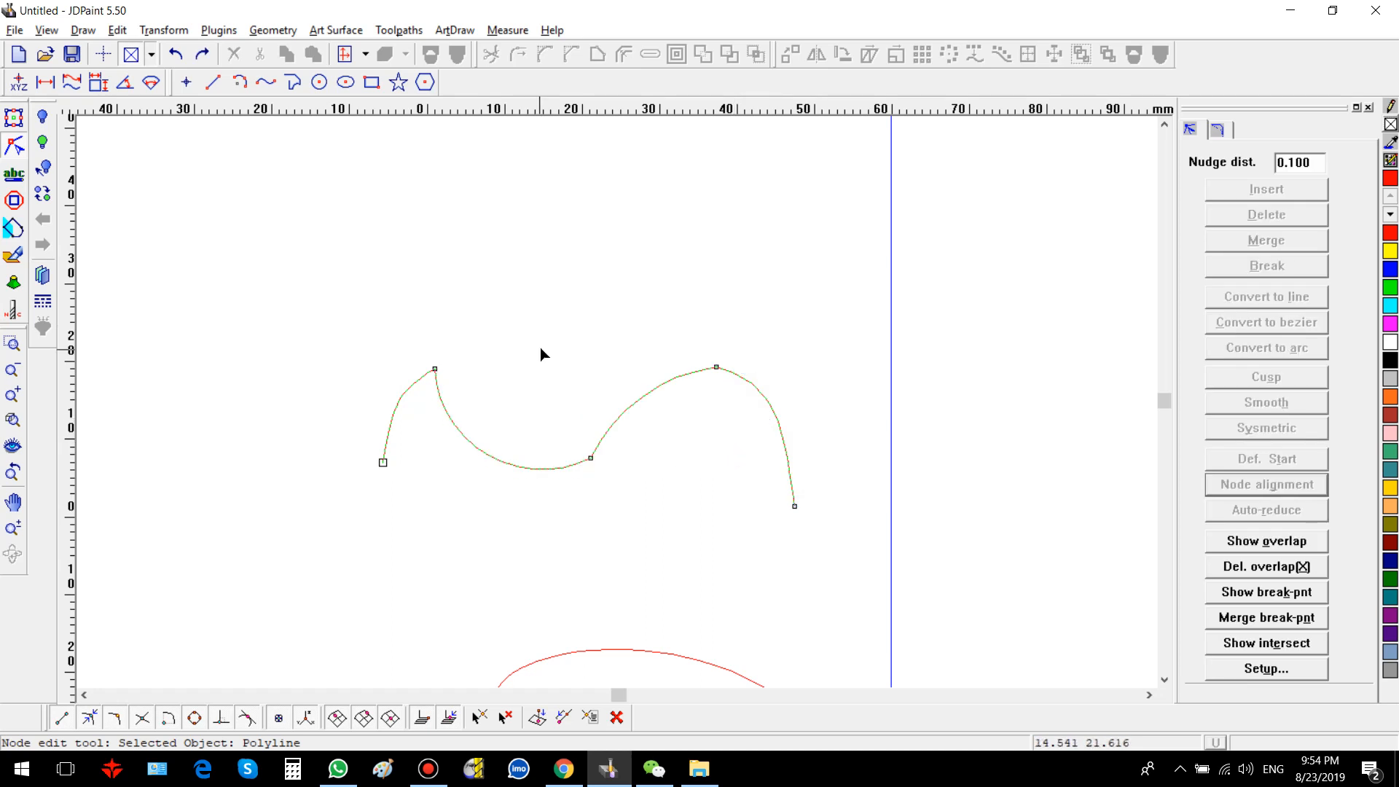
pyautogui.scroll(-1, 1057, 358)
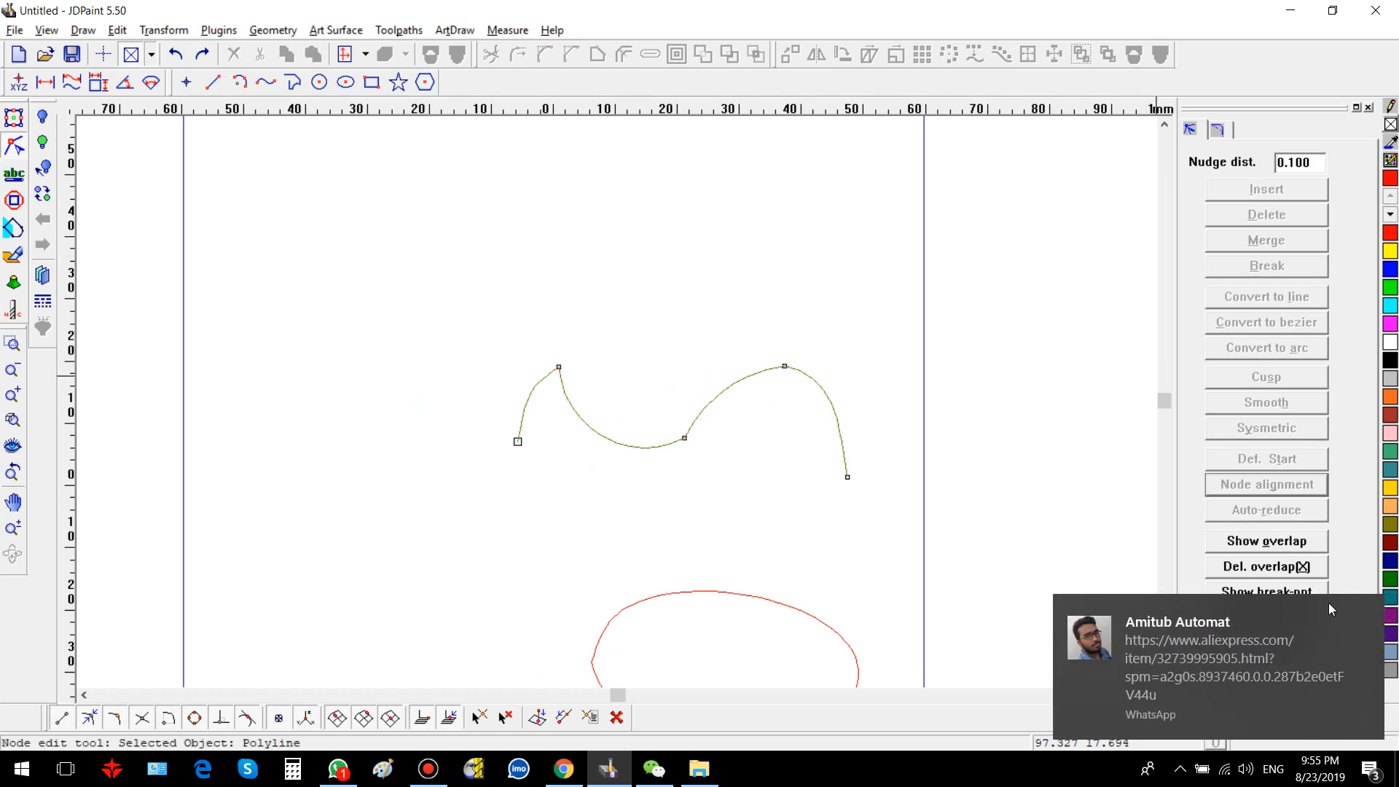
pyautogui.click(1364, 614)
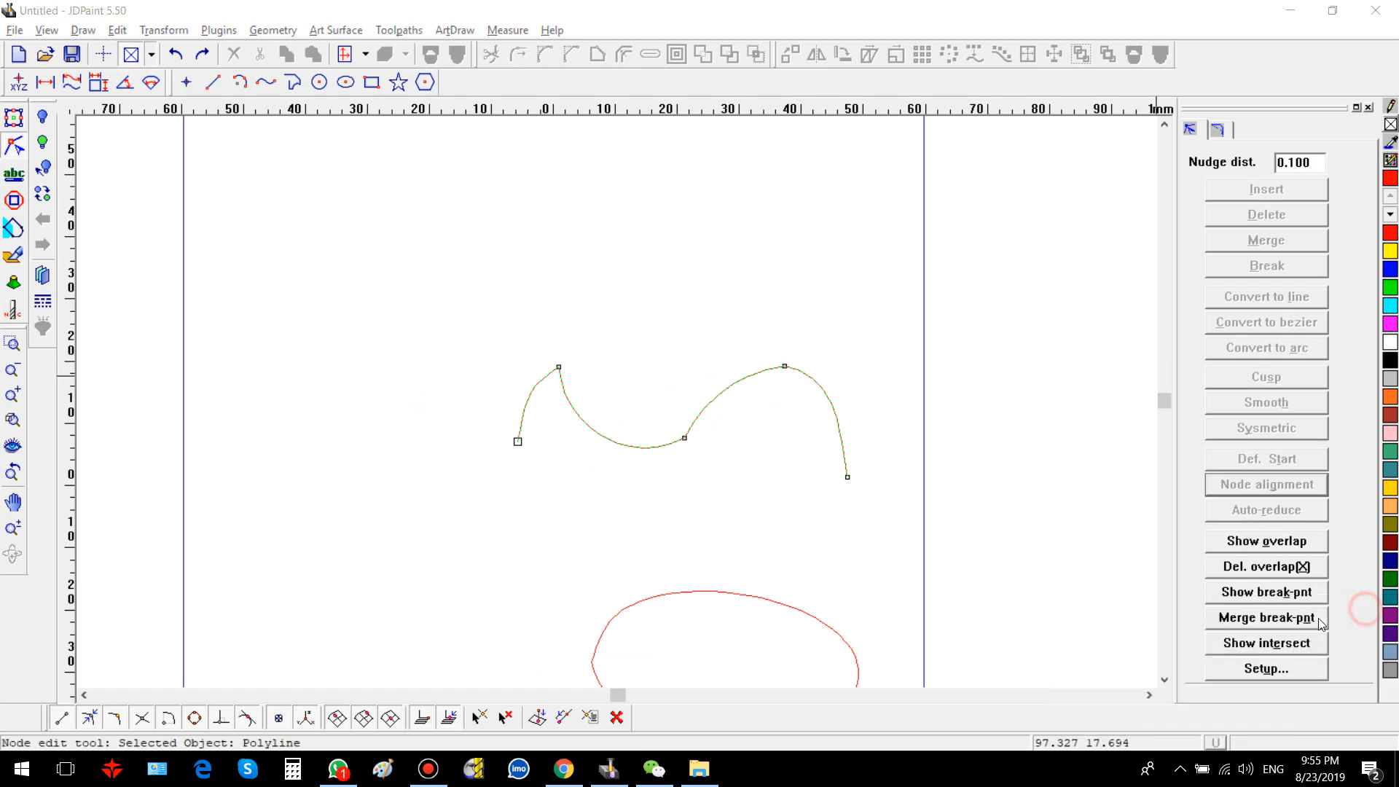
pyautogui.click(1247, 543)
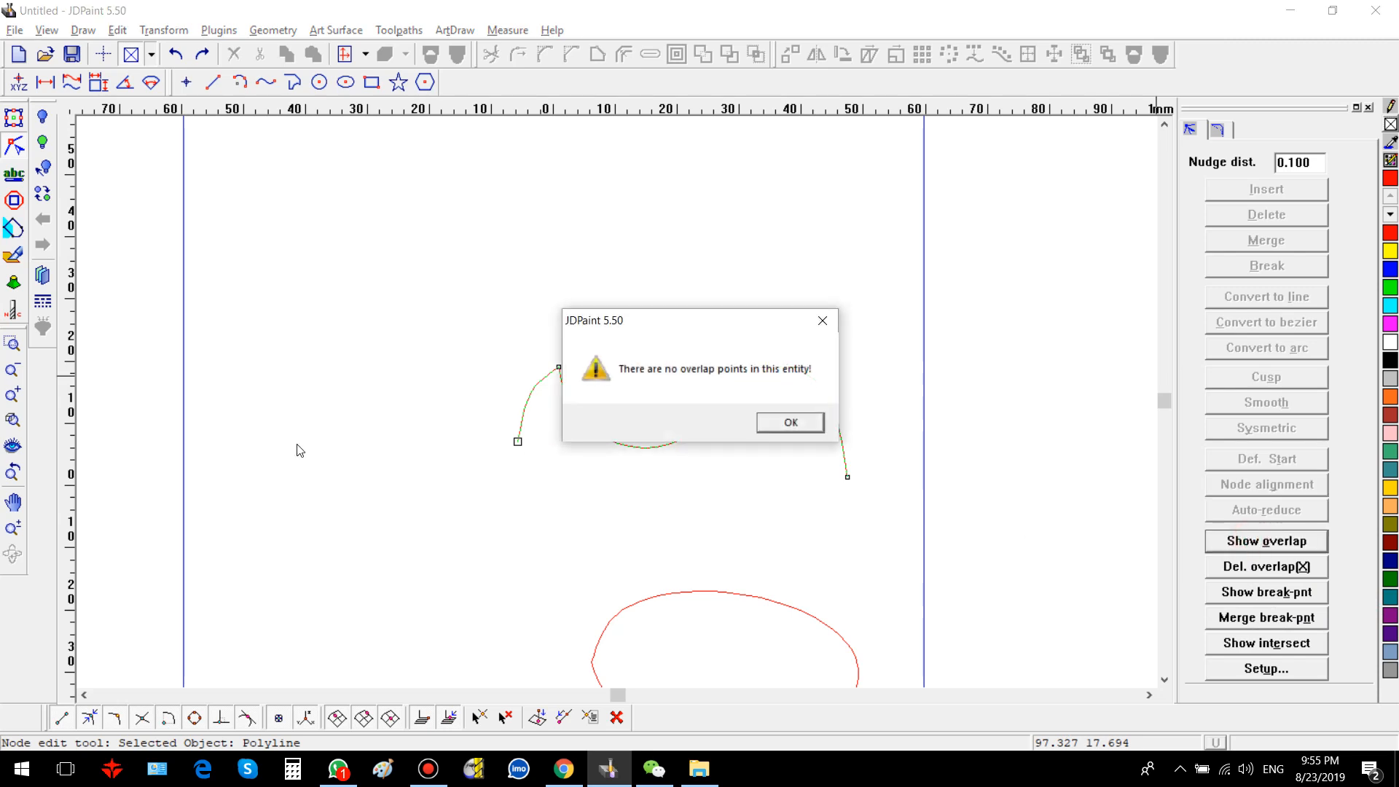
pyautogui.click(775, 416)
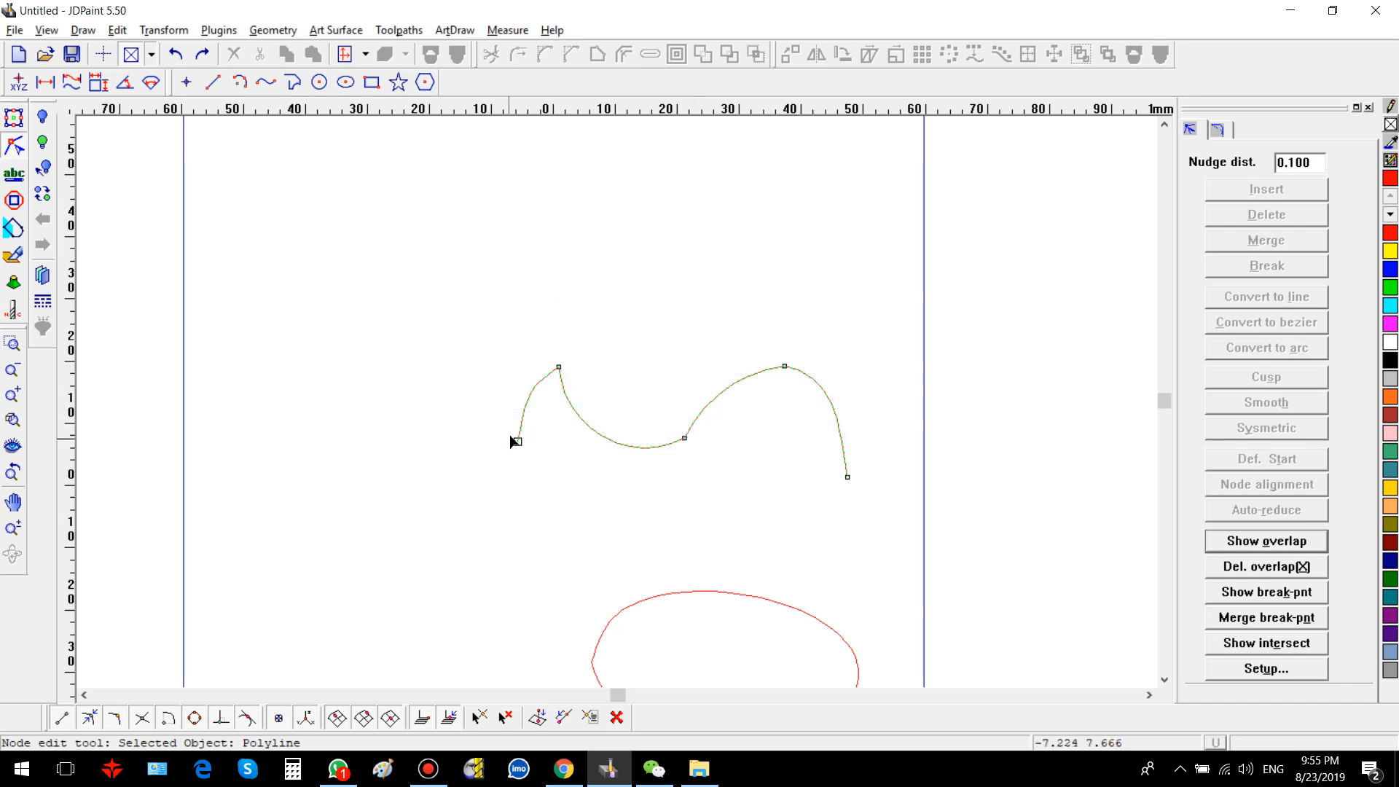
# Step: Switch to the selection tool, select the wave and the ellipse, and delete them
pyautogui.click(14, 116)
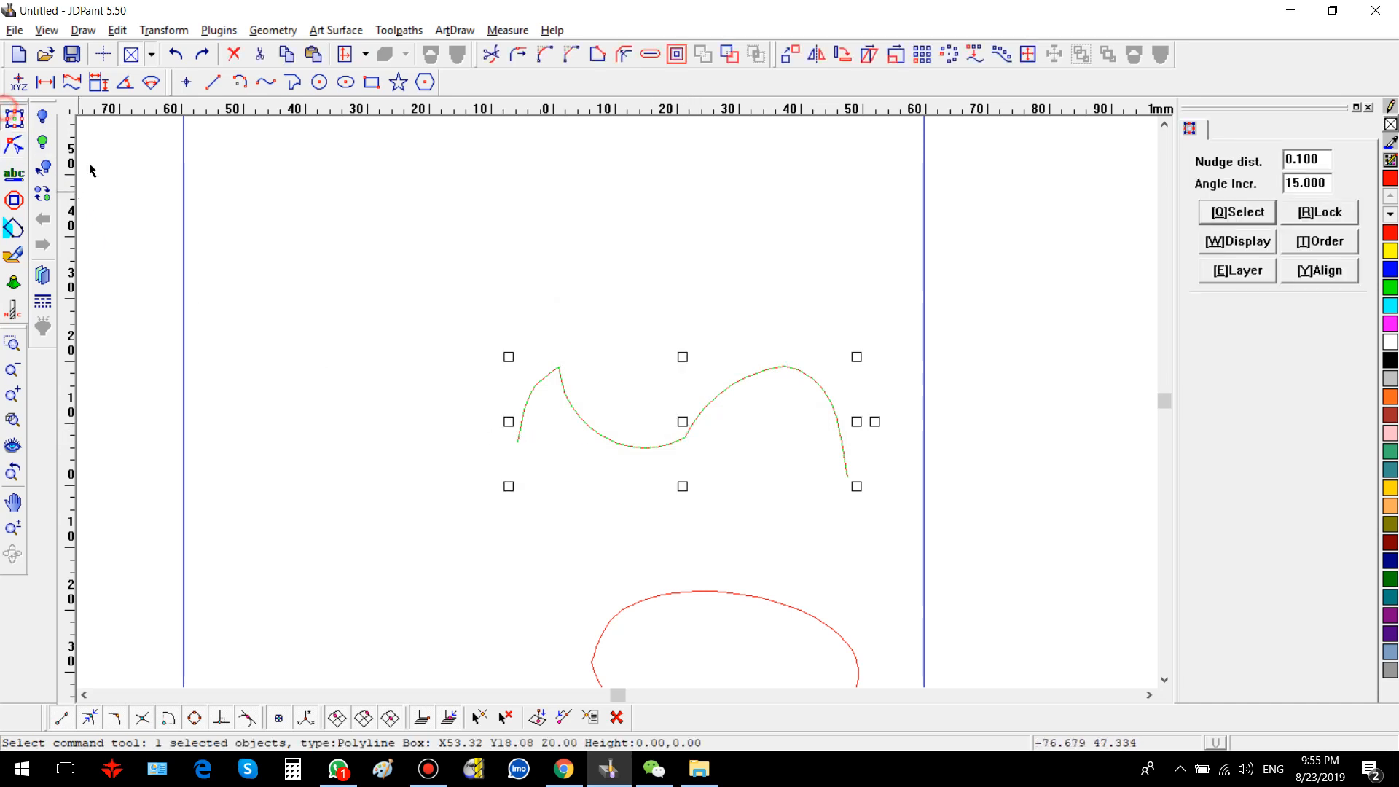
pyautogui.scroll(-3, 382, 263)
pyautogui.moveTo(367, 217); pyautogui.dragTo(755, 615)
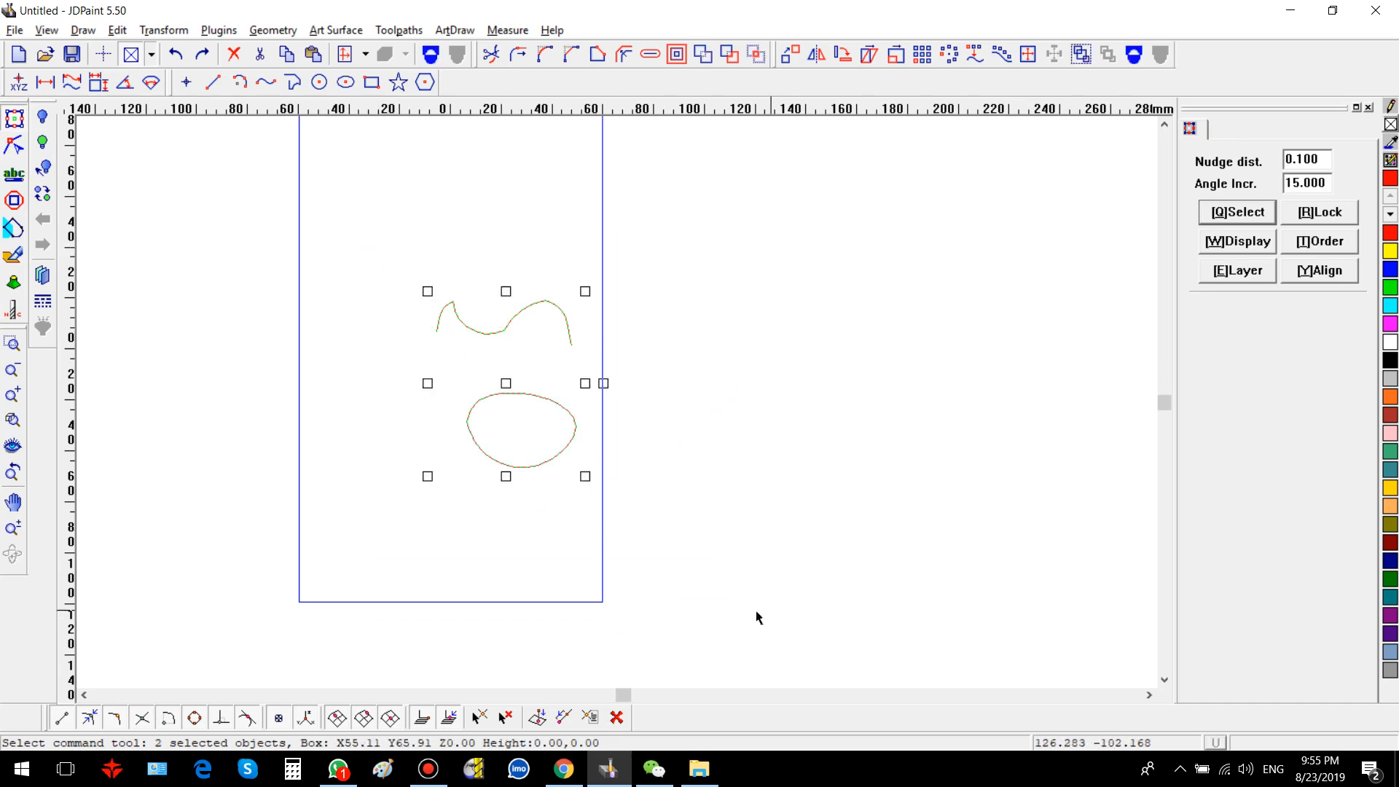
pyautogui.press('Delete')
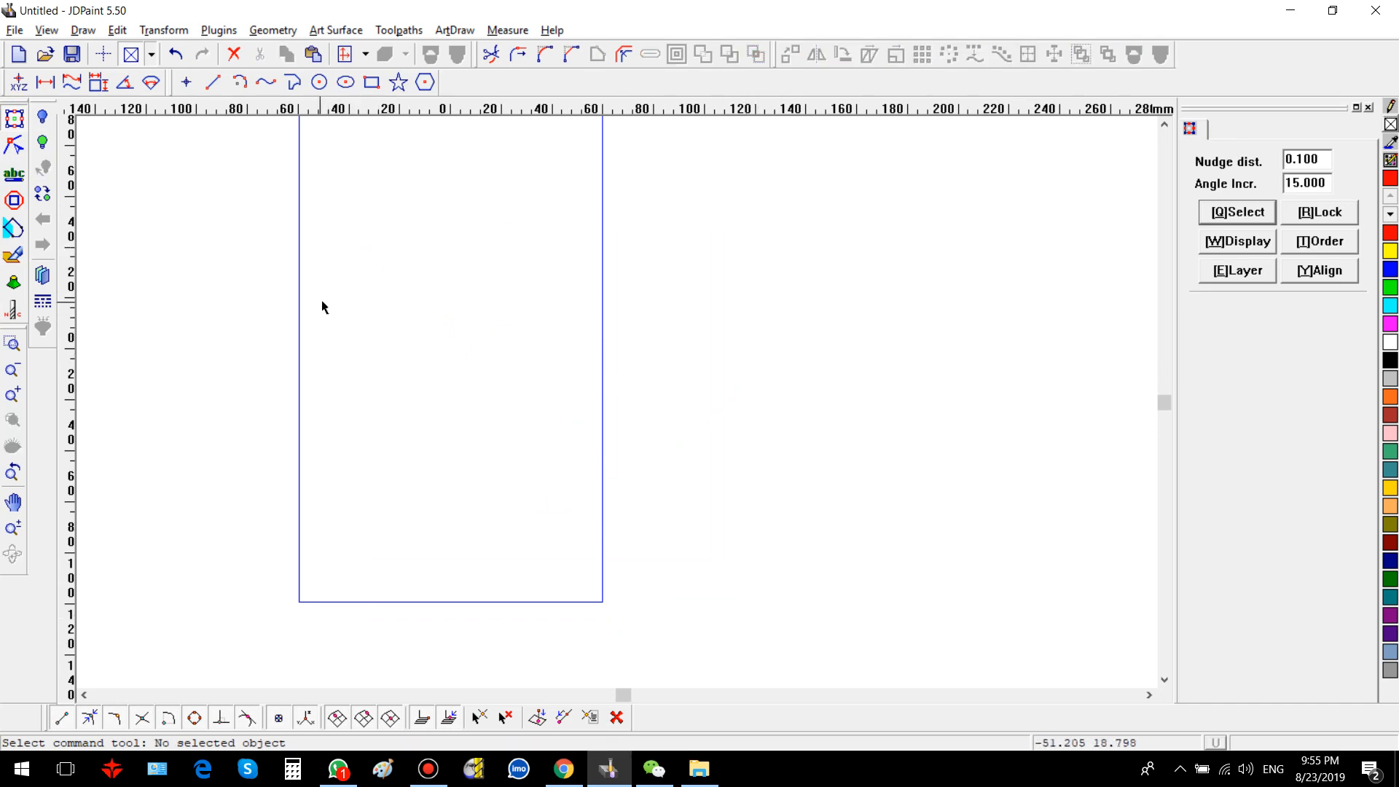
pyautogui.click(372, 83)
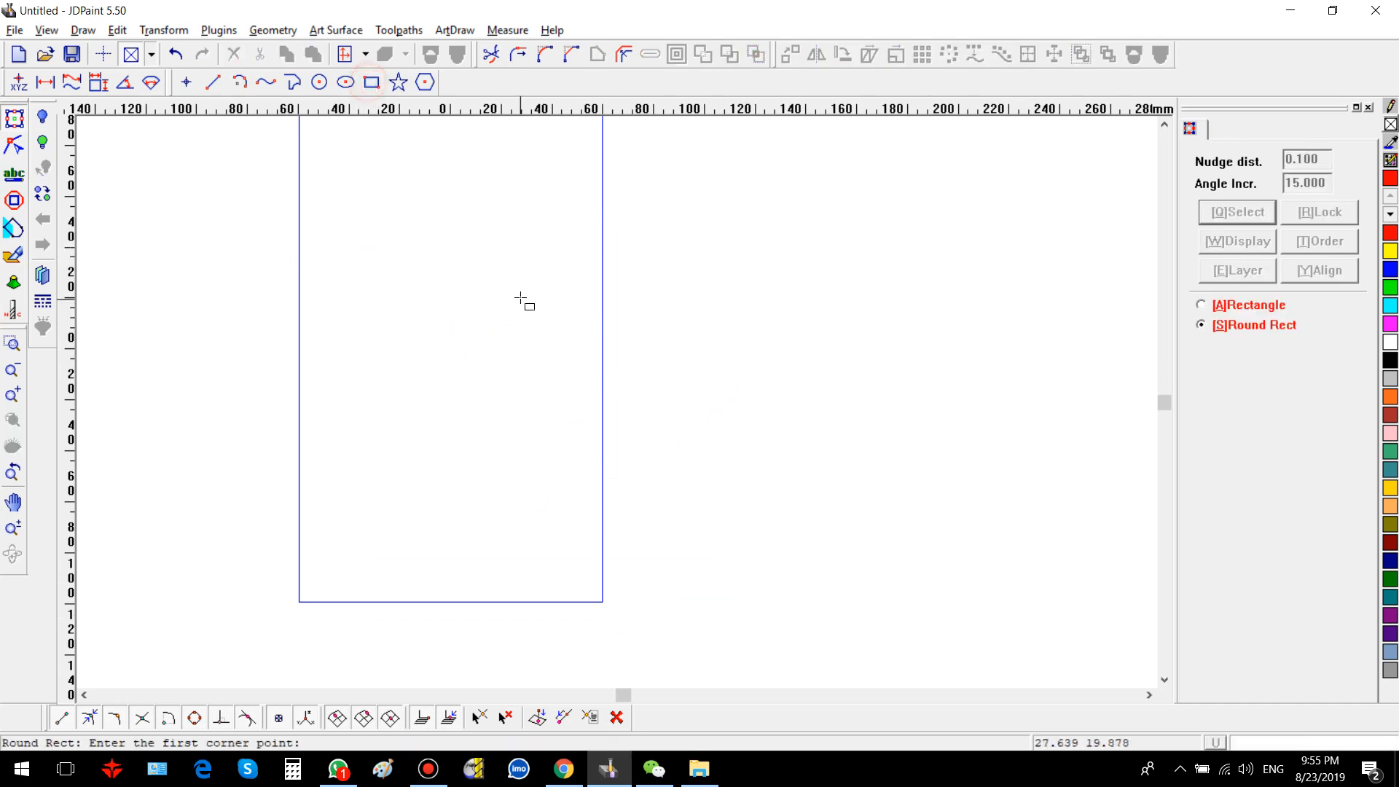
pyautogui.click(474, 256)
pyautogui.click(689, 412)
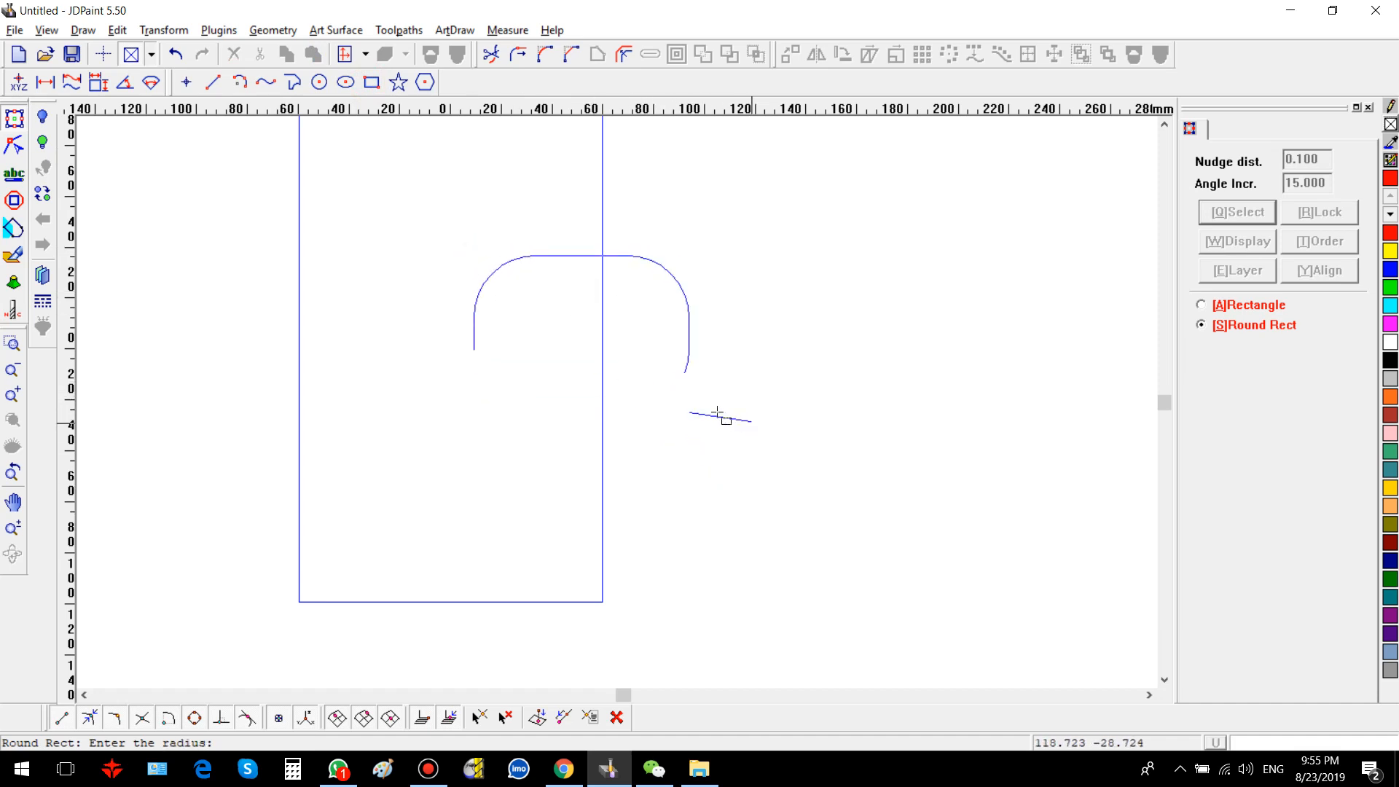
# Step: Draw a plain rectangle about 70 × 59 mm in the middle of the page
pyautogui.press('a')
pyautogui.click(406, 299)
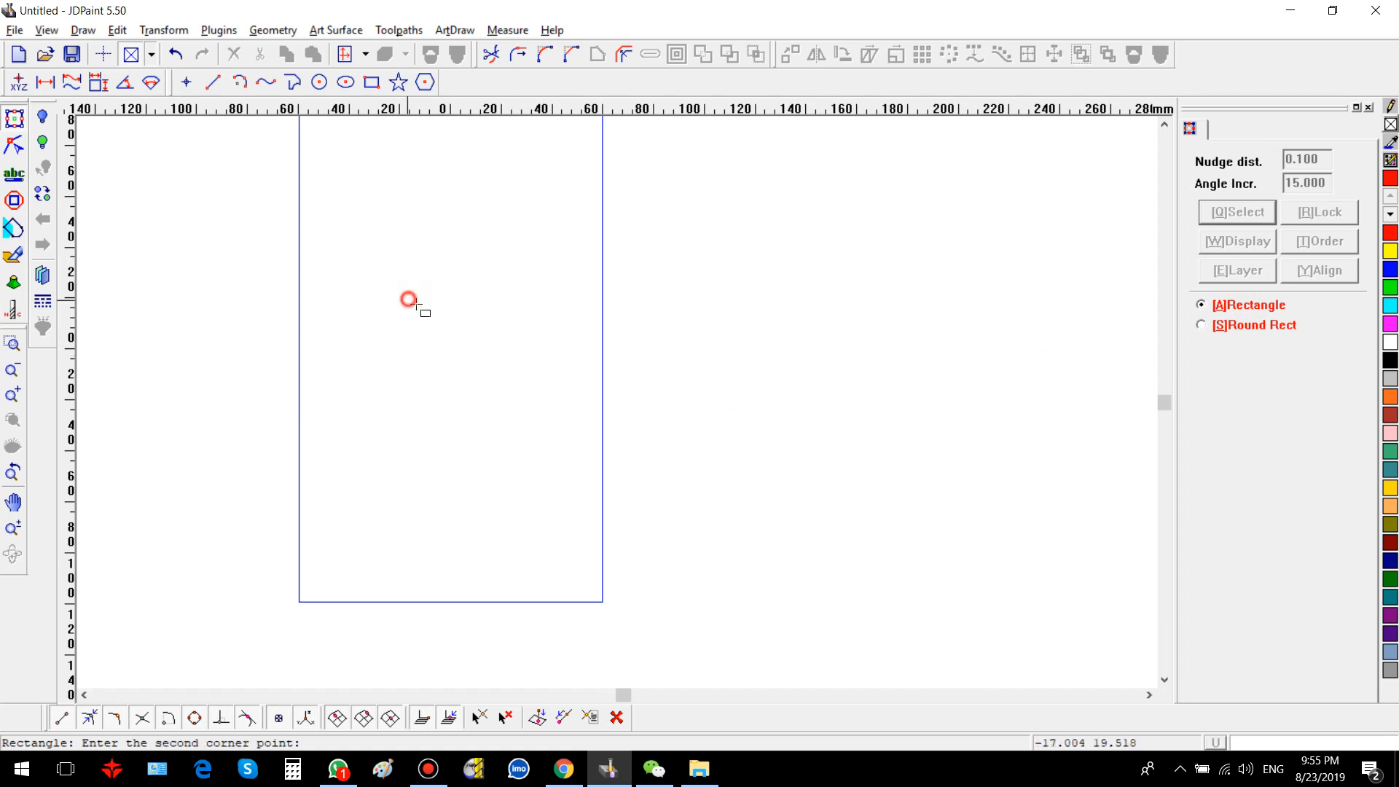
pyautogui.click(586, 449)
pyautogui.rightClick(688, 396)
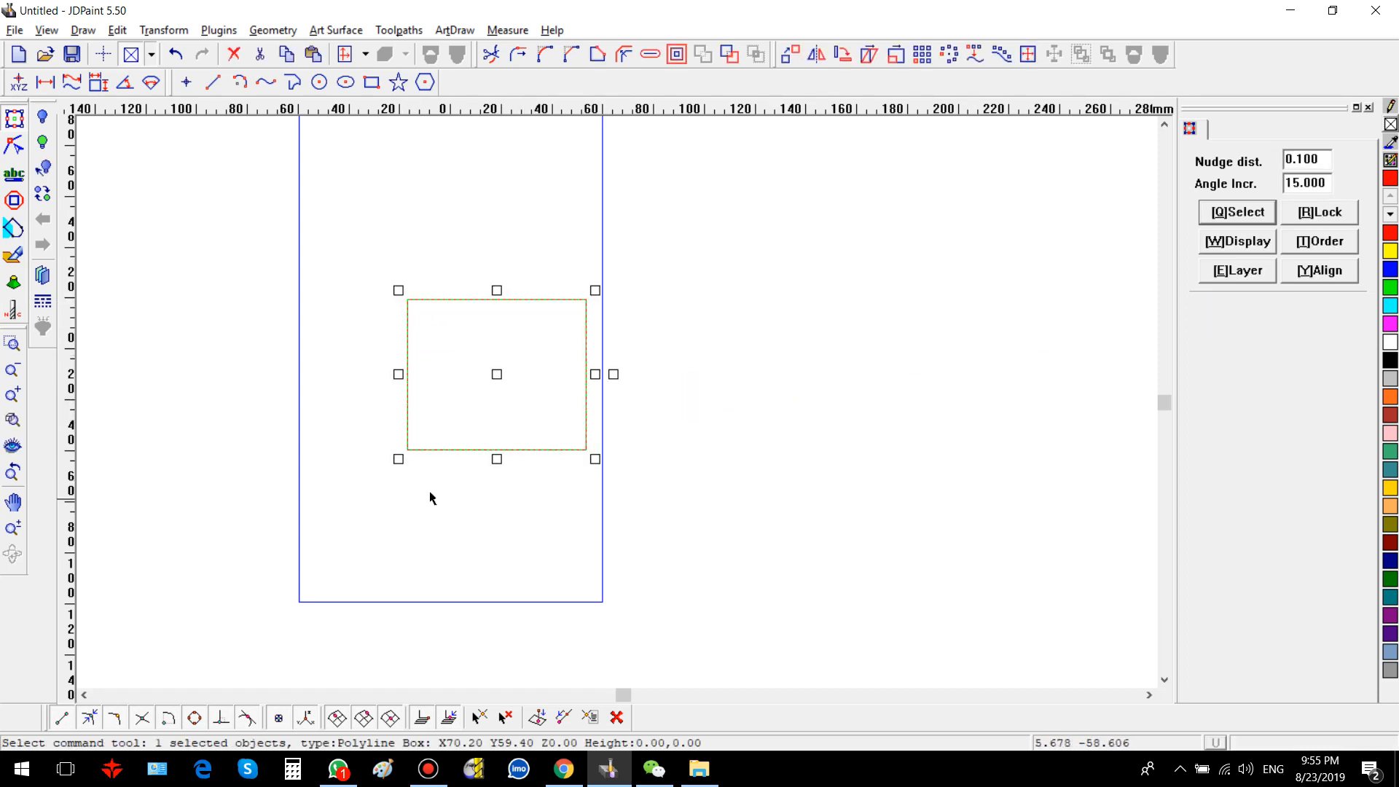
pyautogui.click(360, 452)
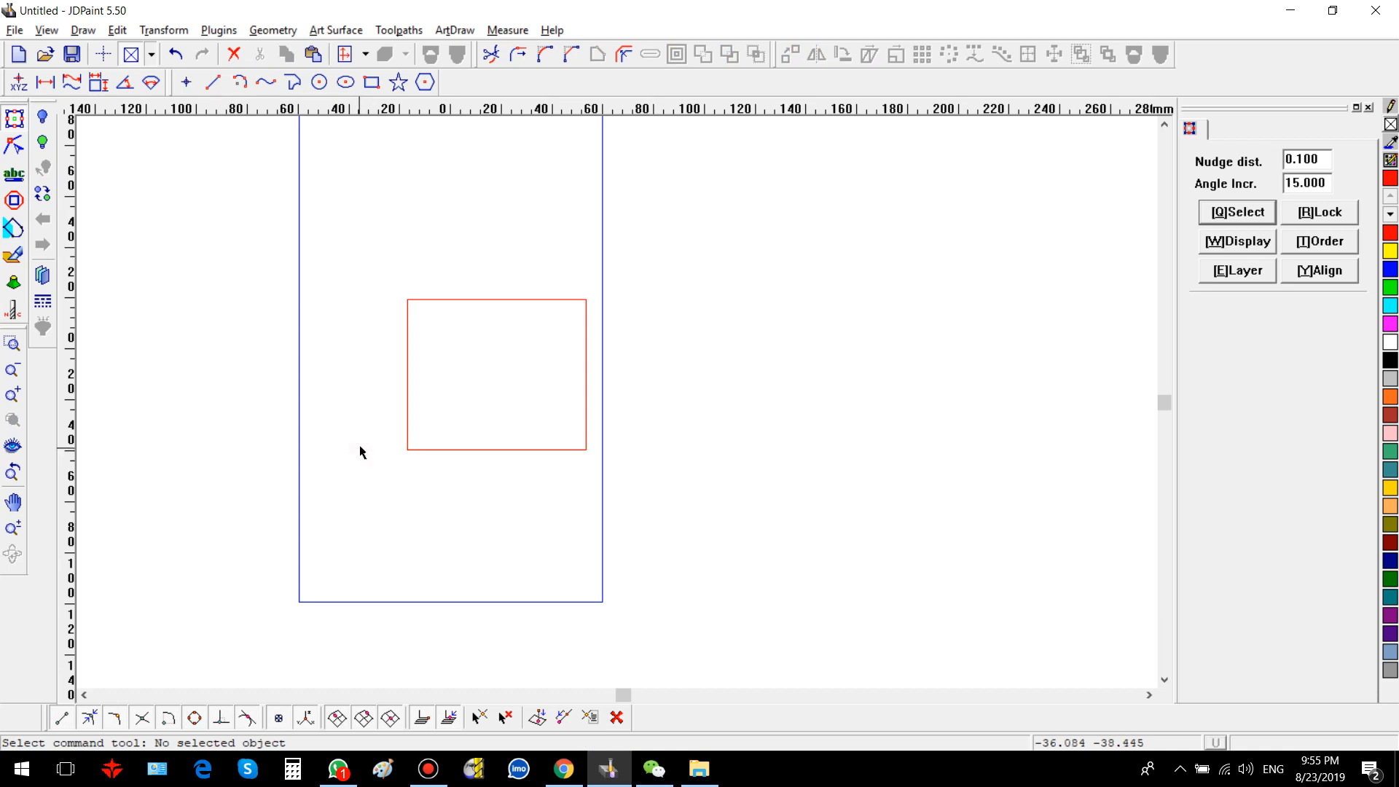
# Step: Draw an S-shaped open spline with eight points that crosses the rectangle several times
pyautogui.press('p')
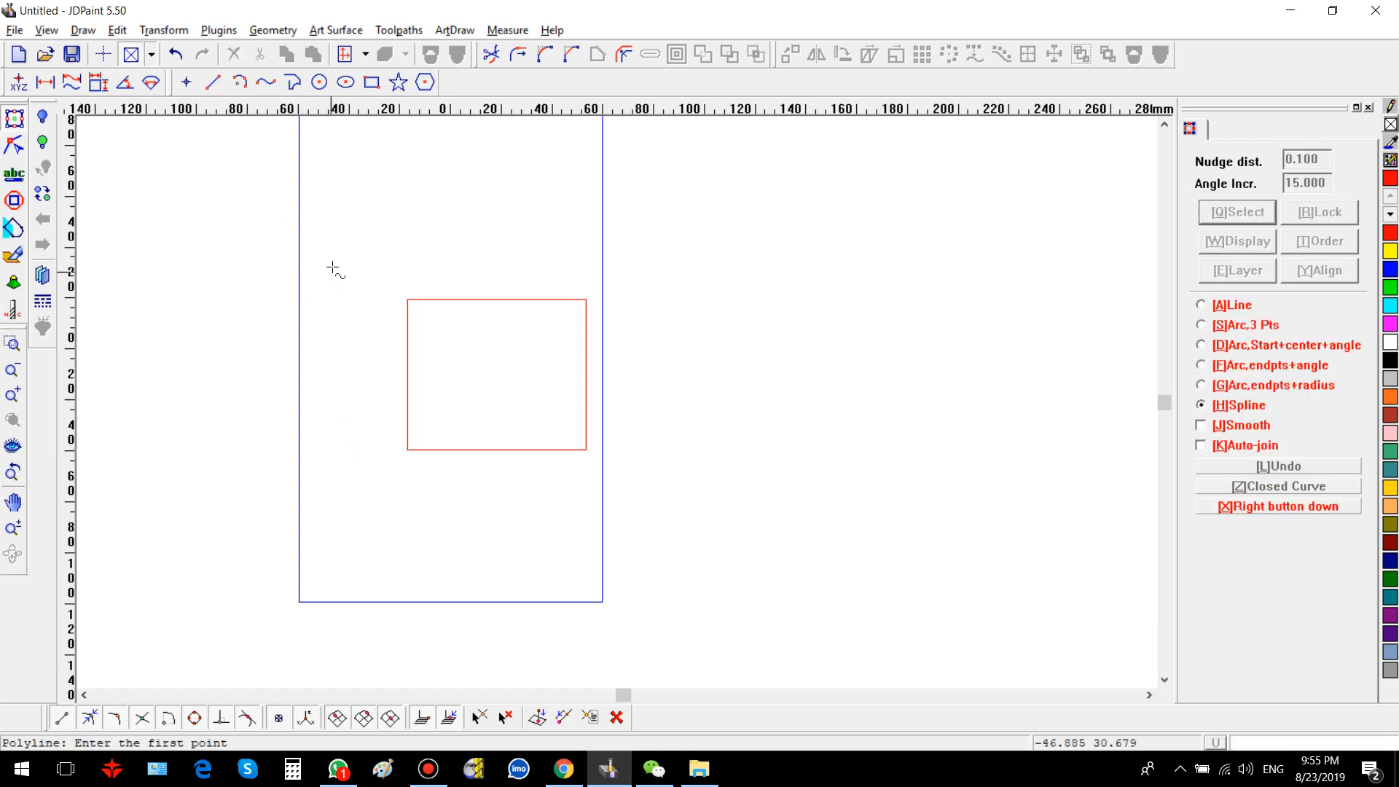
pyautogui.click(333, 267)
pyautogui.click(522, 244)
pyautogui.click(497, 368)
pyautogui.click(325, 373)
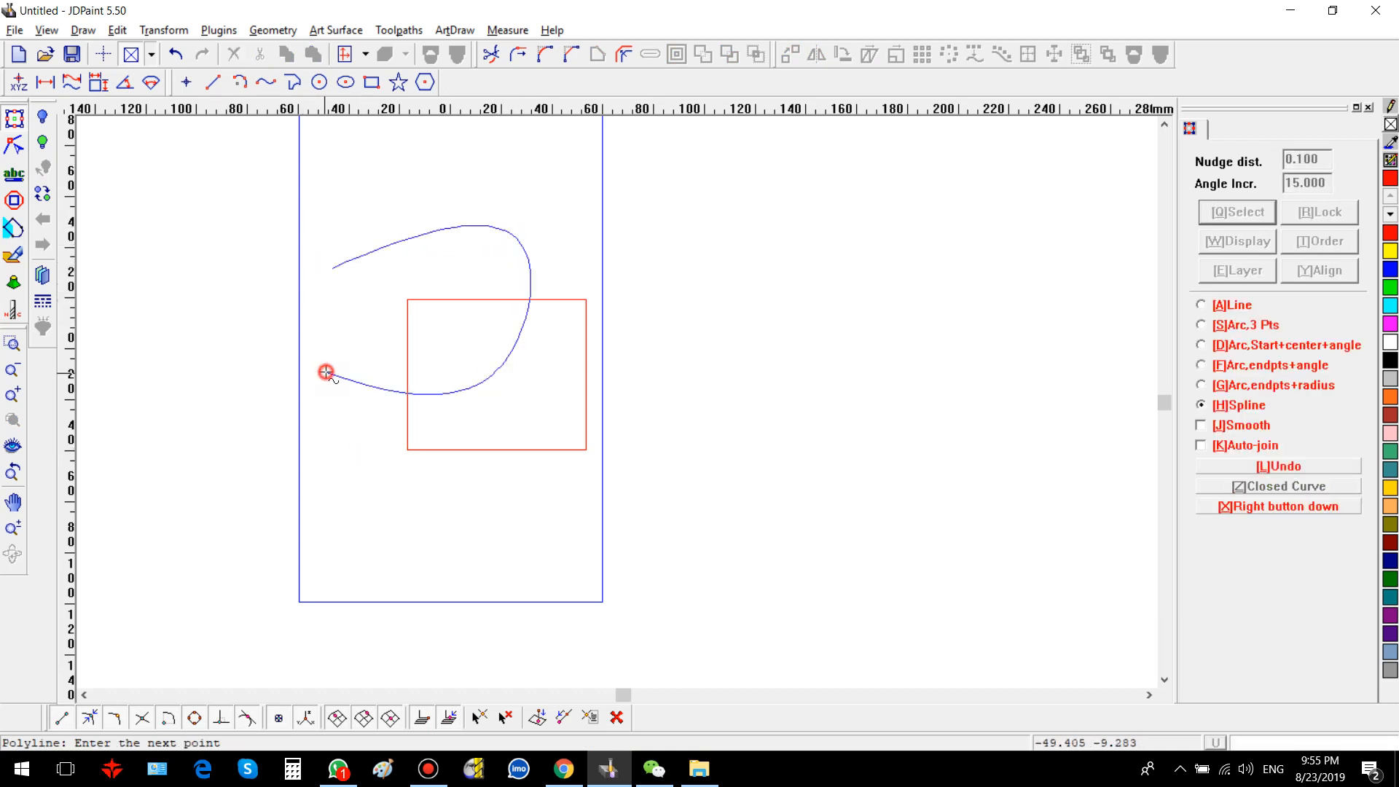
pyautogui.click(357, 485)
pyautogui.click(486, 431)
pyautogui.click(548, 377)
pyautogui.click(673, 373)
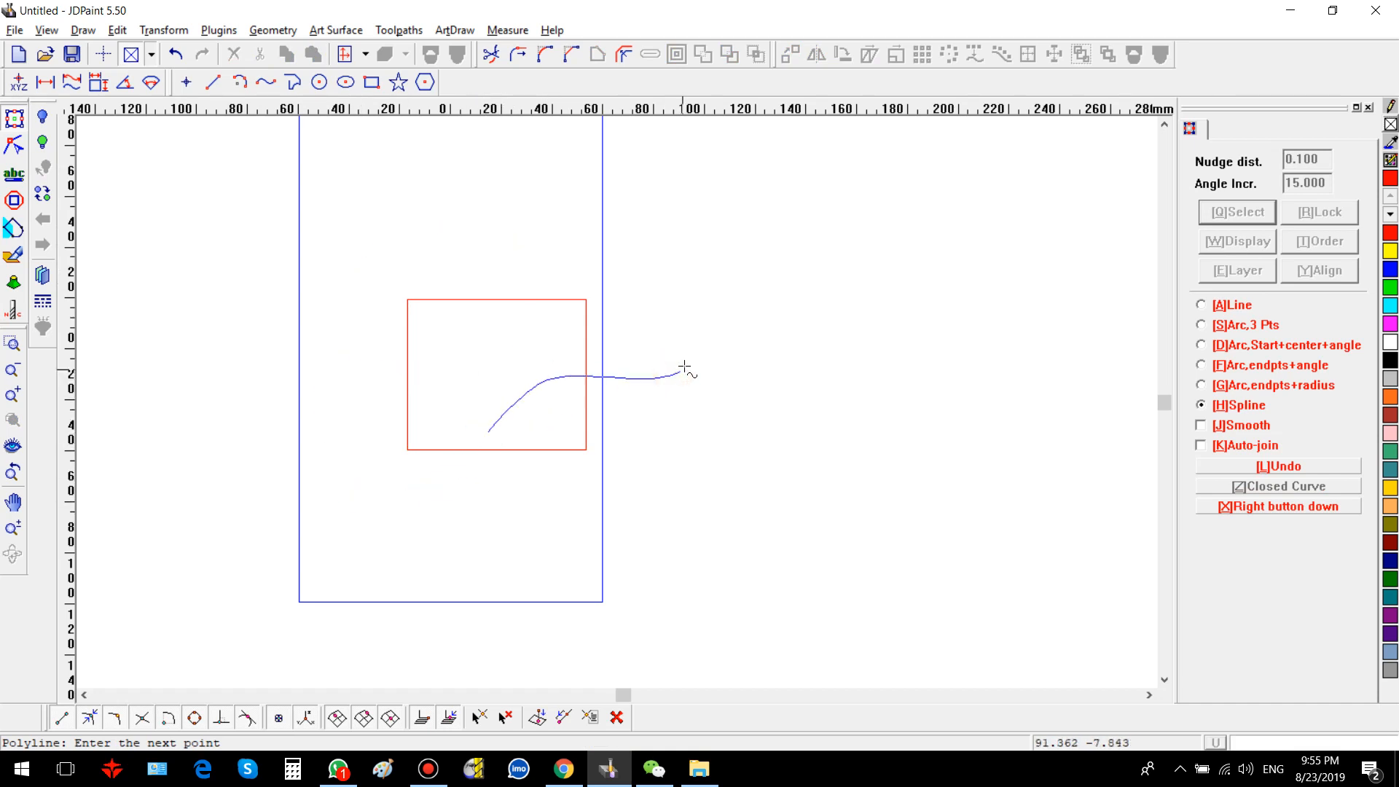
pyautogui.rightClick(695, 379)
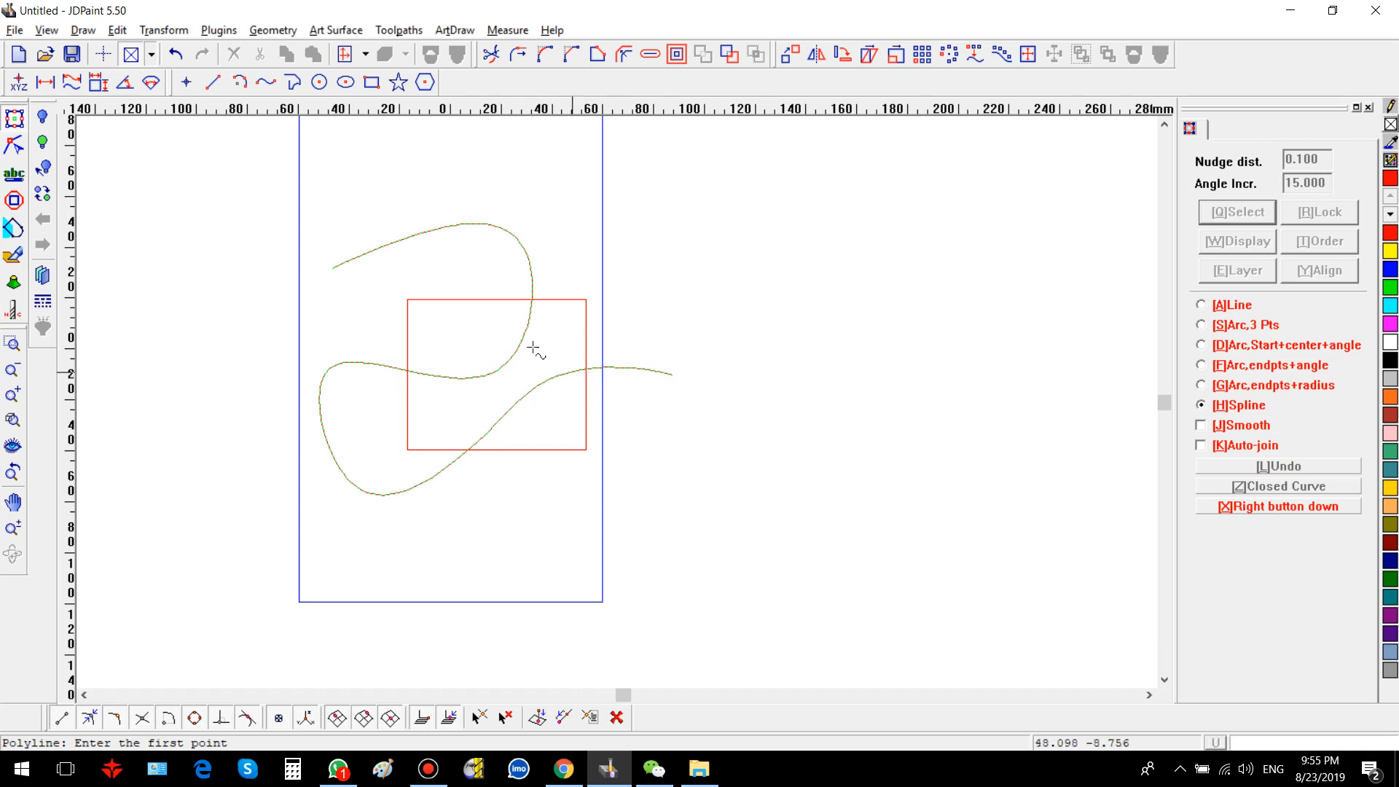
pyautogui.rightClick(497, 505)
# Step: Select all of the spline's nodes with the node edit tool and delete its overlap points
pyautogui.click(14, 146)
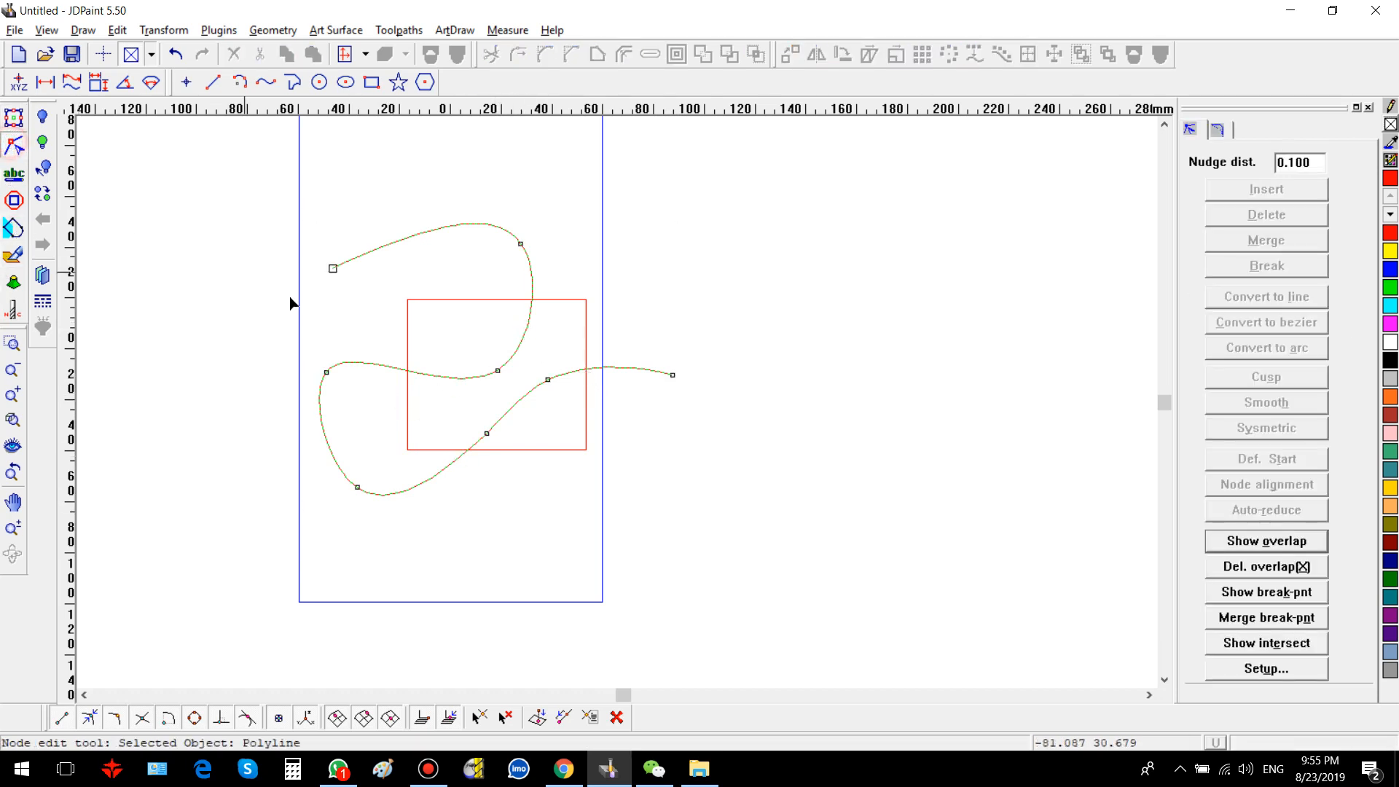
pyautogui.moveTo(211, 182); pyautogui.dragTo(711, 562)
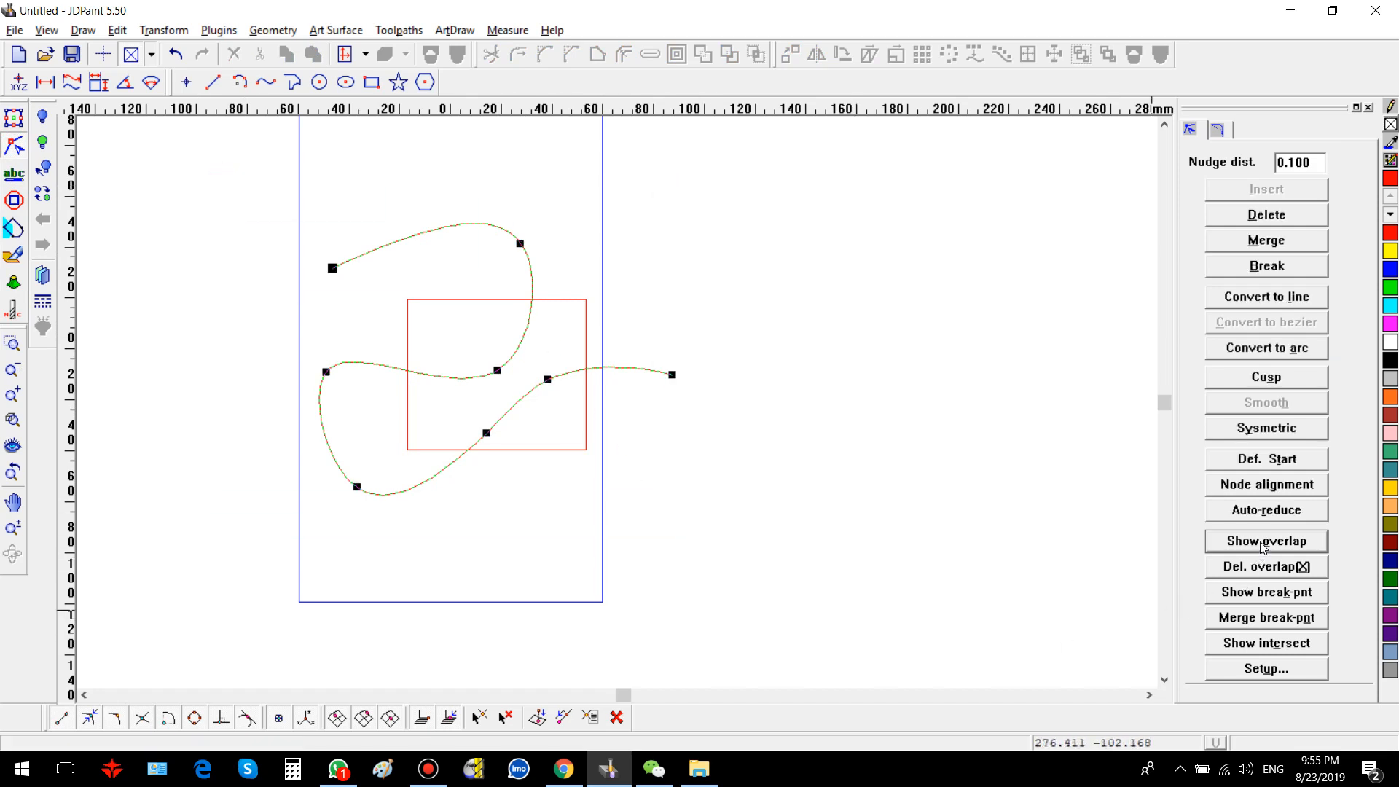
pyautogui.click(1250, 568)
pyautogui.click(790, 422)
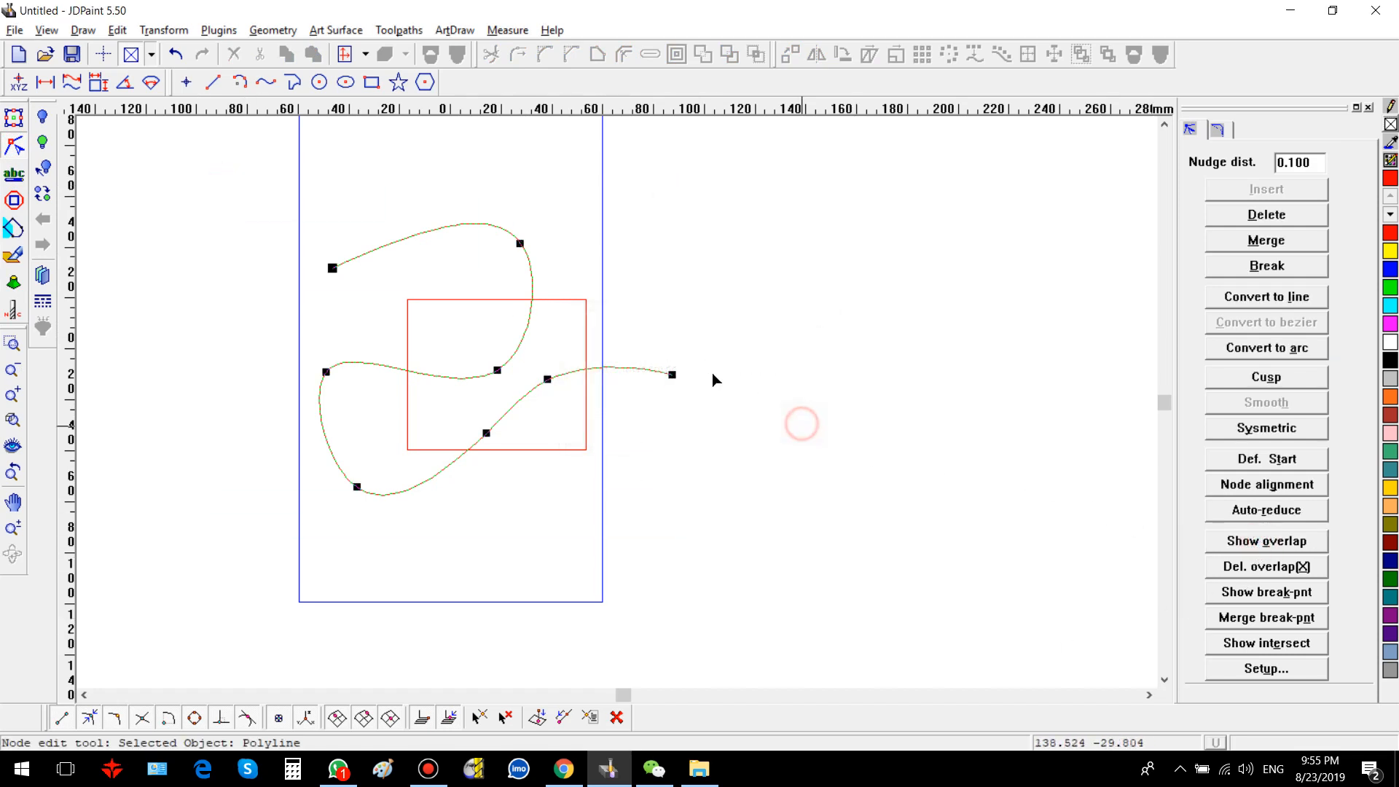
# Step: Select the rectangle in node editing and show its overlap points
pyautogui.click(546, 300)
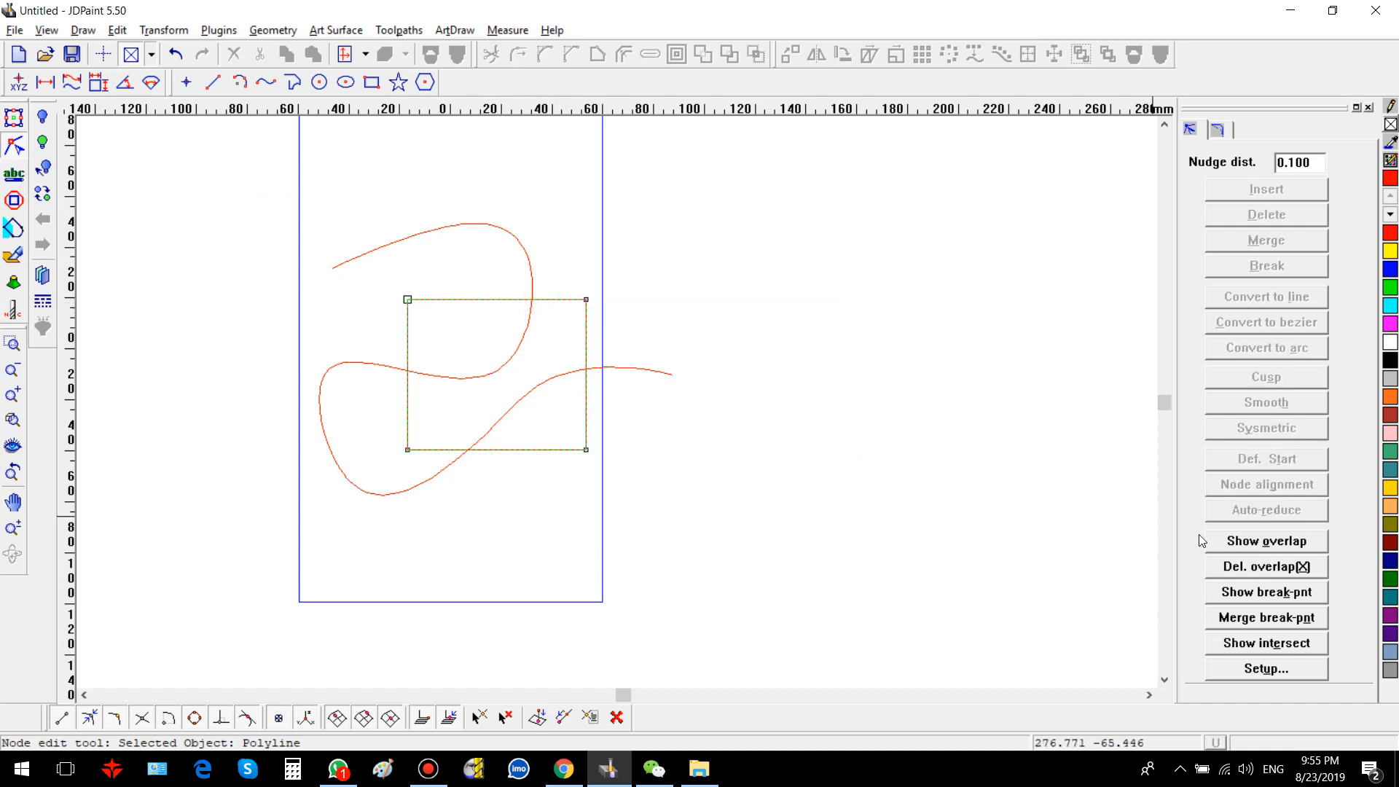
pyautogui.click(1251, 543)
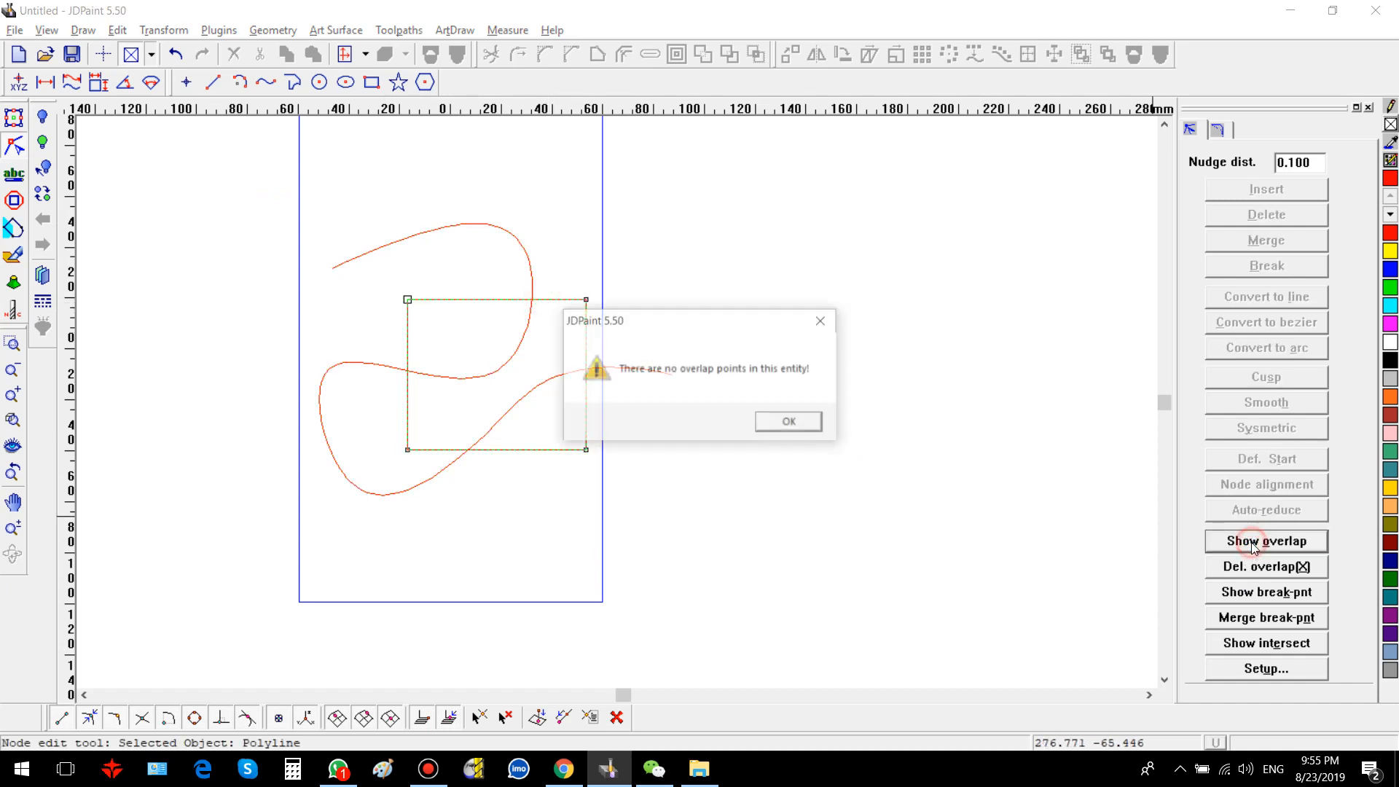
pyautogui.click(805, 422)
pyautogui.rightClick(733, 415)
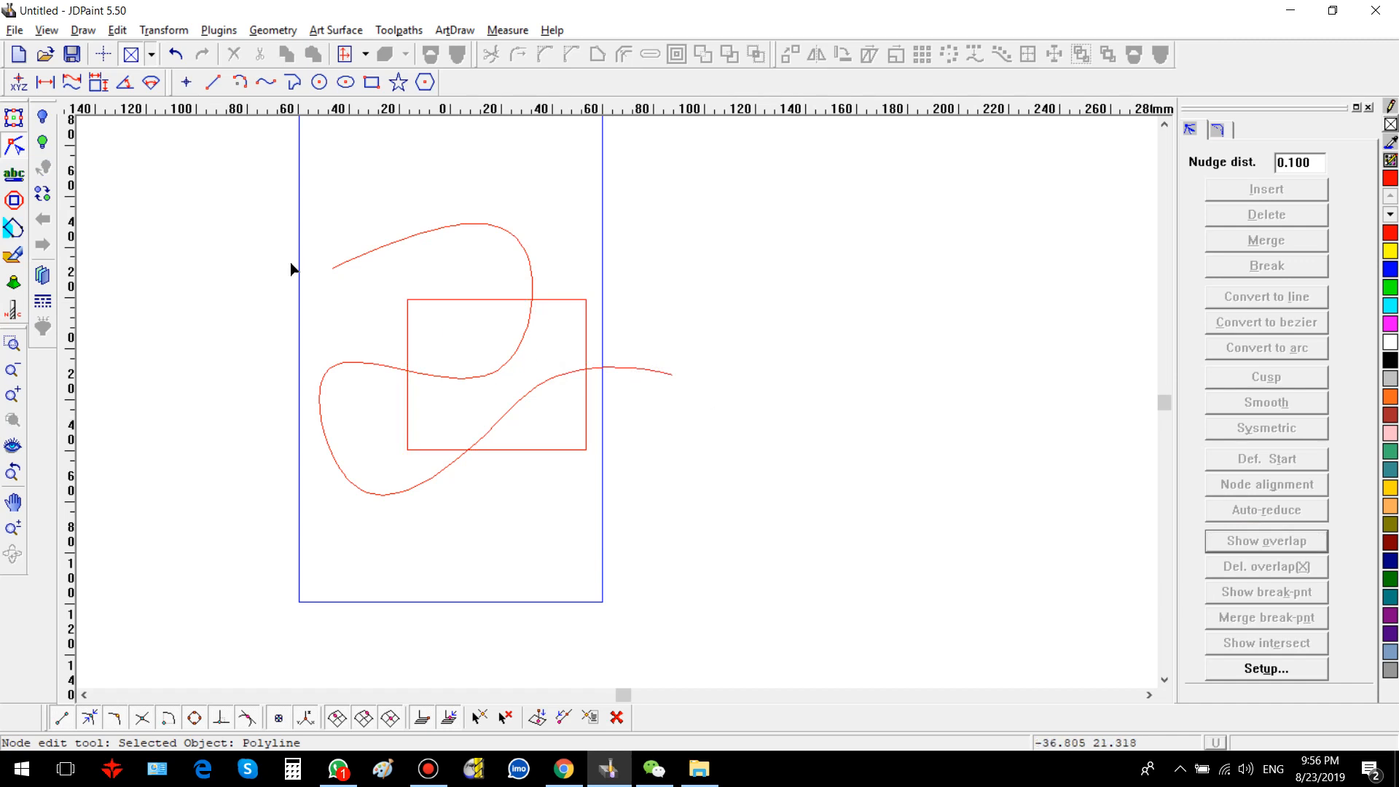
# Step: Select the spline and the rectangle together and combine them into one object
pyautogui.moveTo(270, 176); pyautogui.dragTo(734, 516)
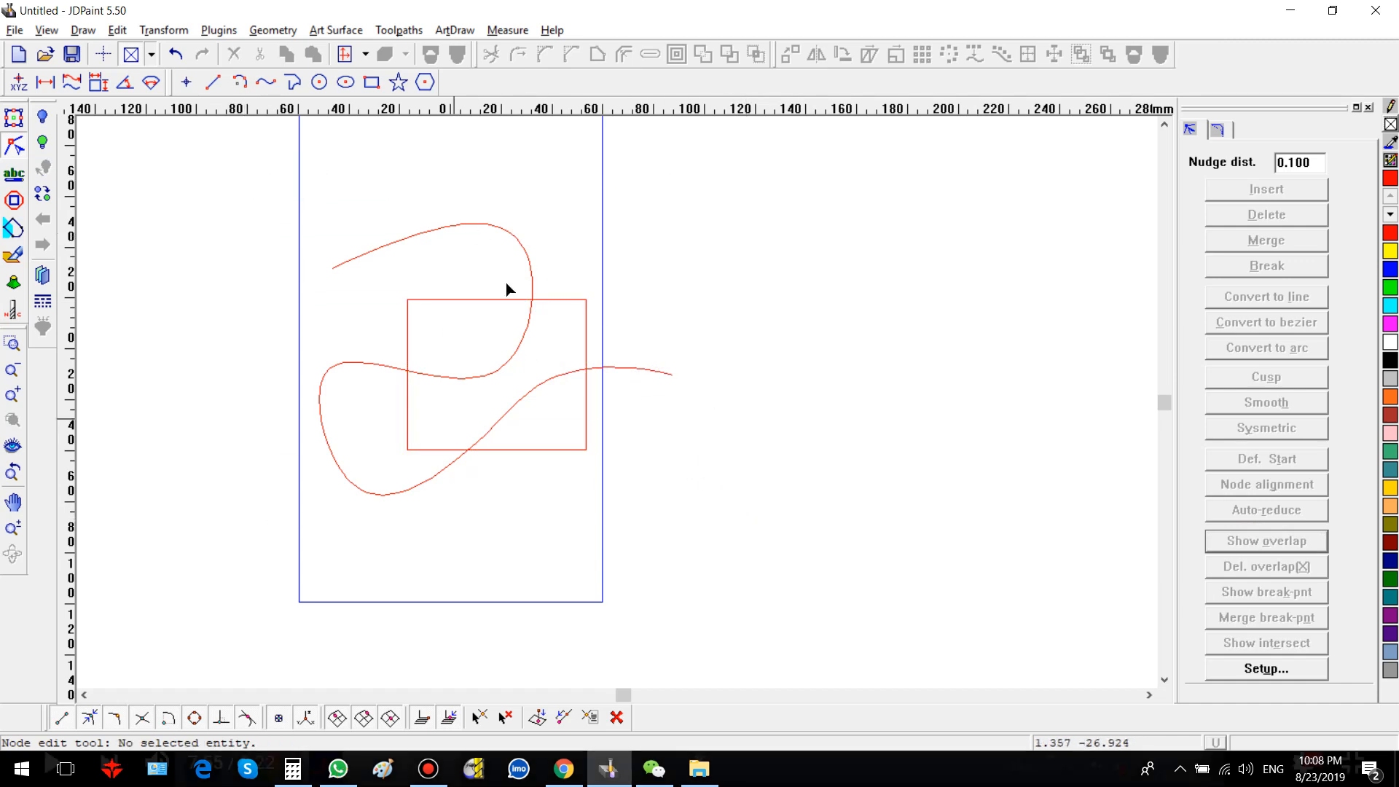
pyautogui.moveTo(306, 188); pyautogui.dragTo(713, 533)
pyautogui.click(13, 118)
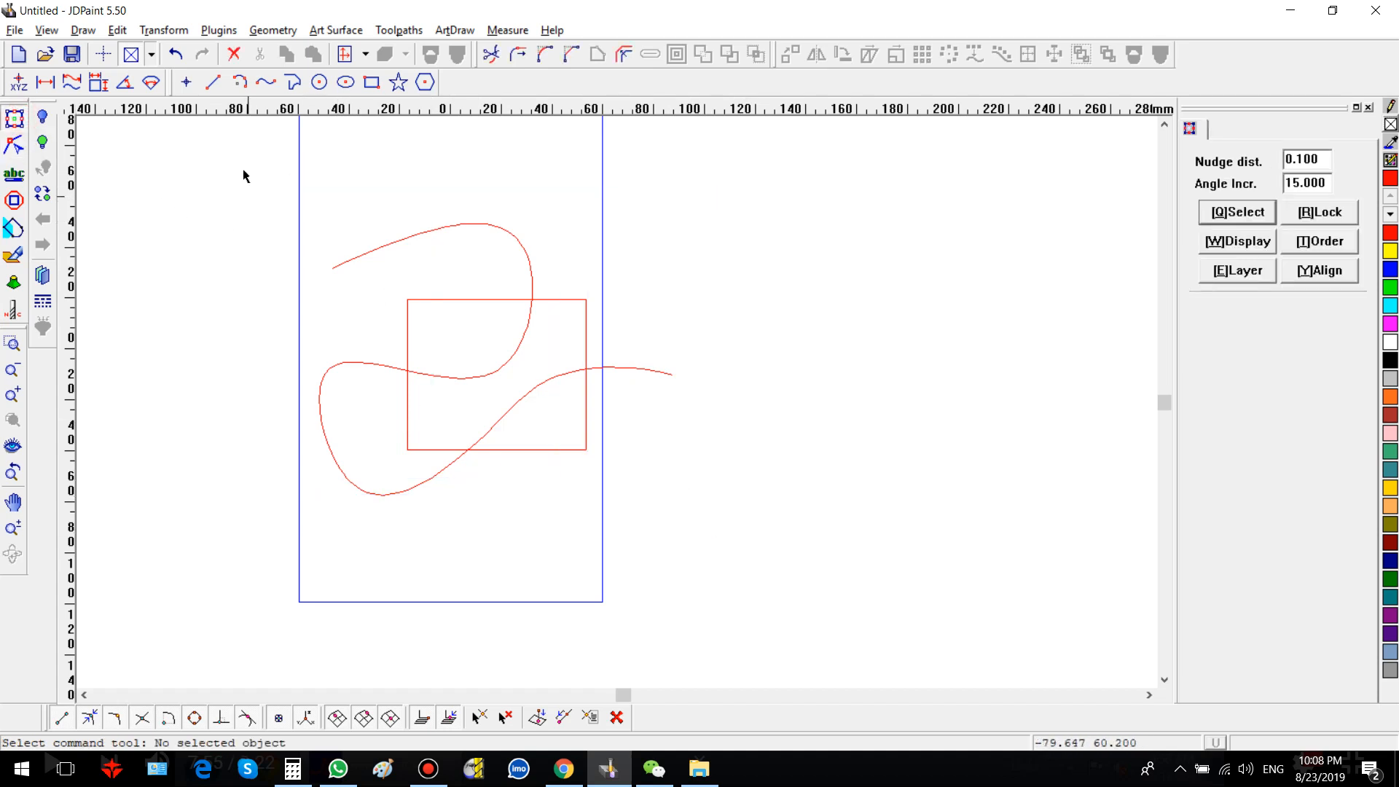
pyautogui.moveTo(243, 169); pyautogui.dragTo(758, 596)
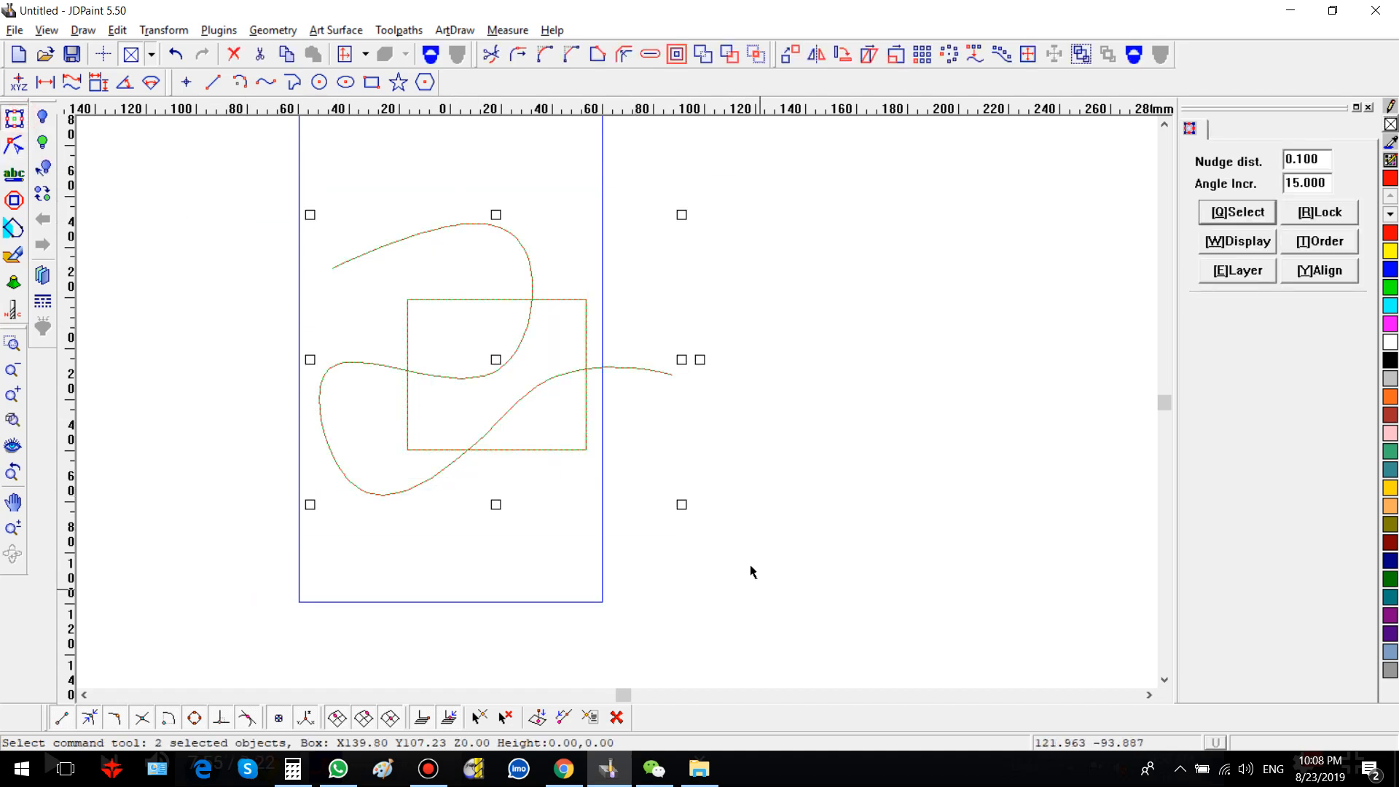
pyautogui.click(431, 53)
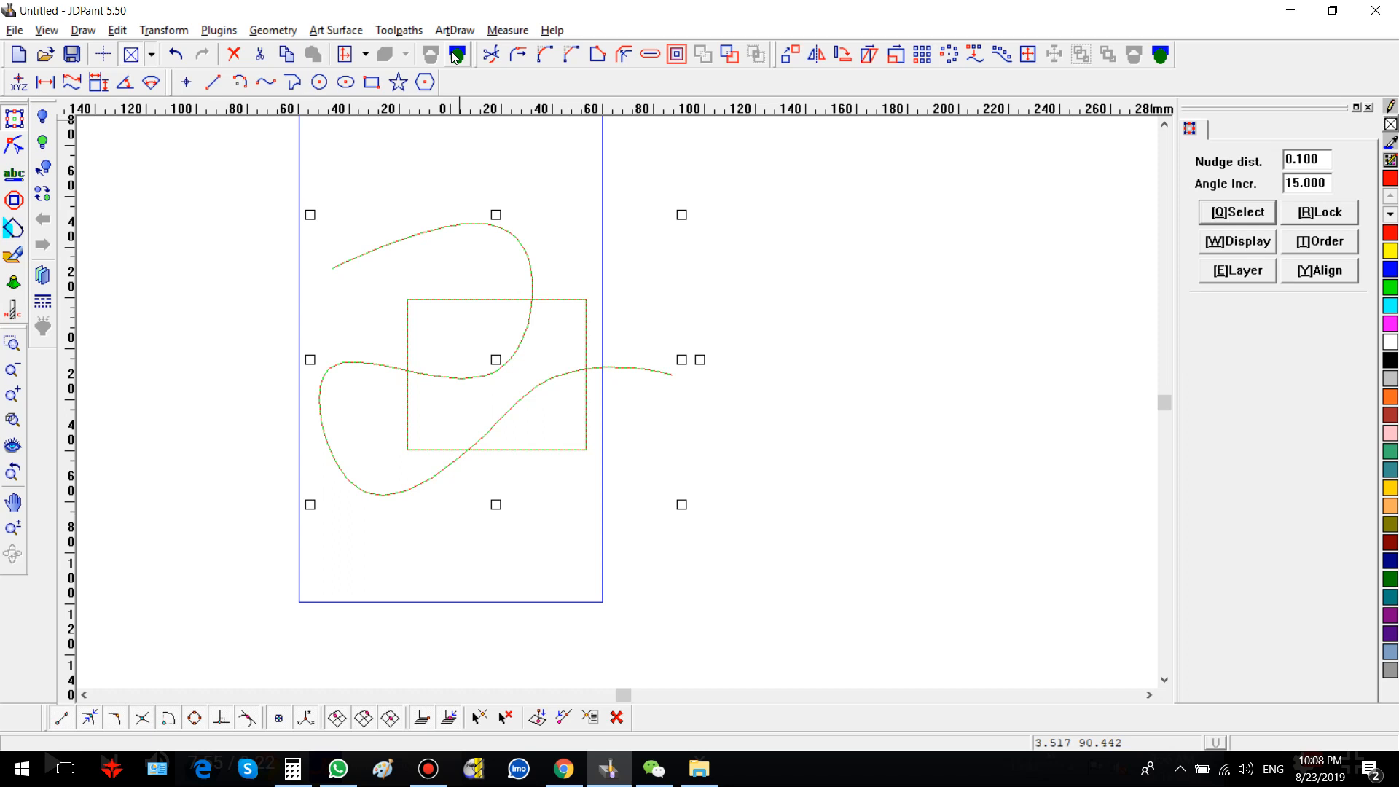
pyautogui.click(852, 309)
pyautogui.click(521, 296)
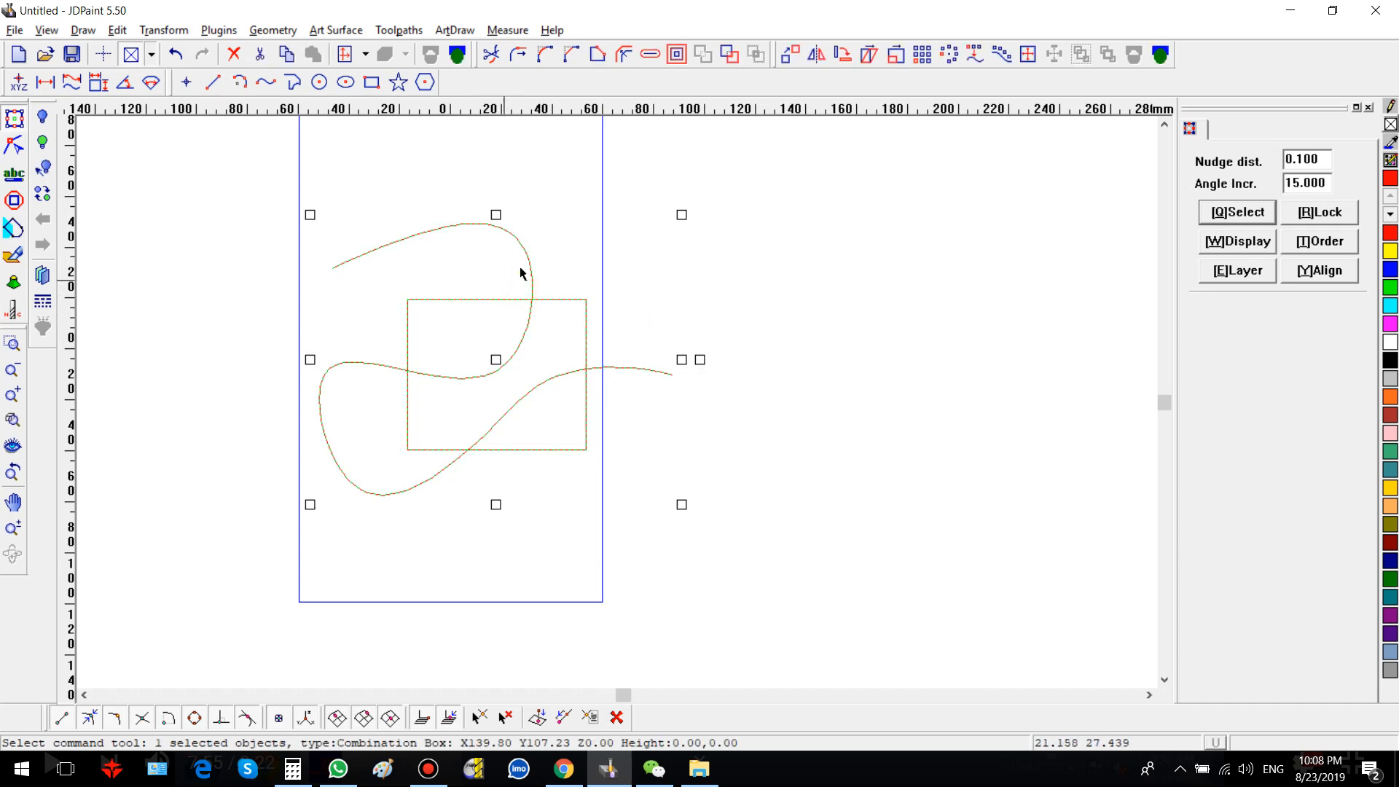
pyautogui.click(802, 303)
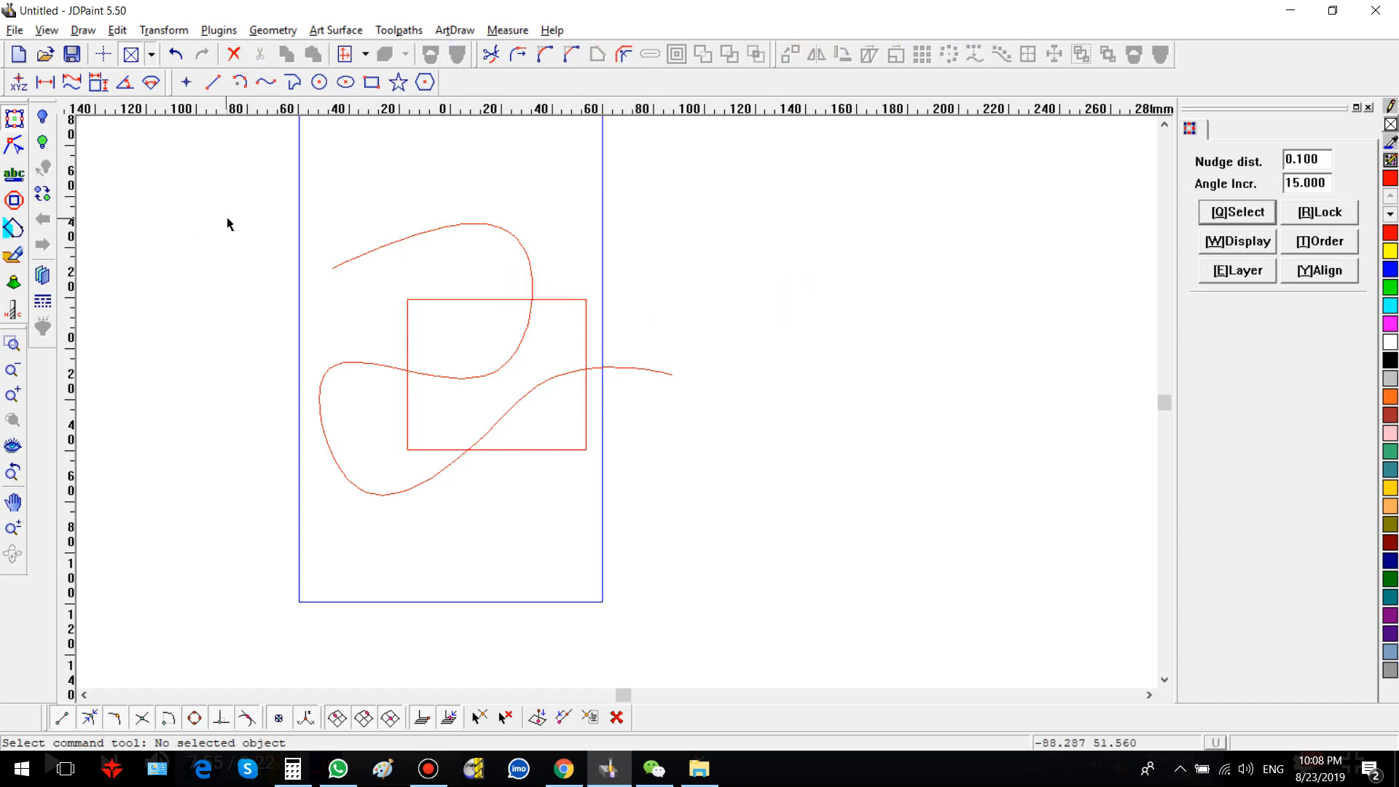
# Step: Draw two crossing straight lines to the right of the page
pyautogui.press('p')
pyautogui.click(729, 265)
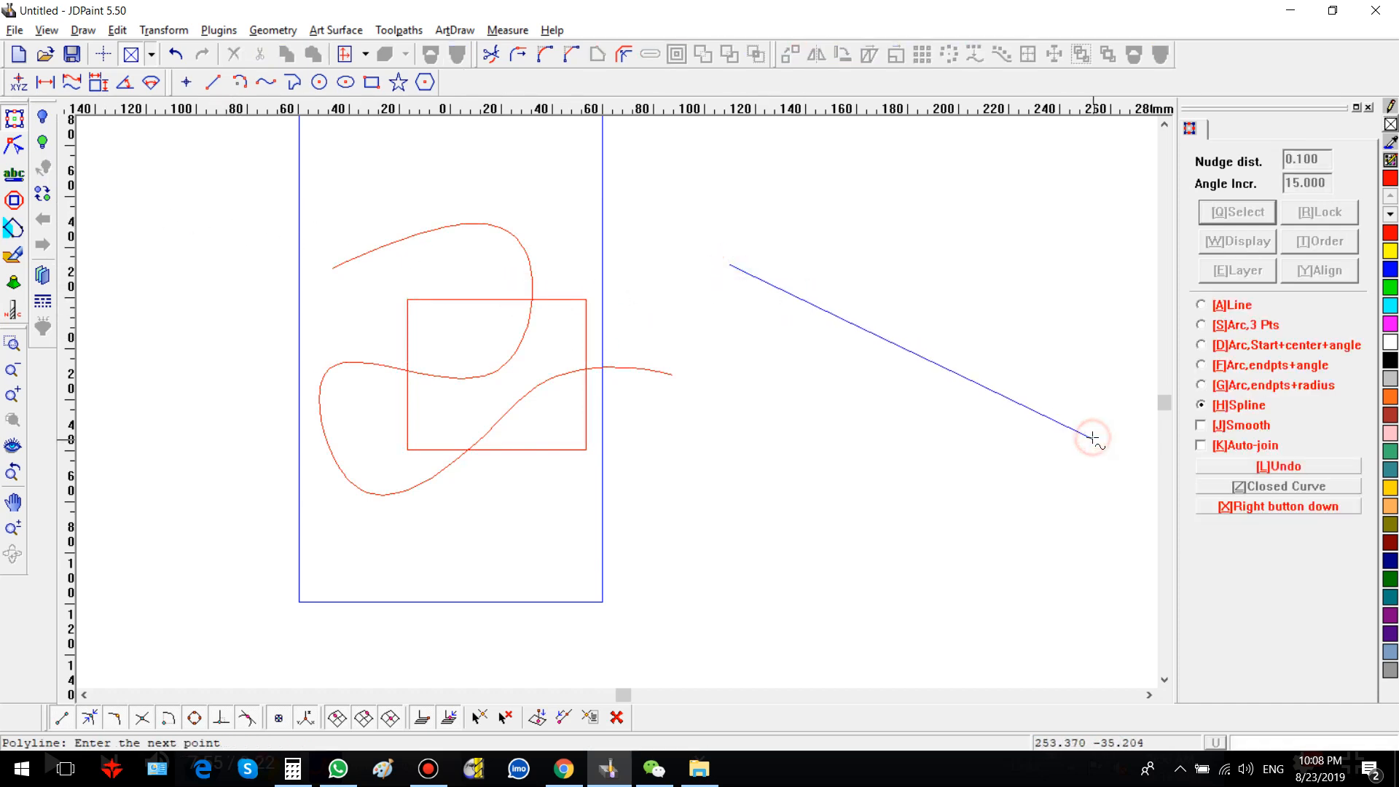
pyautogui.click(1092, 438)
pyautogui.rightClick(1062, 269)
pyautogui.click(1057, 222)
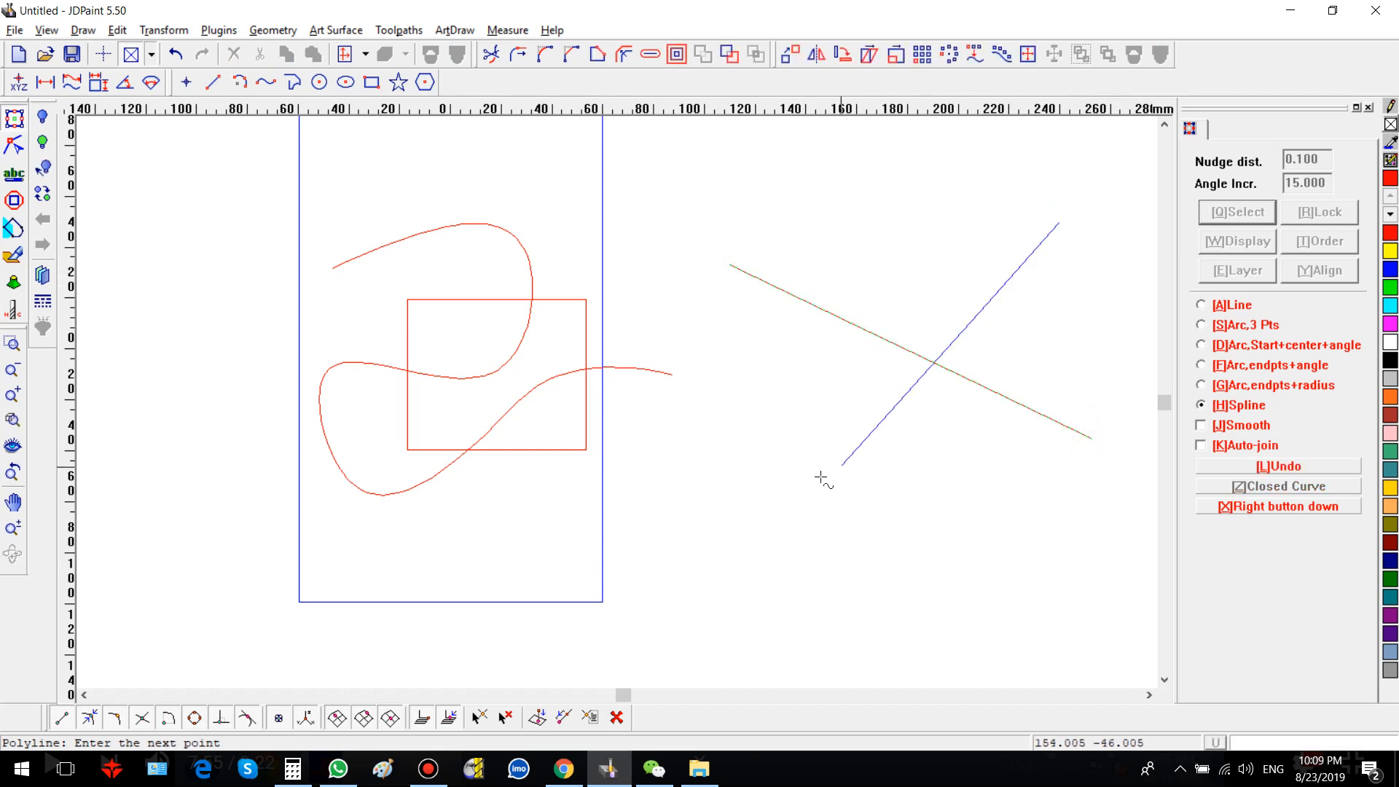
pyautogui.rightClick(792, 492)
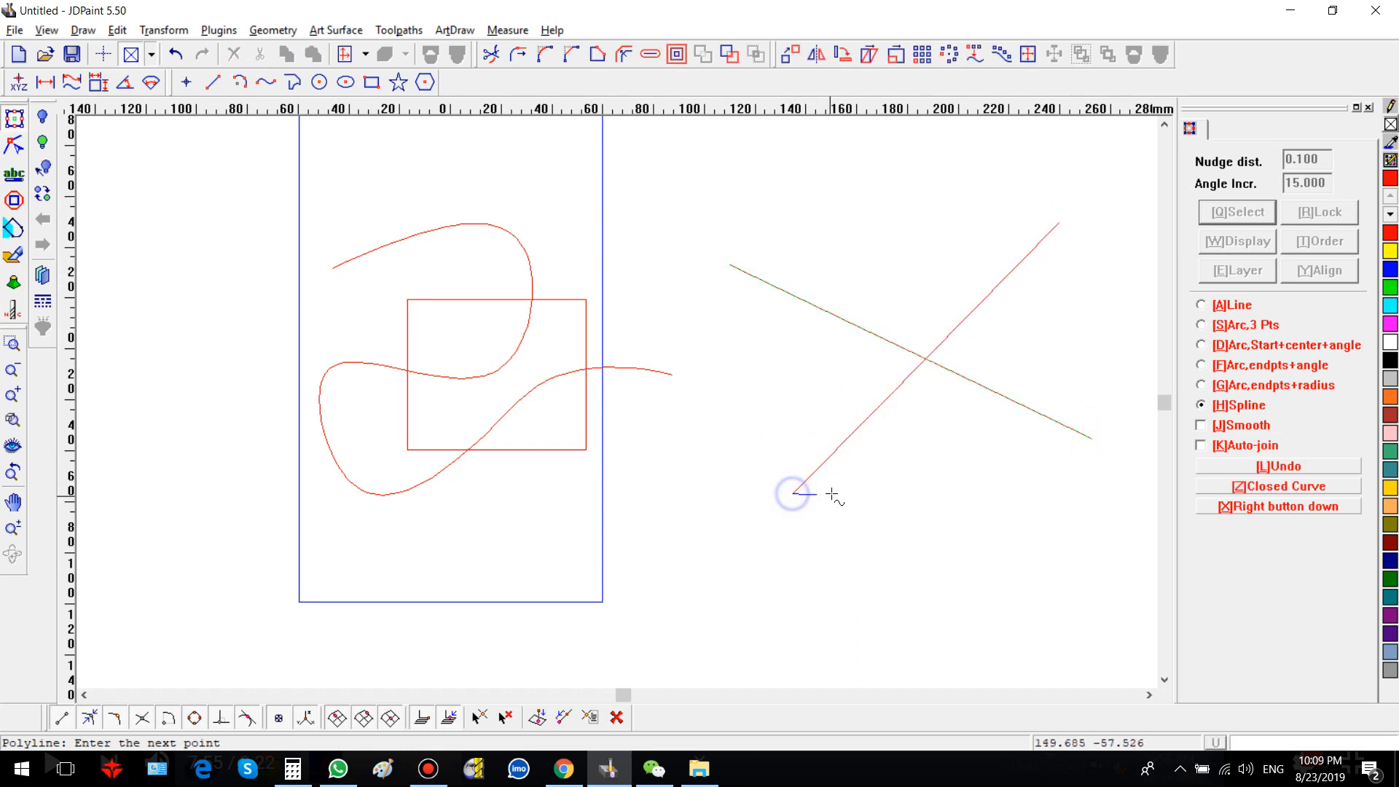
pyautogui.rightClick(679, 177)
# Step: Select both crossing lines and combine them into one object
pyautogui.moveTo(682, 169); pyautogui.dragTo(1139, 641)
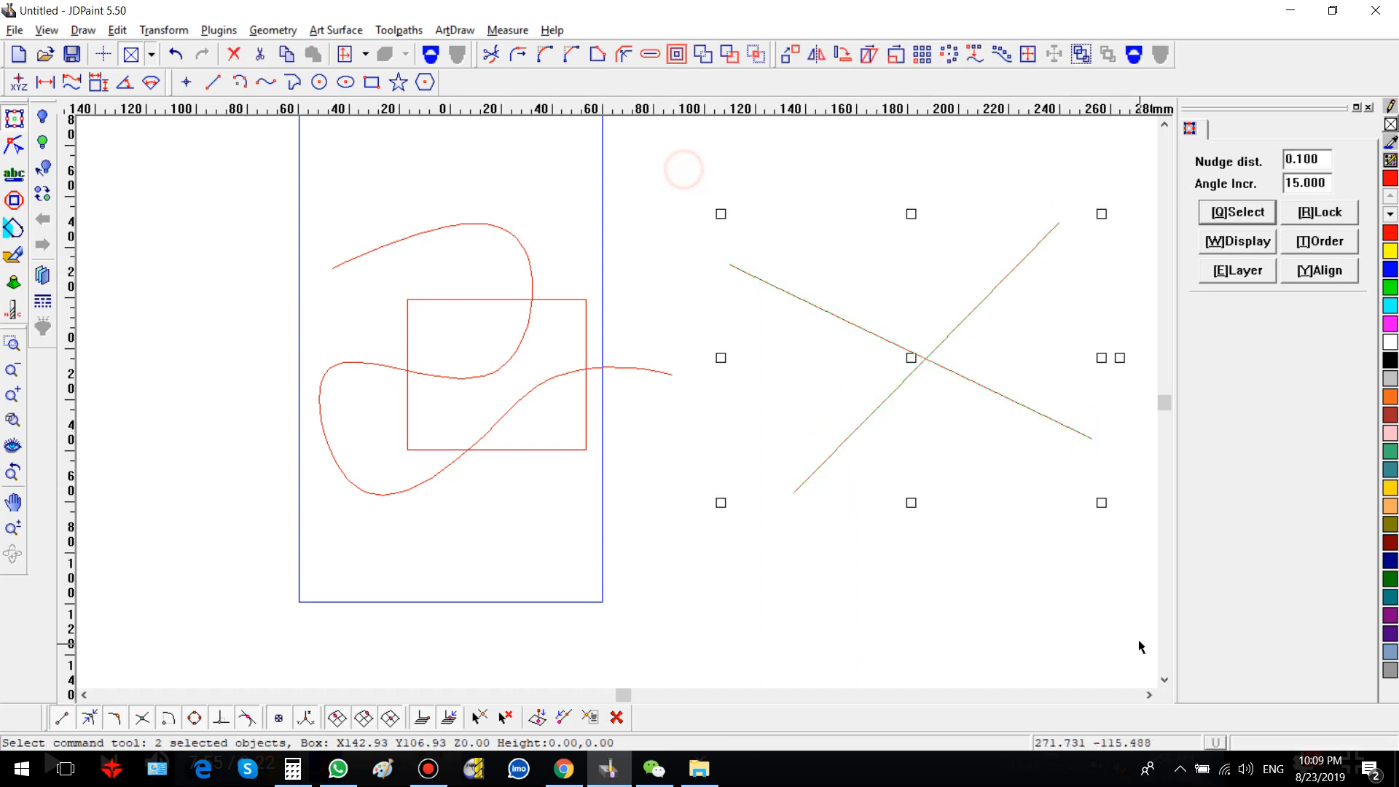
pyautogui.click(436, 51)
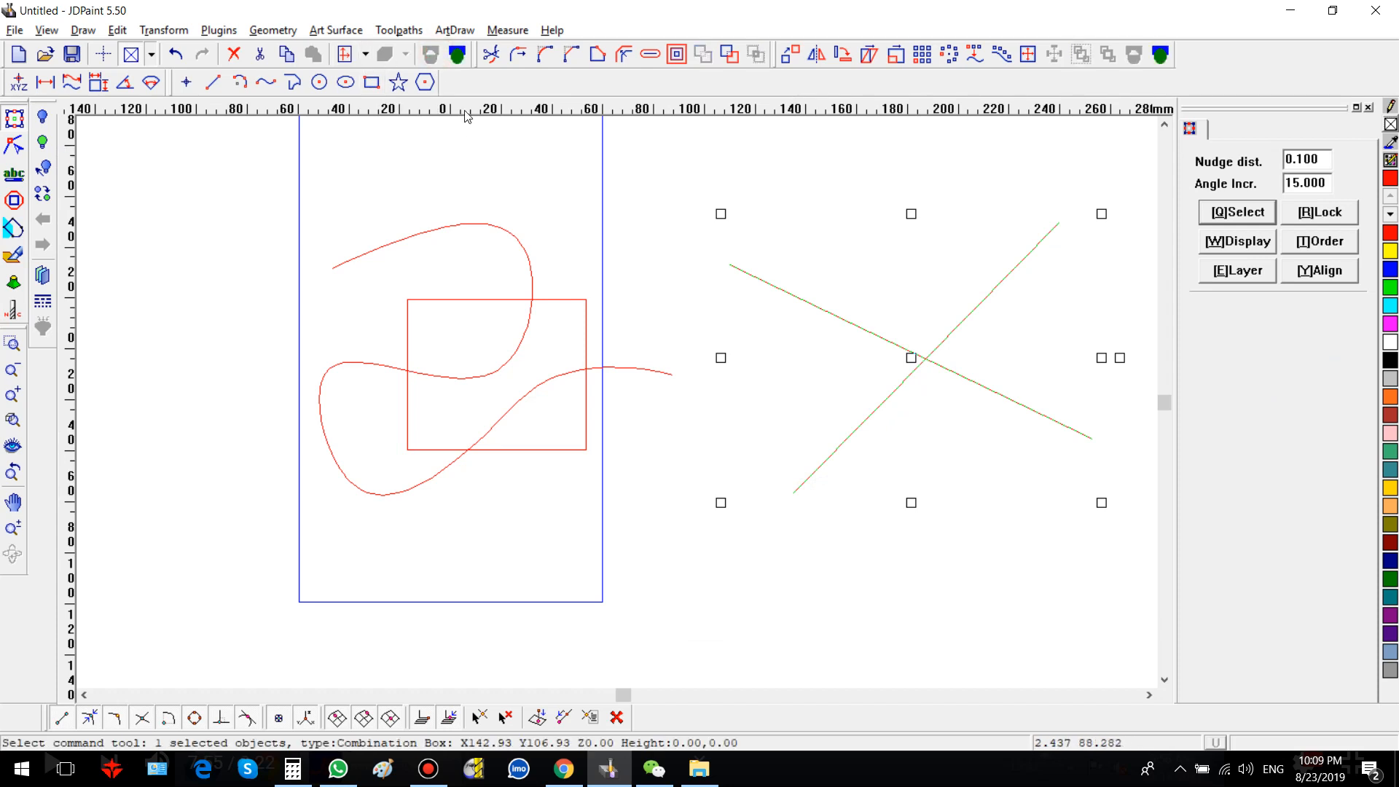
pyautogui.click(516, 173)
# Step: Open the spline-and-rectangle combination in node editing and show its intersection points
pyautogui.moveTo(299, 197); pyautogui.dragTo(652, 510)
pyautogui.click(14, 146)
pyautogui.moveTo(302, 157); pyautogui.dragTo(610, 500)
pyautogui.click(519, 448)
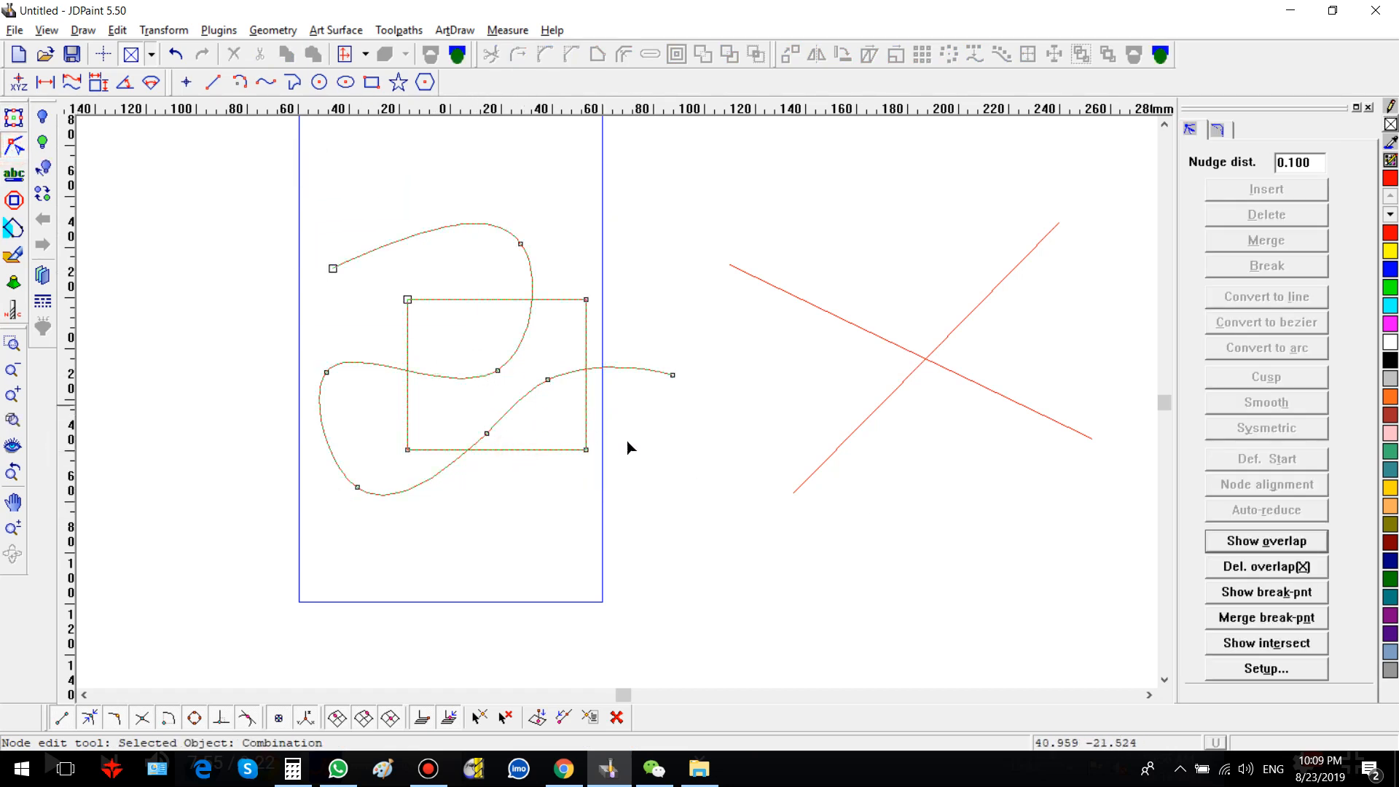
pyautogui.click(1256, 649)
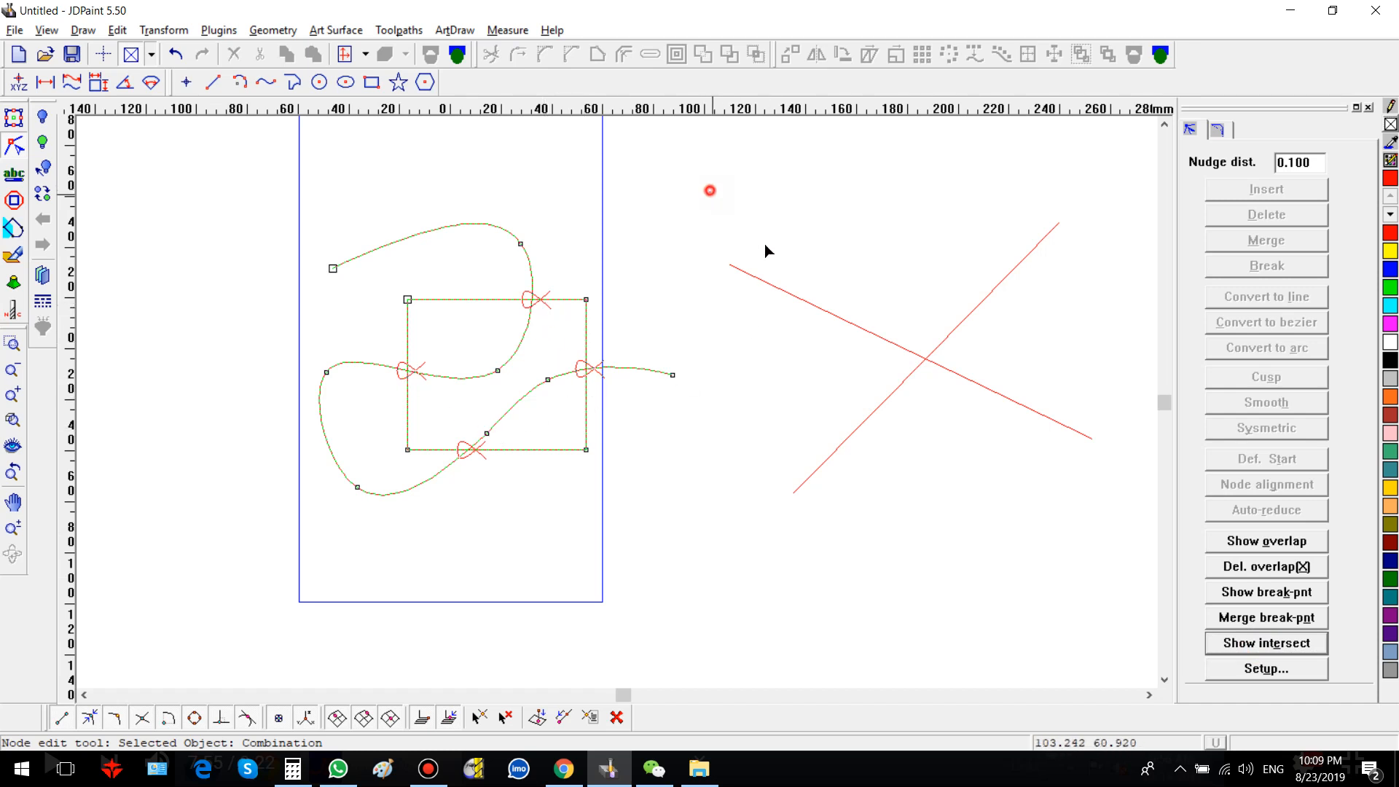
# Step: Show the intersection points and then the overlap points of the crossed-lines combination
pyautogui.click(979, 383)
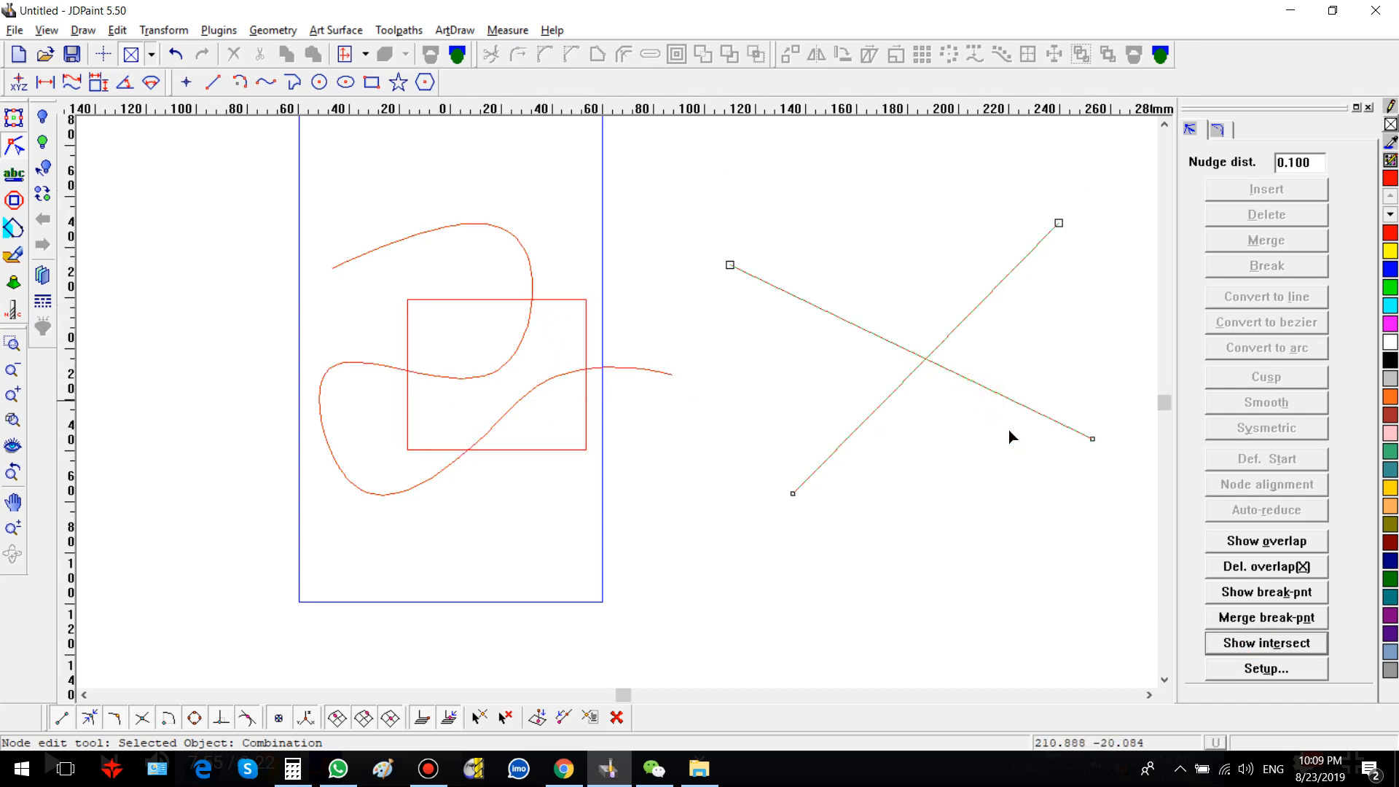
pyautogui.click(1238, 639)
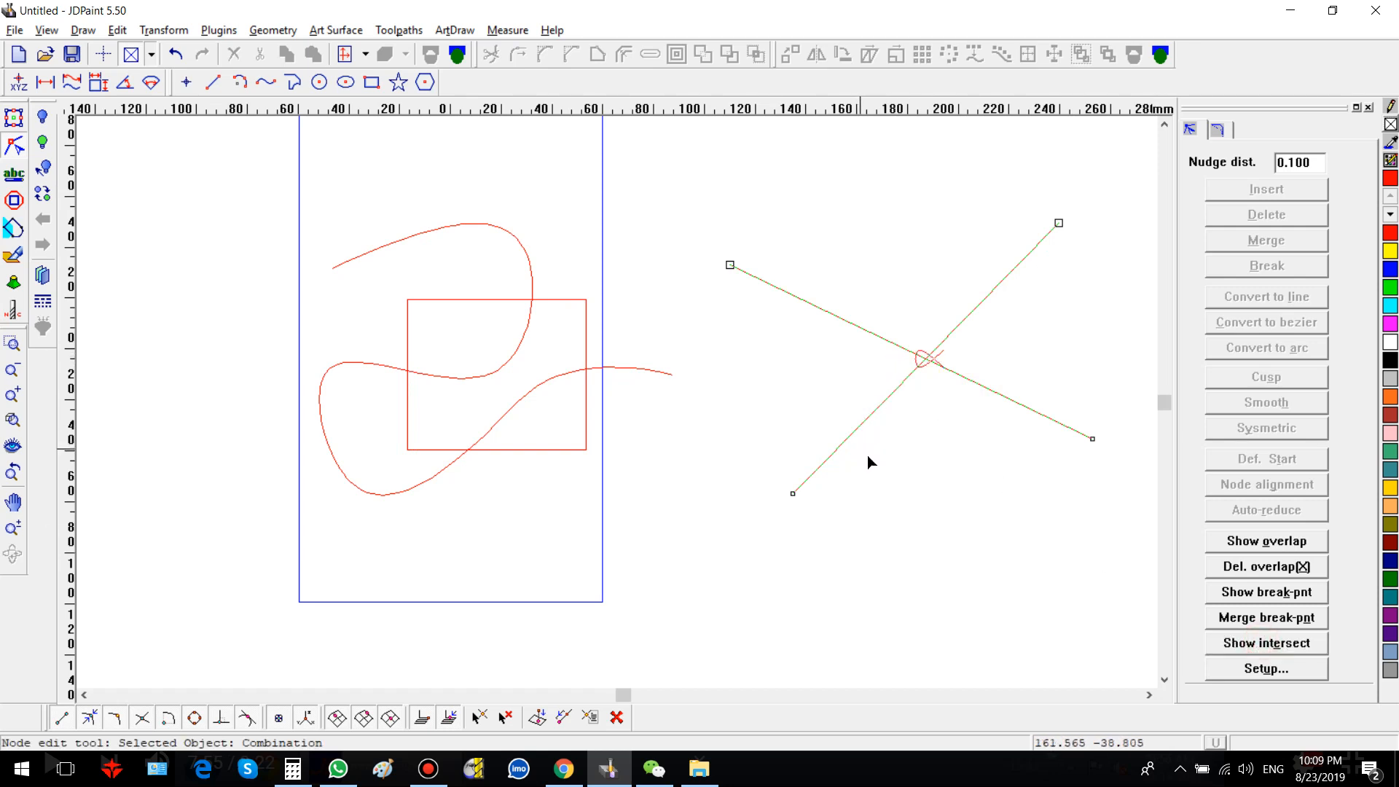
pyautogui.click(1260, 543)
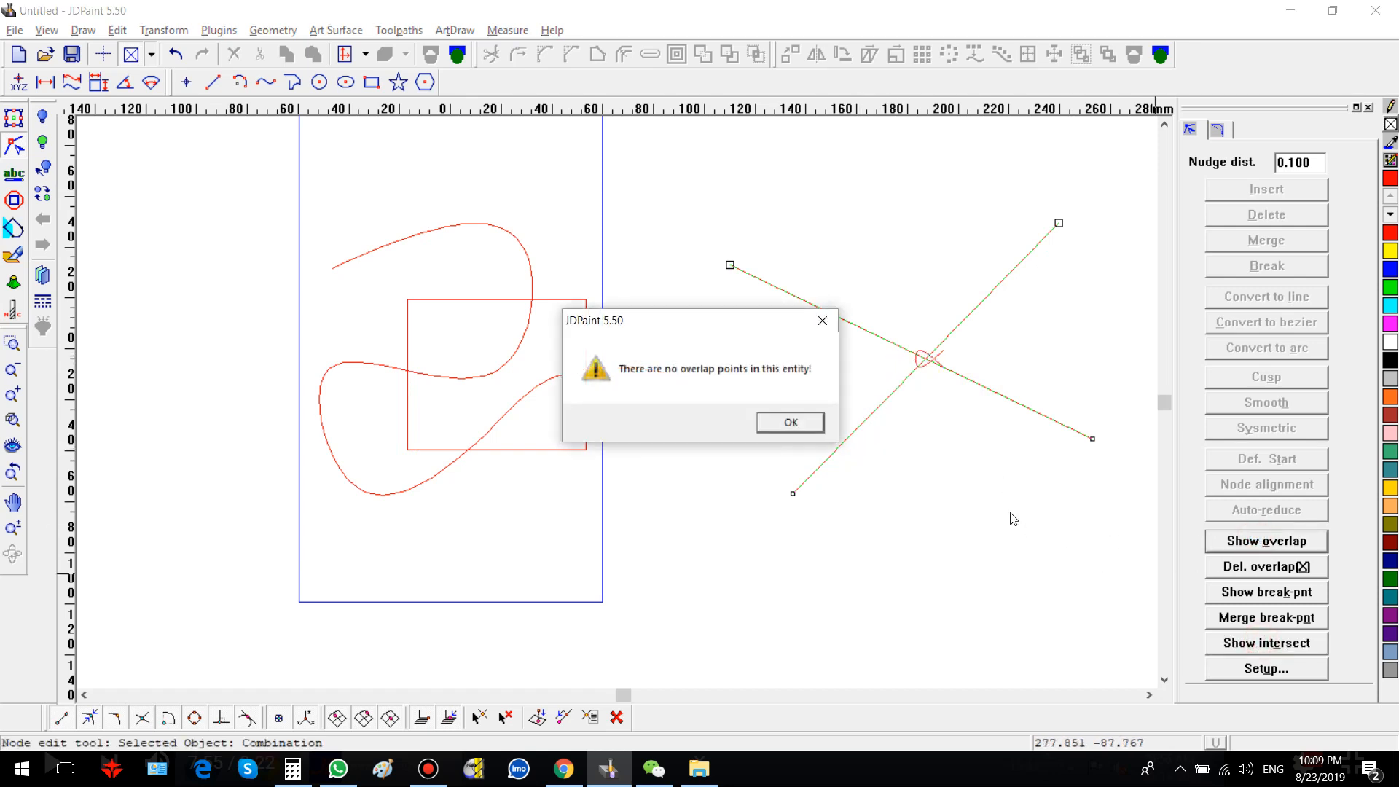
pyautogui.click(791, 421)
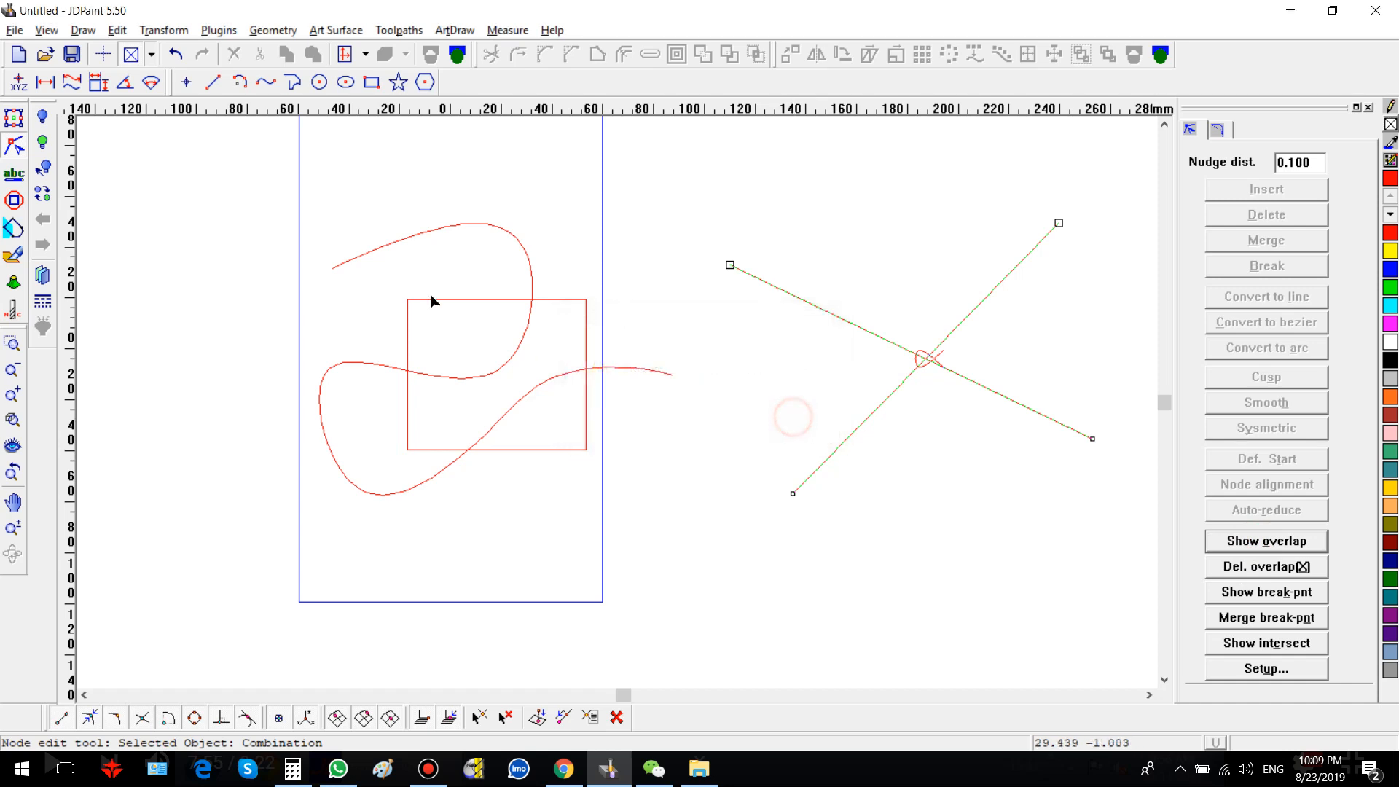
# Step: Check the spline-and-rectangle combination for overlap points and merge its break points
pyautogui.click(248, 180)
pyautogui.click(550, 381)
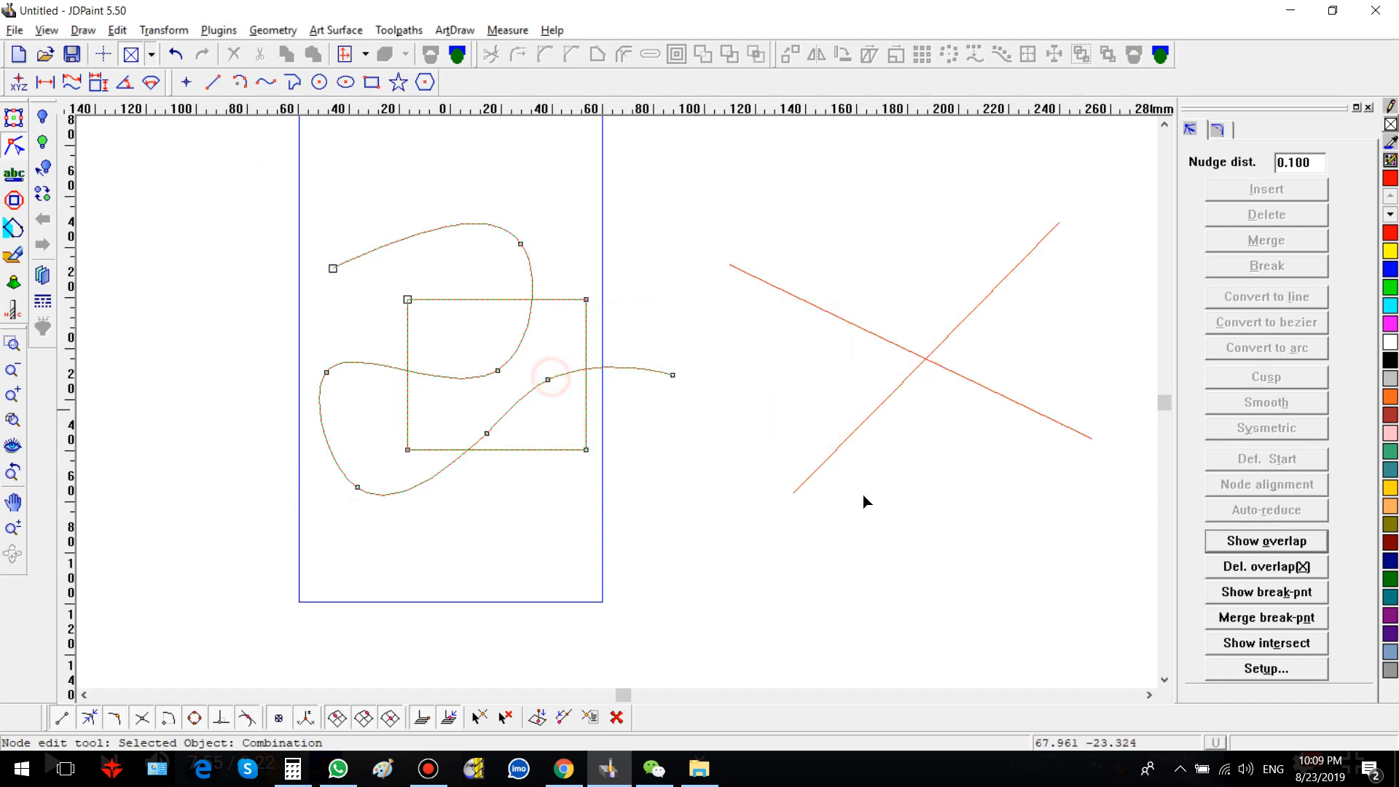
pyautogui.click(1304, 543)
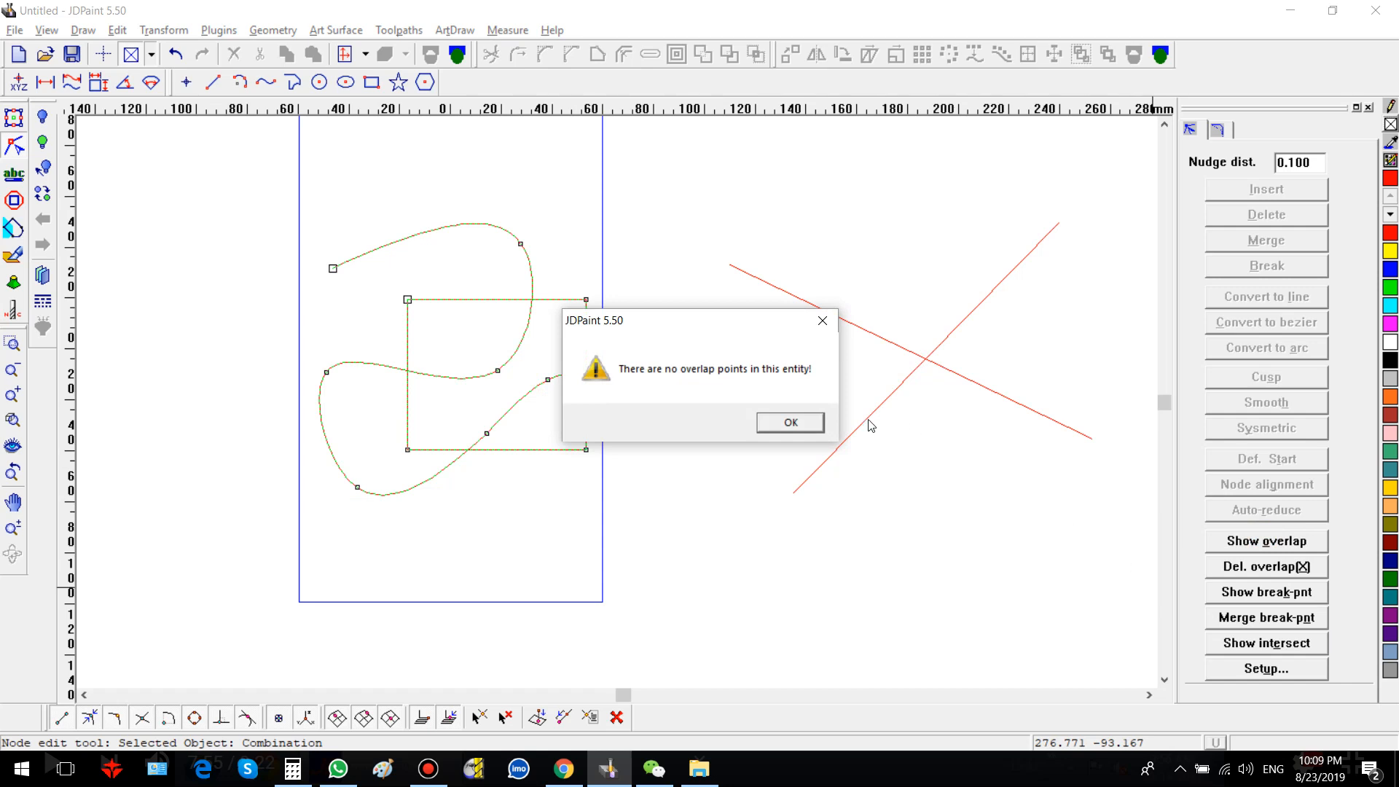
pyautogui.click(816, 423)
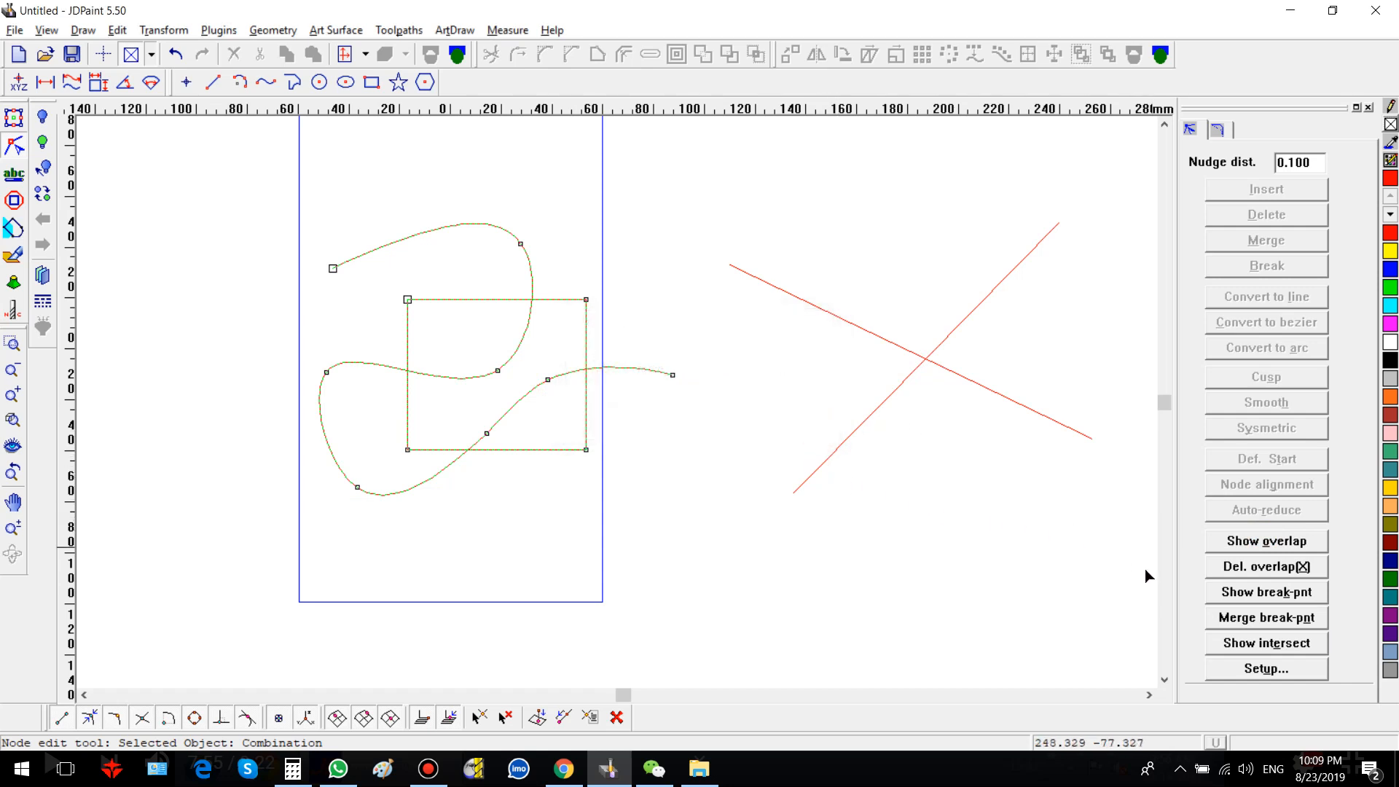
pyautogui.click(1226, 619)
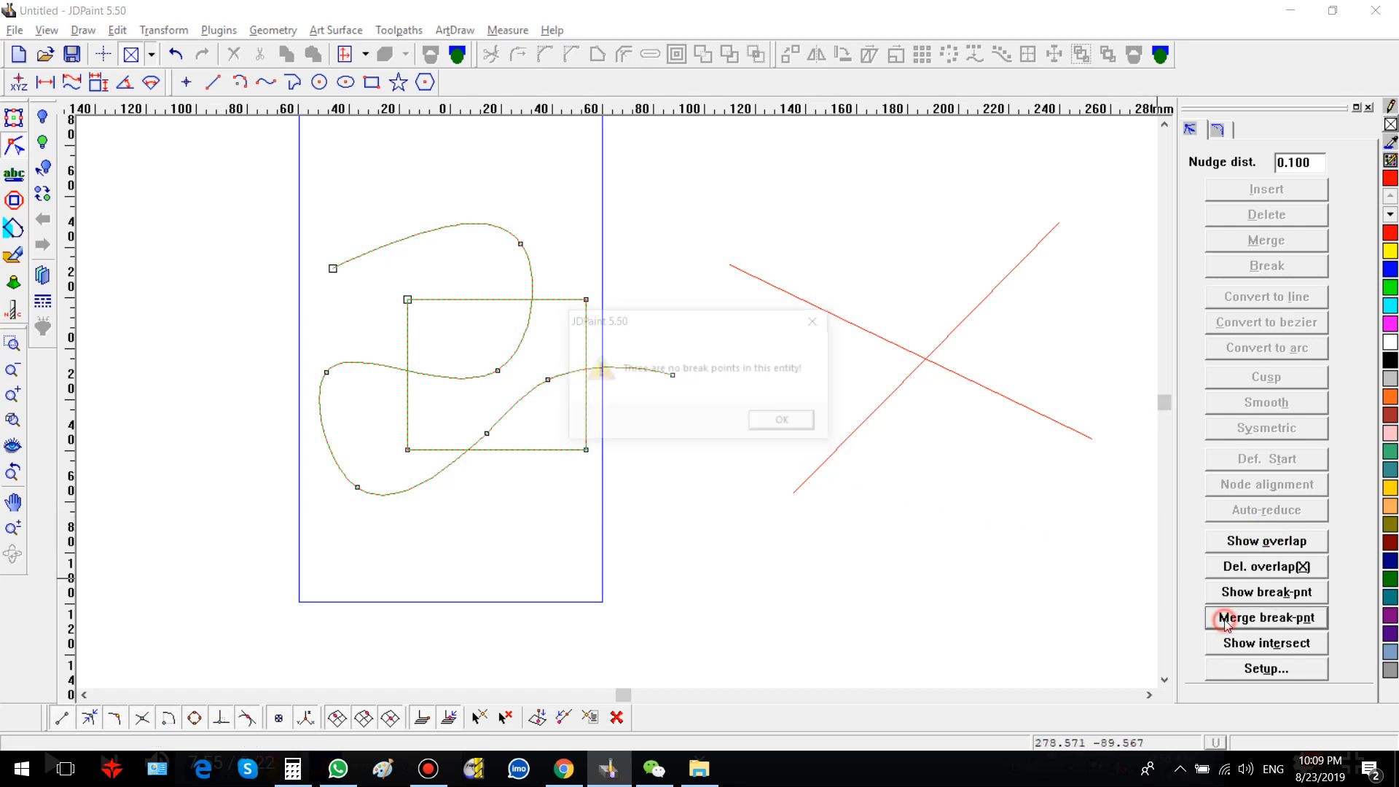
# Step: Clear the drawing by deleting all existing curves and combinations
pyautogui.click(796, 424)
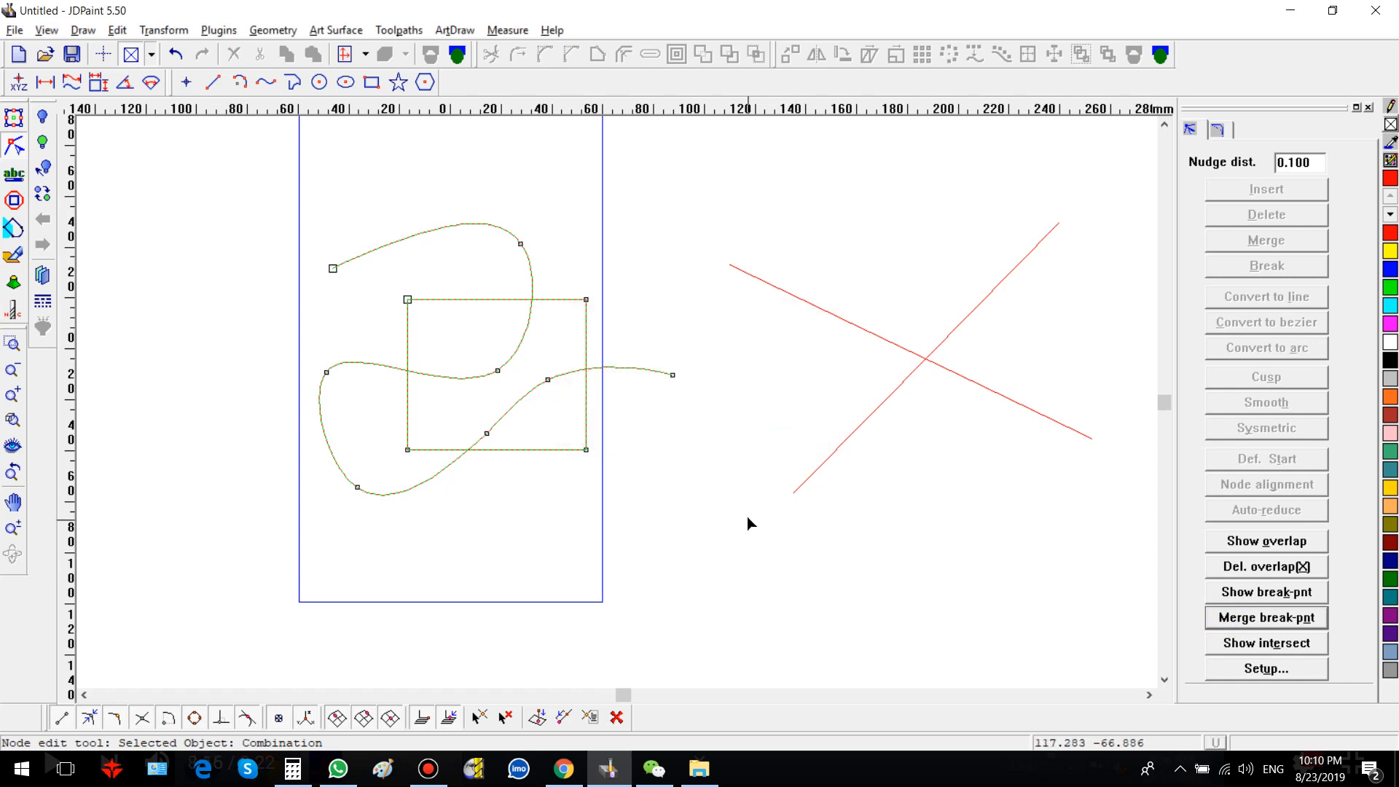
pyautogui.scroll(-1, 460, 464)
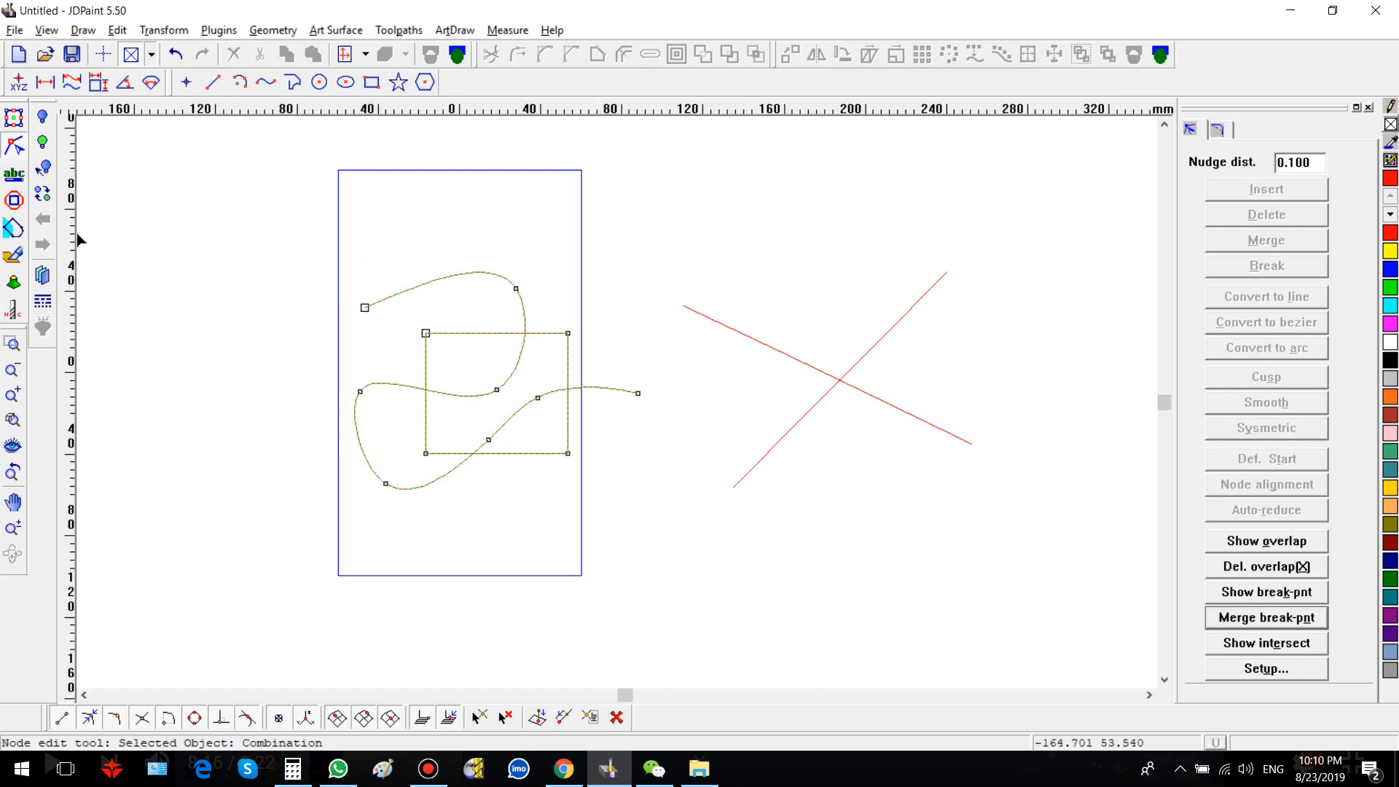
pyautogui.click(14, 117)
pyautogui.scroll(-2, 324, 397)
pyautogui.moveTo(262, 256); pyautogui.dragTo(882, 688)
pyautogui.press('Delete')
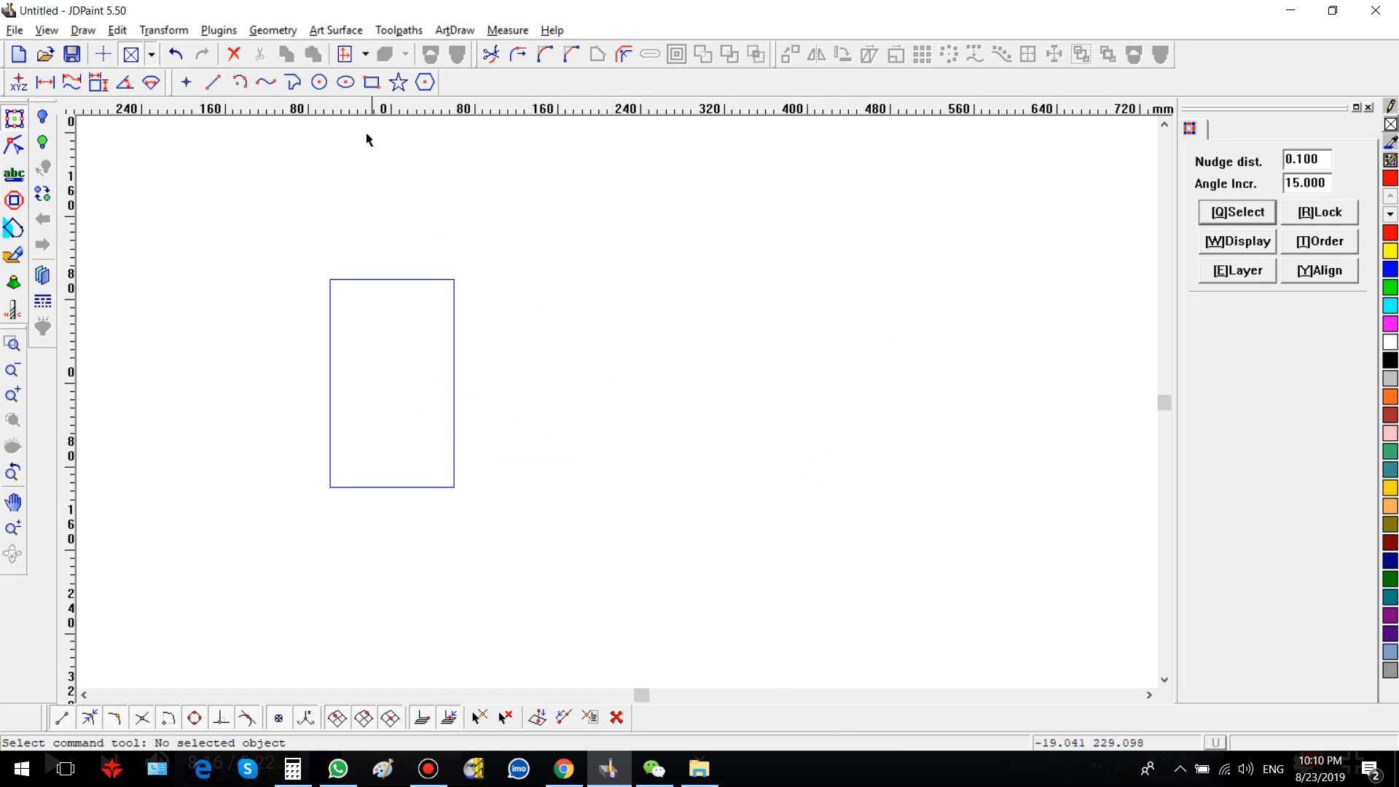
# Step: Draw a rectangle about 243 by 120 mm to the upper right of the page
pyautogui.click(373, 82)
pyautogui.click(582, 218)
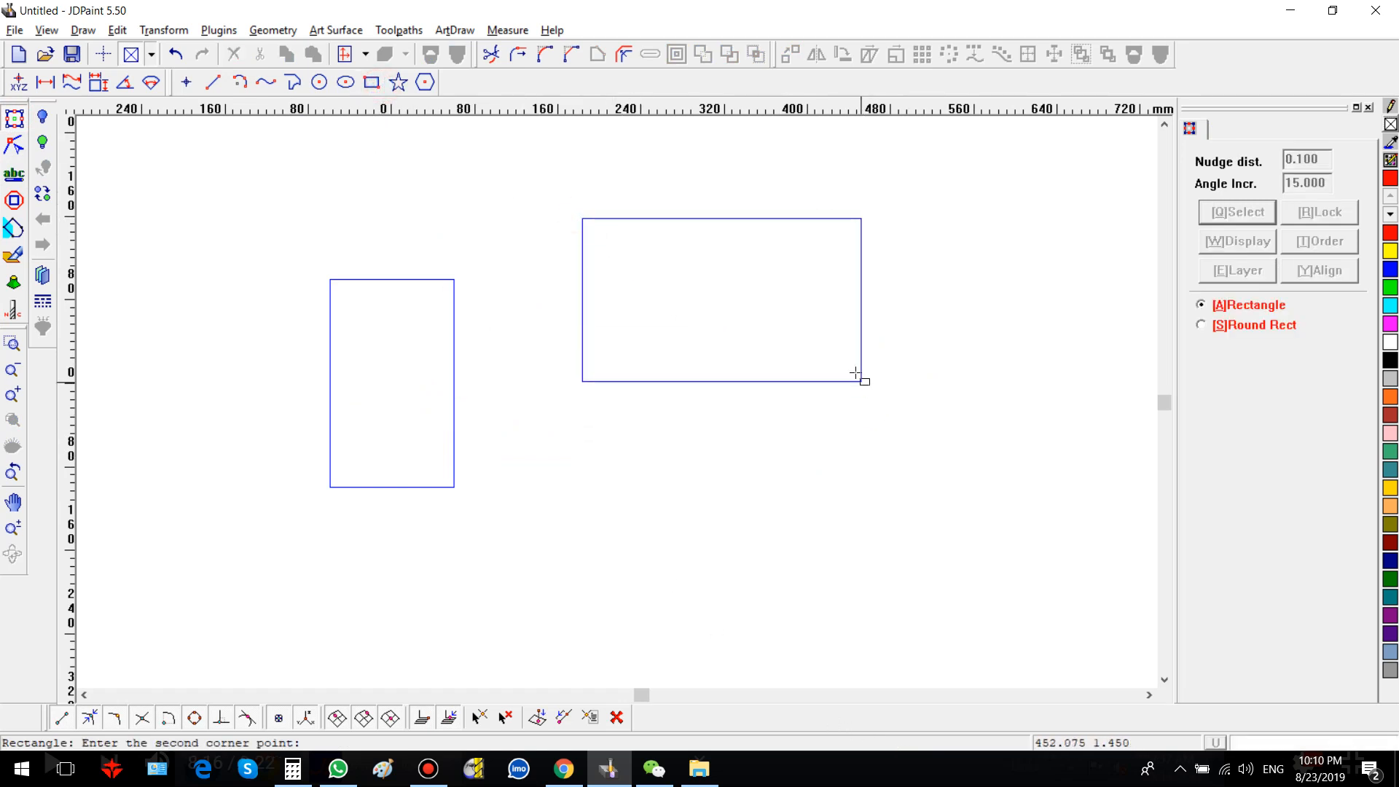
pyautogui.click(834, 341)
pyautogui.rightClick(870, 420)
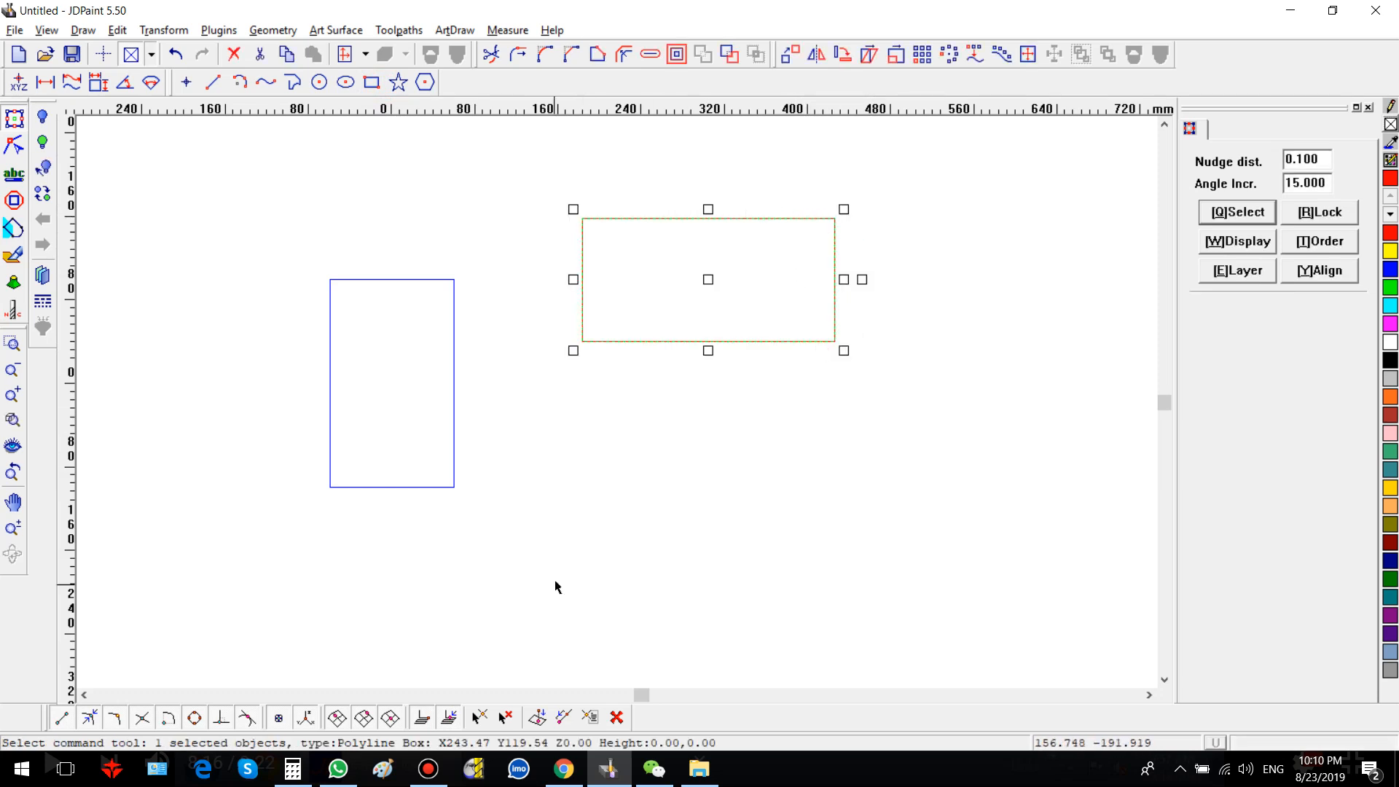
# Step: Draw an open spline curve about 404 by 212 mm below the rectangle
pyautogui.press('space')
pyautogui.click(579, 626)
pyautogui.click(649, 503)
pyautogui.click(797, 579)
pyautogui.click(950, 474)
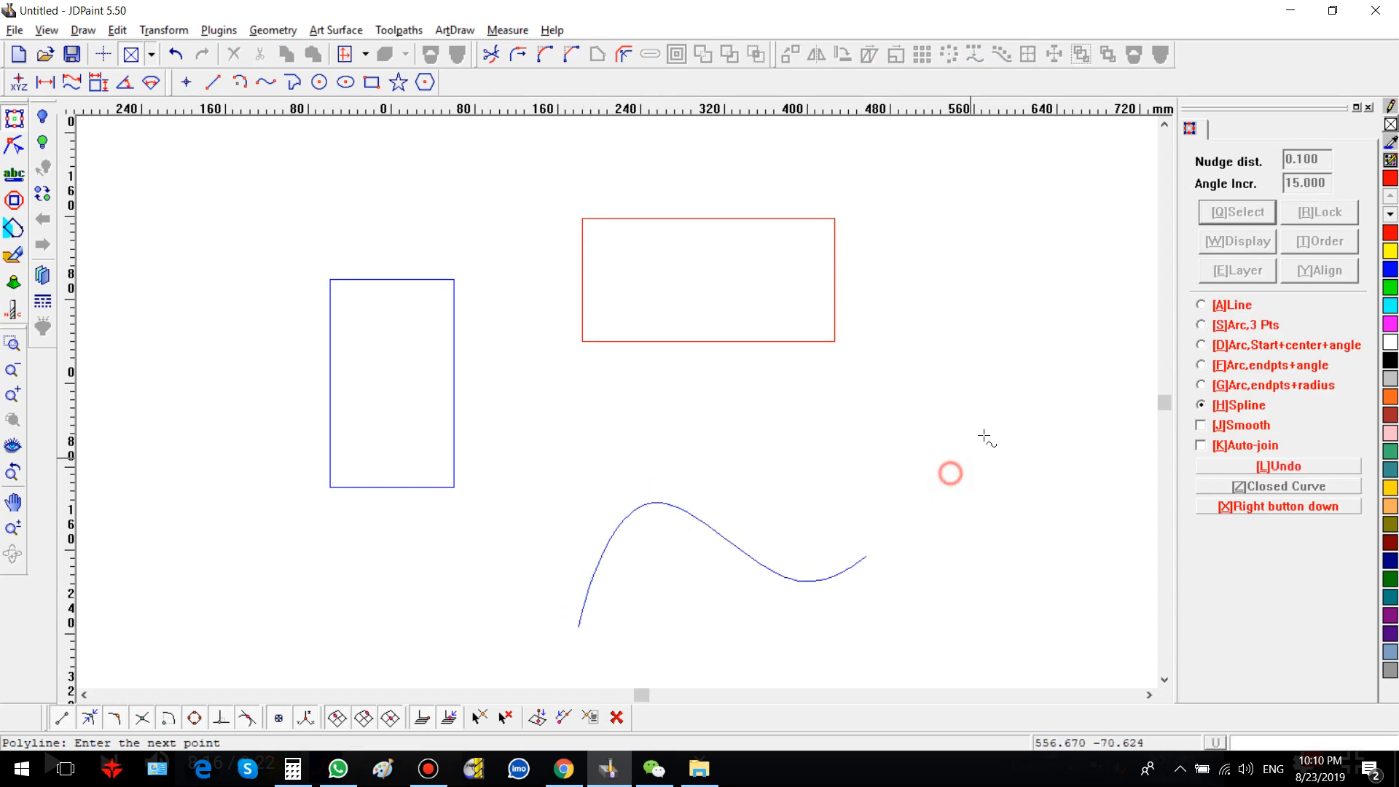
pyautogui.click(974, 406)
pyautogui.click(997, 479)
pyautogui.click(941, 572)
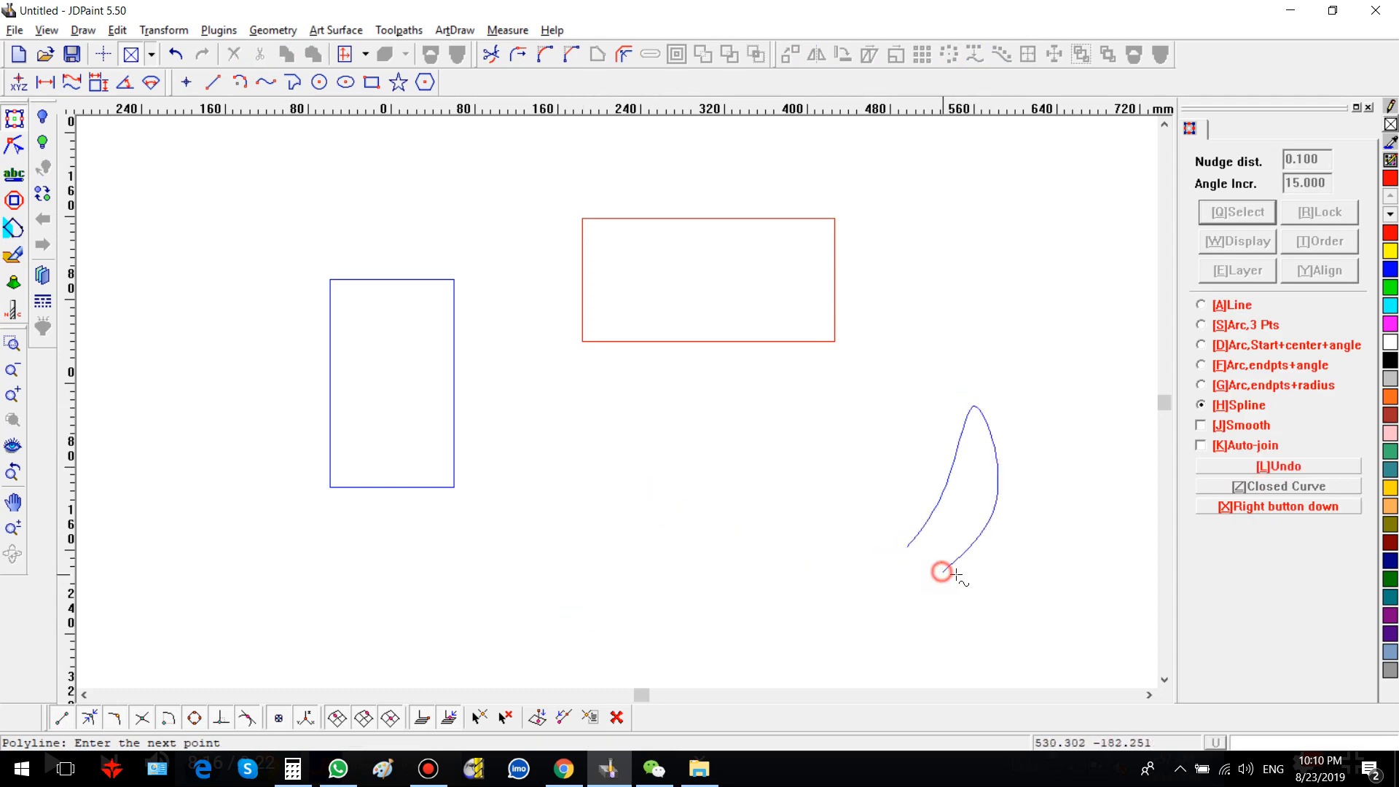
pyautogui.rightClick(974, 593)
pyautogui.rightClick(1005, 640)
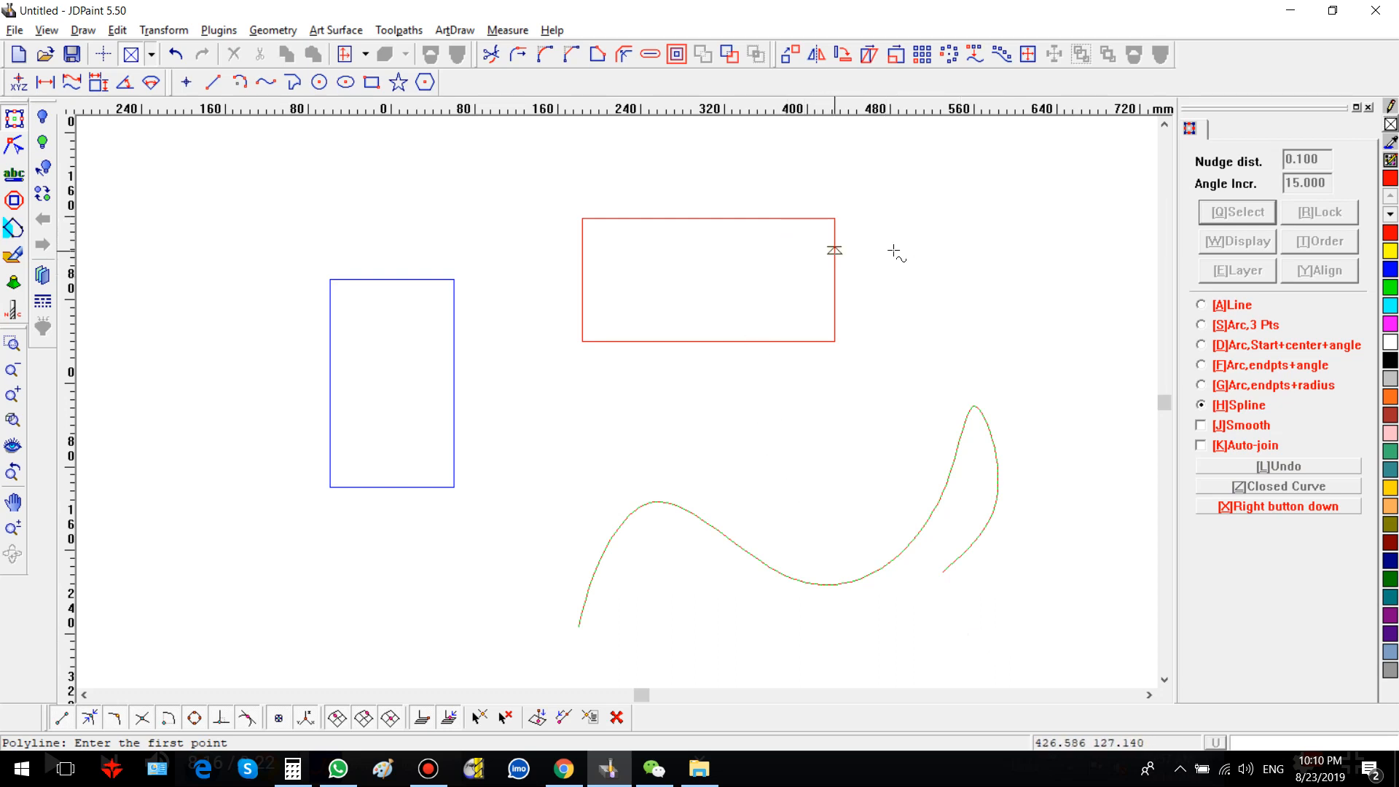
pyautogui.rightClick(736, 253)
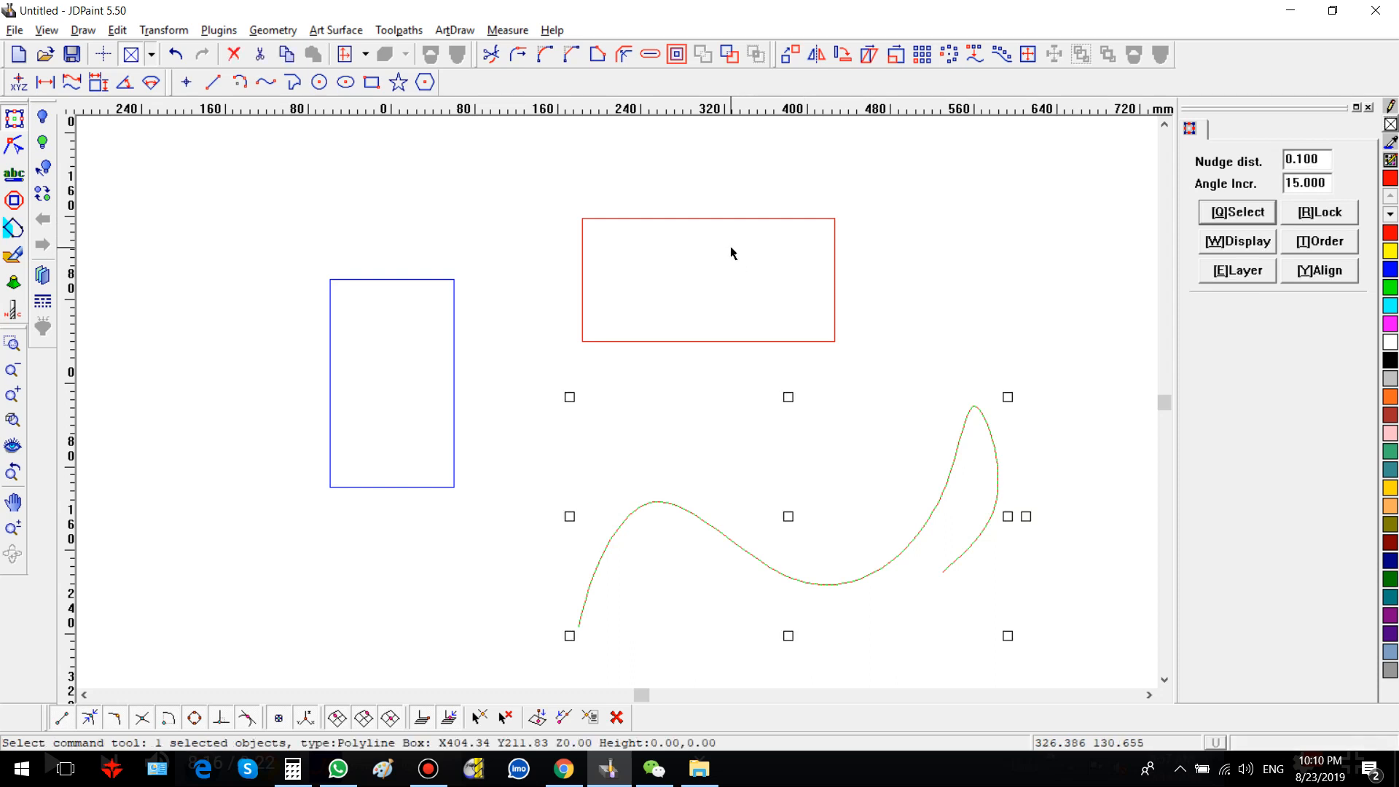
# Step: Replace the rectangle's upper-right corner with a straight line using Curve replace, then undo it
pyautogui.click(735, 218)
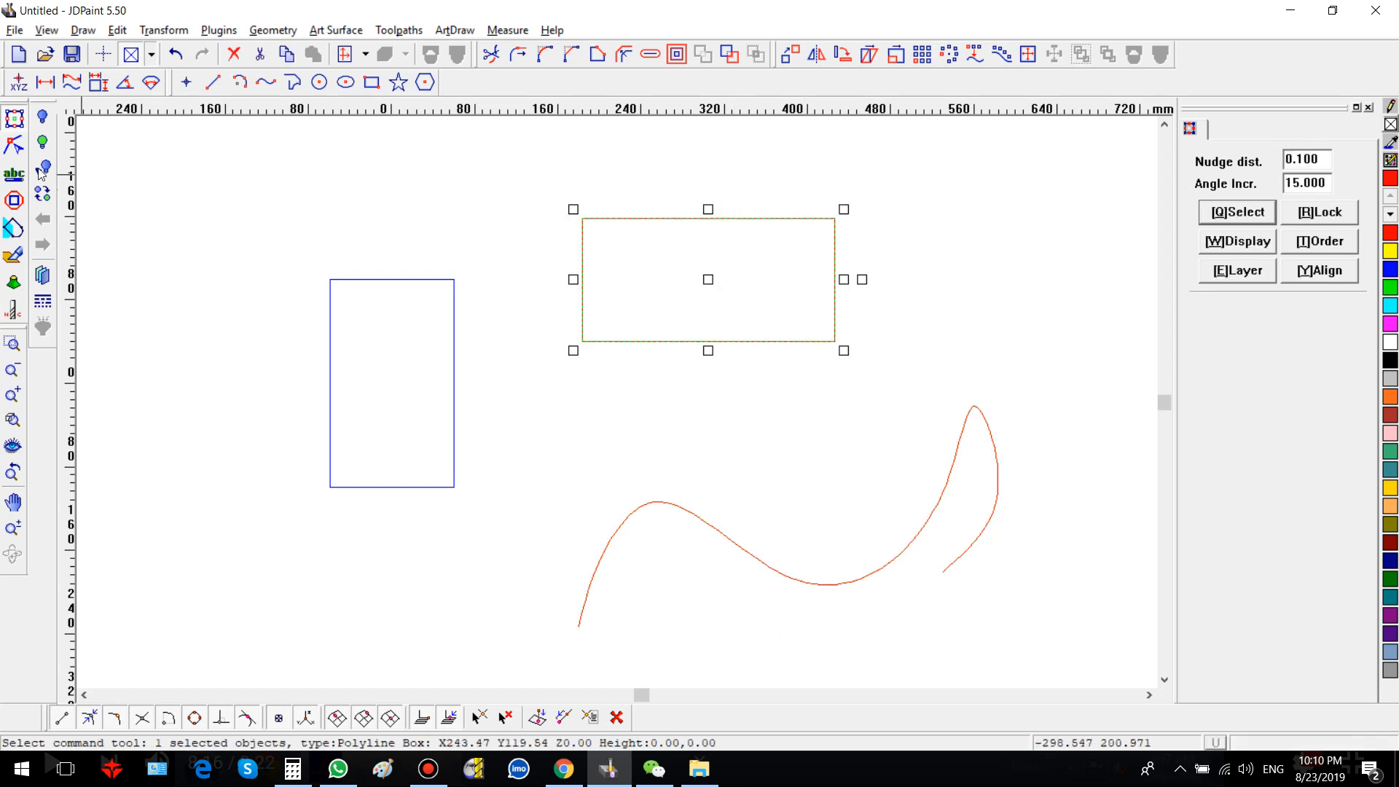
pyautogui.click(14, 144)
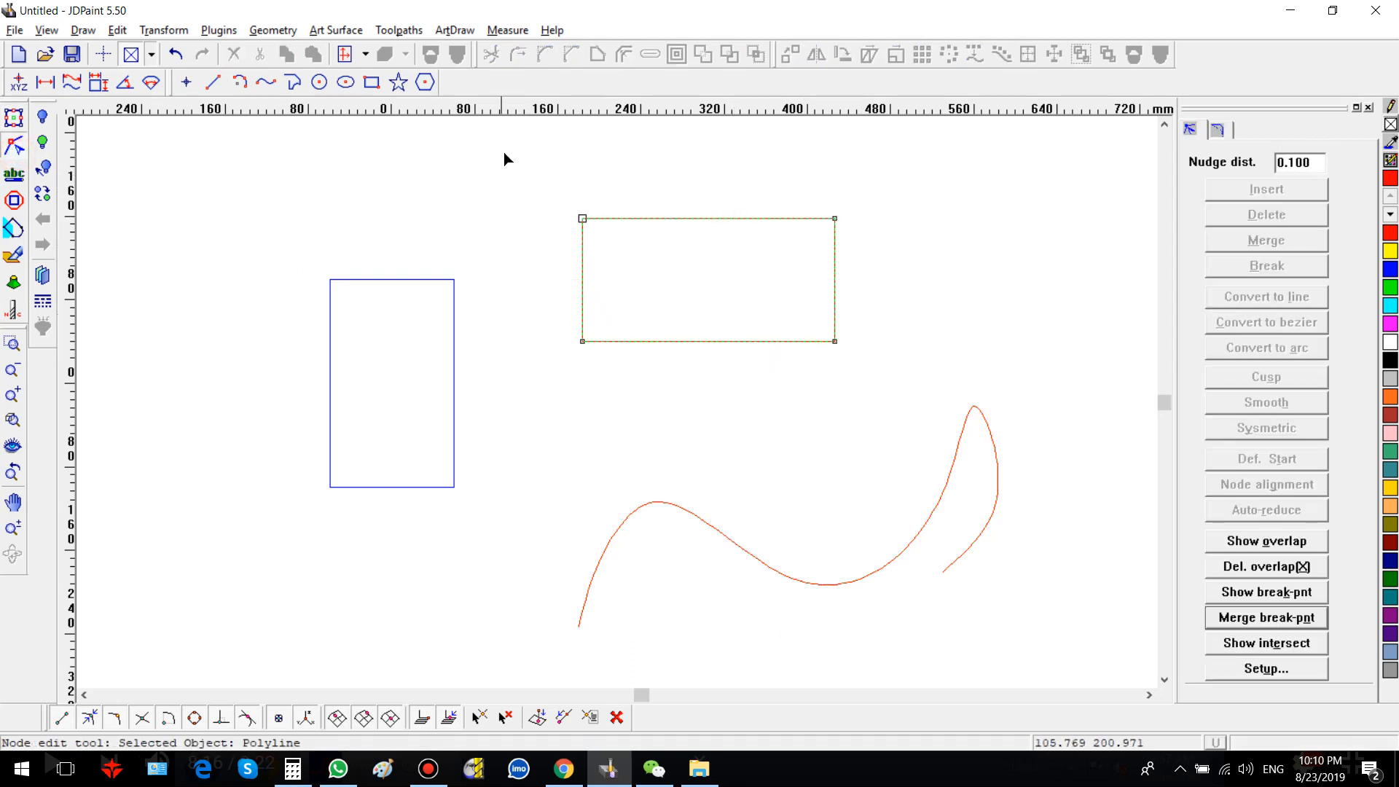
pyautogui.moveTo(555, 163); pyautogui.dragTo(845, 334)
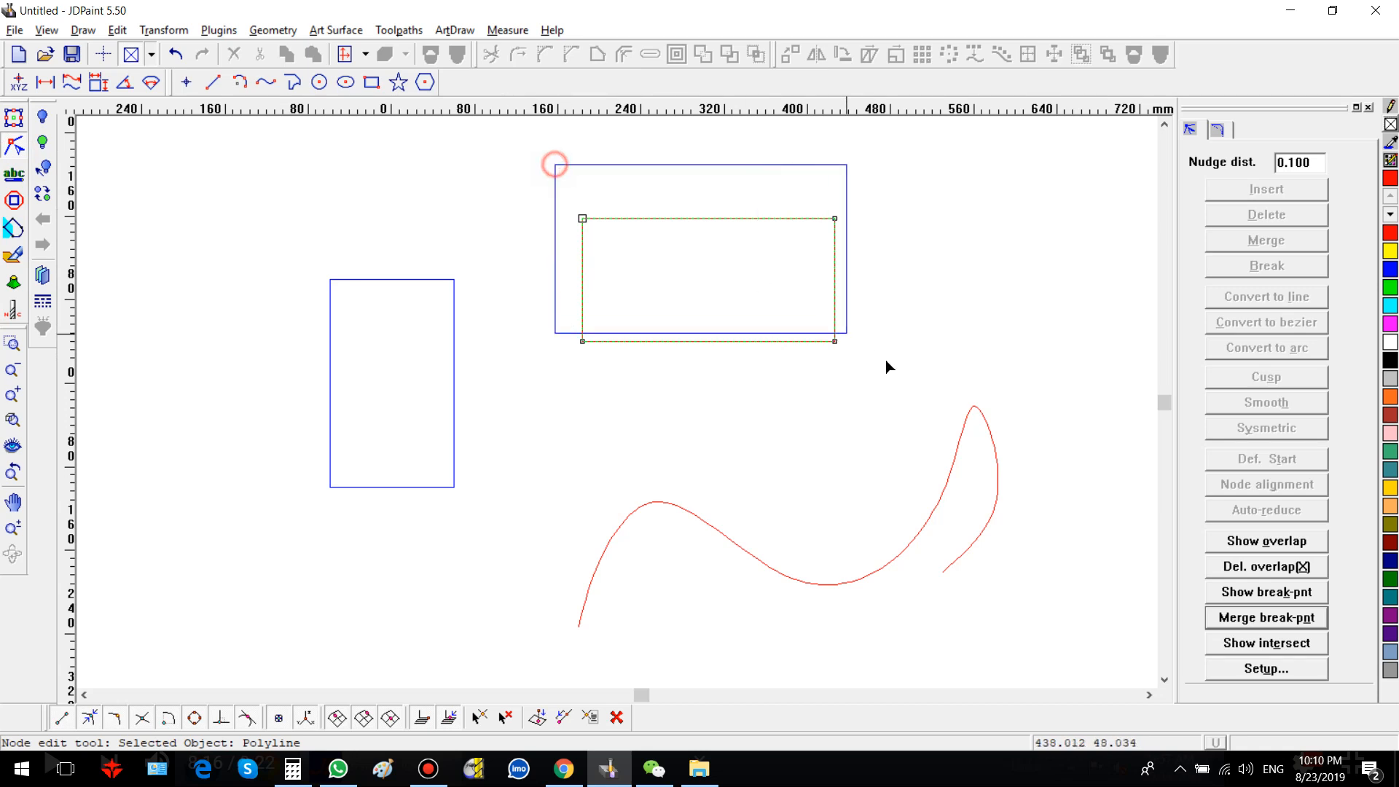
pyautogui.click(1218, 131)
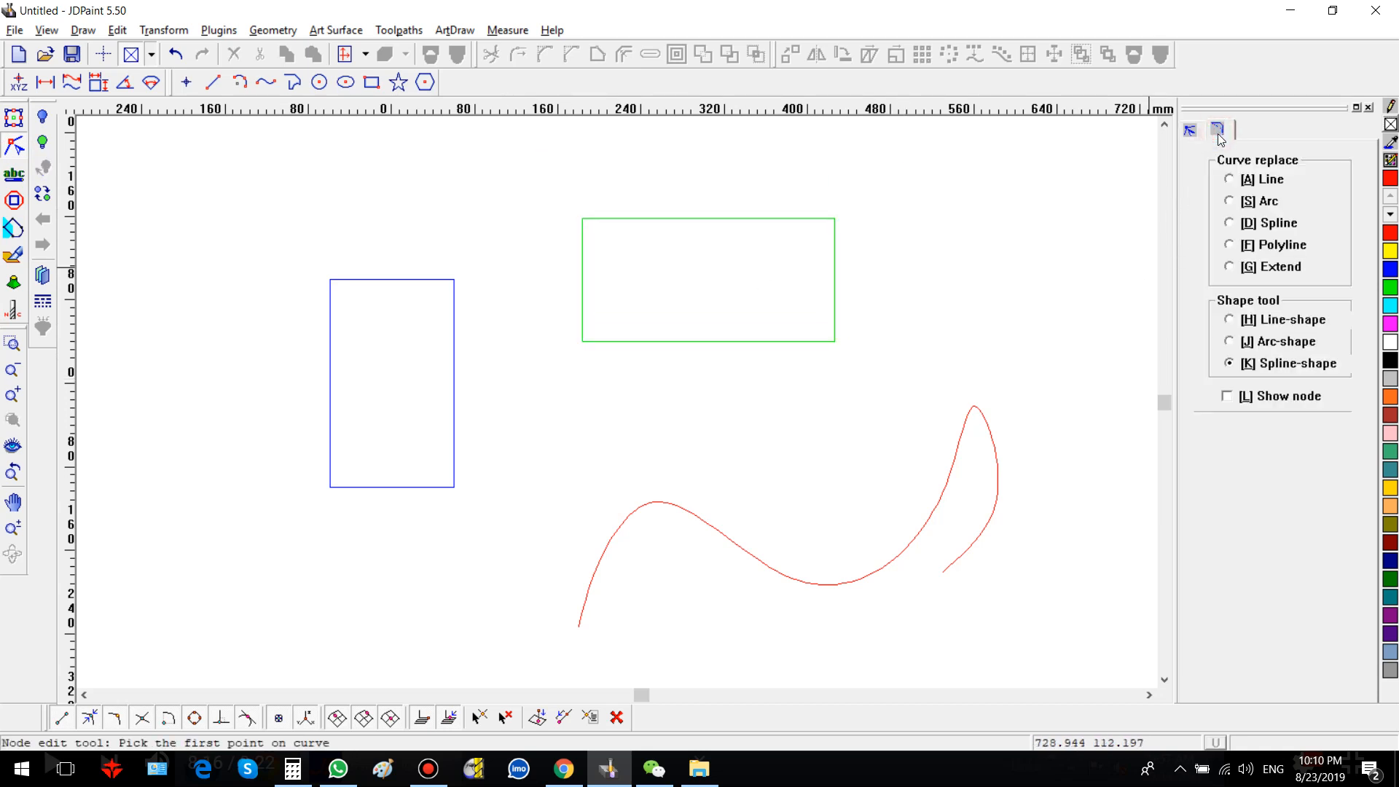
pyautogui.click(1268, 189)
pyautogui.click(1265, 200)
pyautogui.click(1275, 181)
pyautogui.click(775, 218)
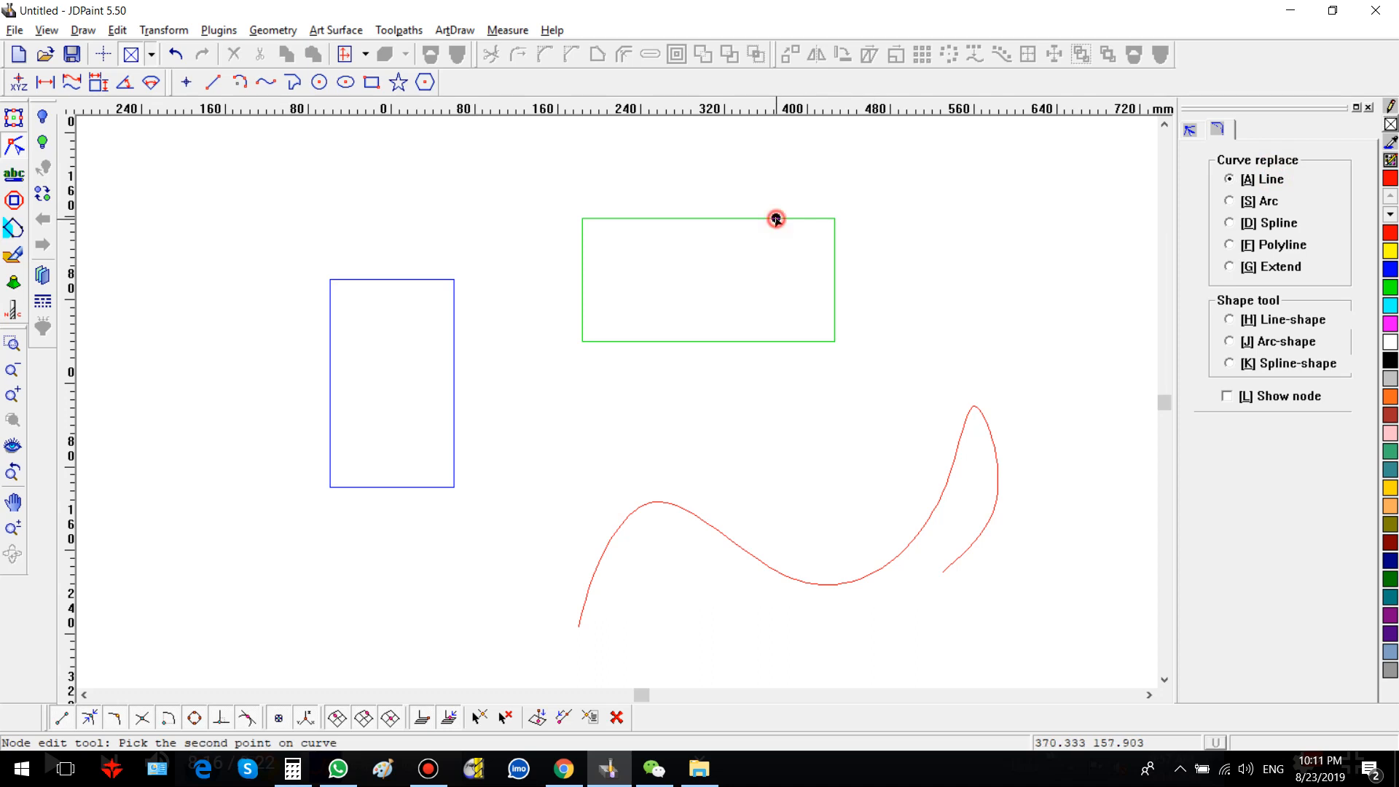
pyautogui.click(835, 265)
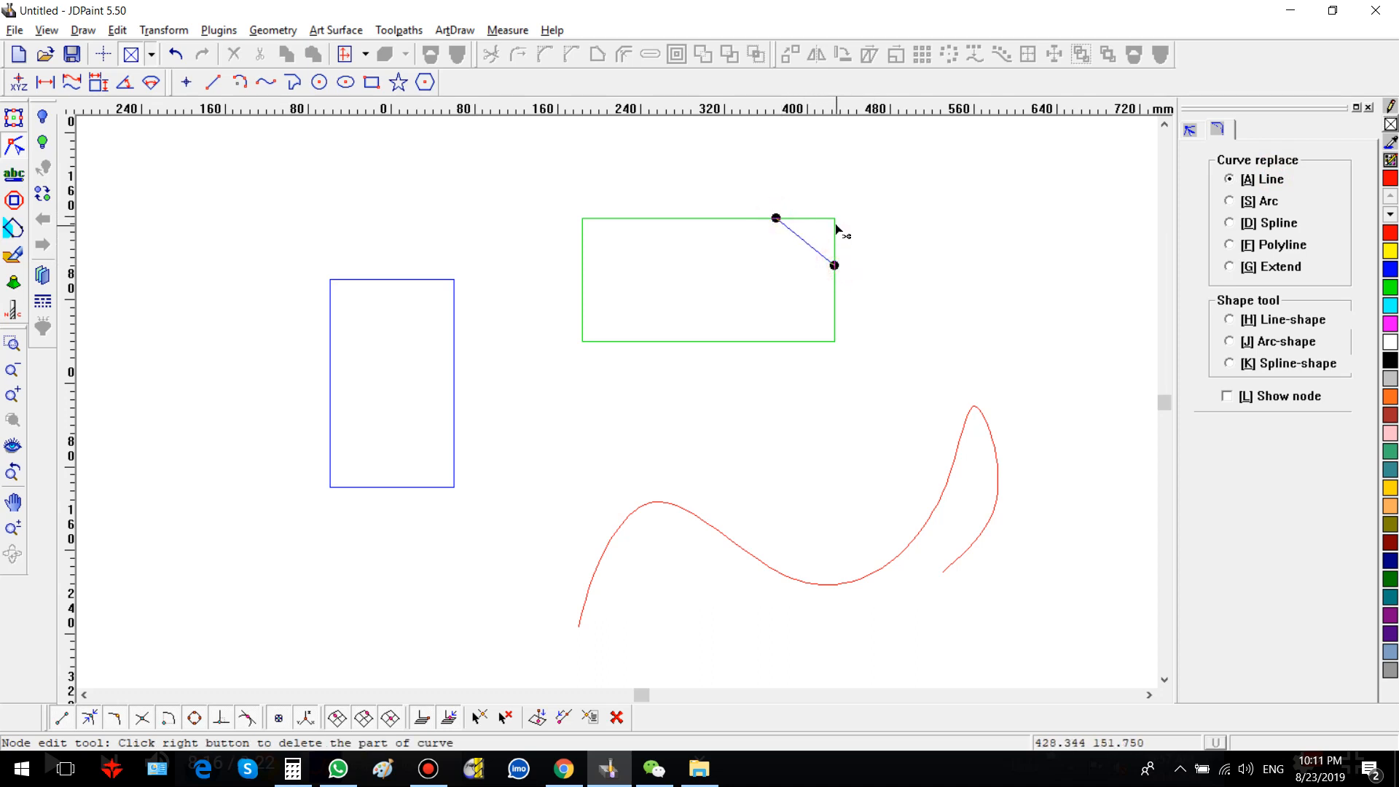
pyautogui.rightClick(837, 231)
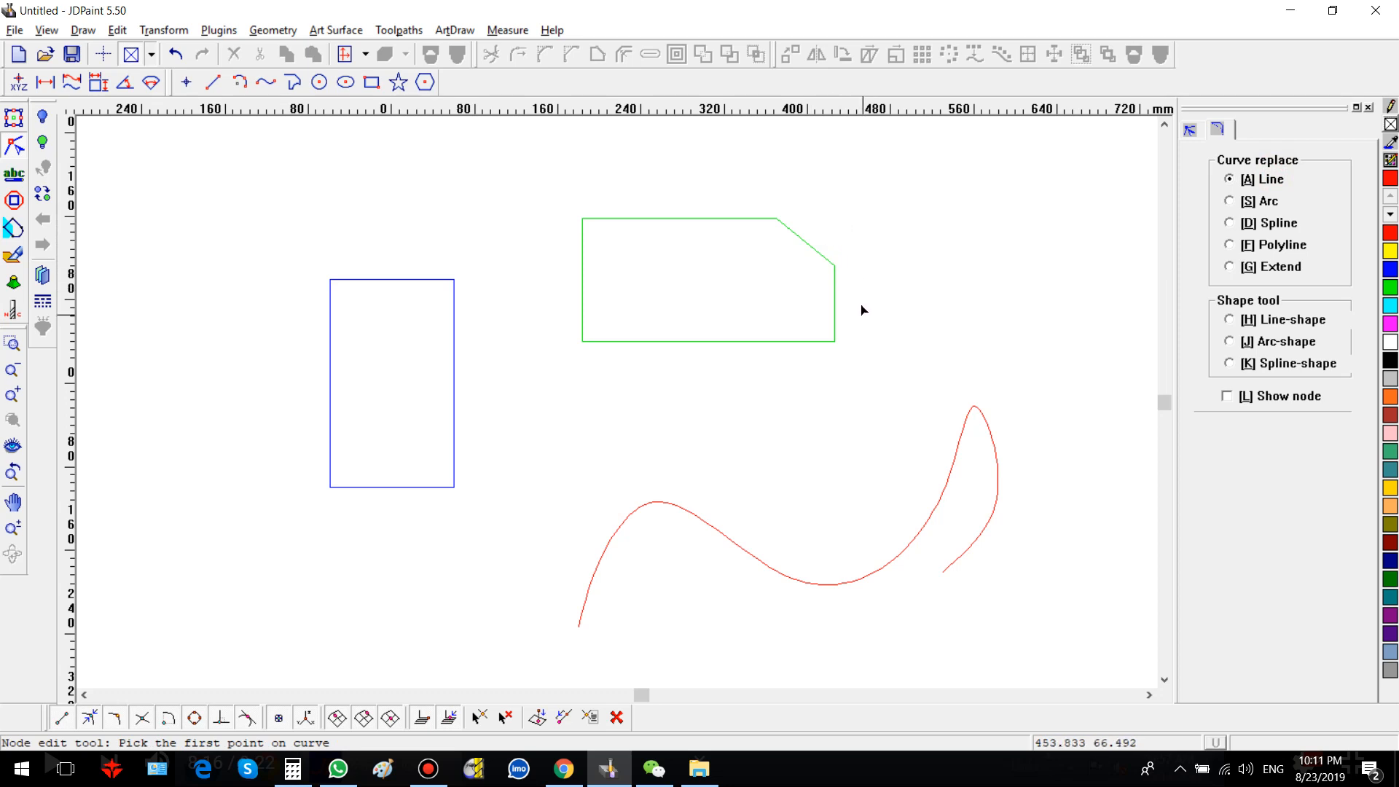
pyautogui.hotkey('ctrl', 'z')
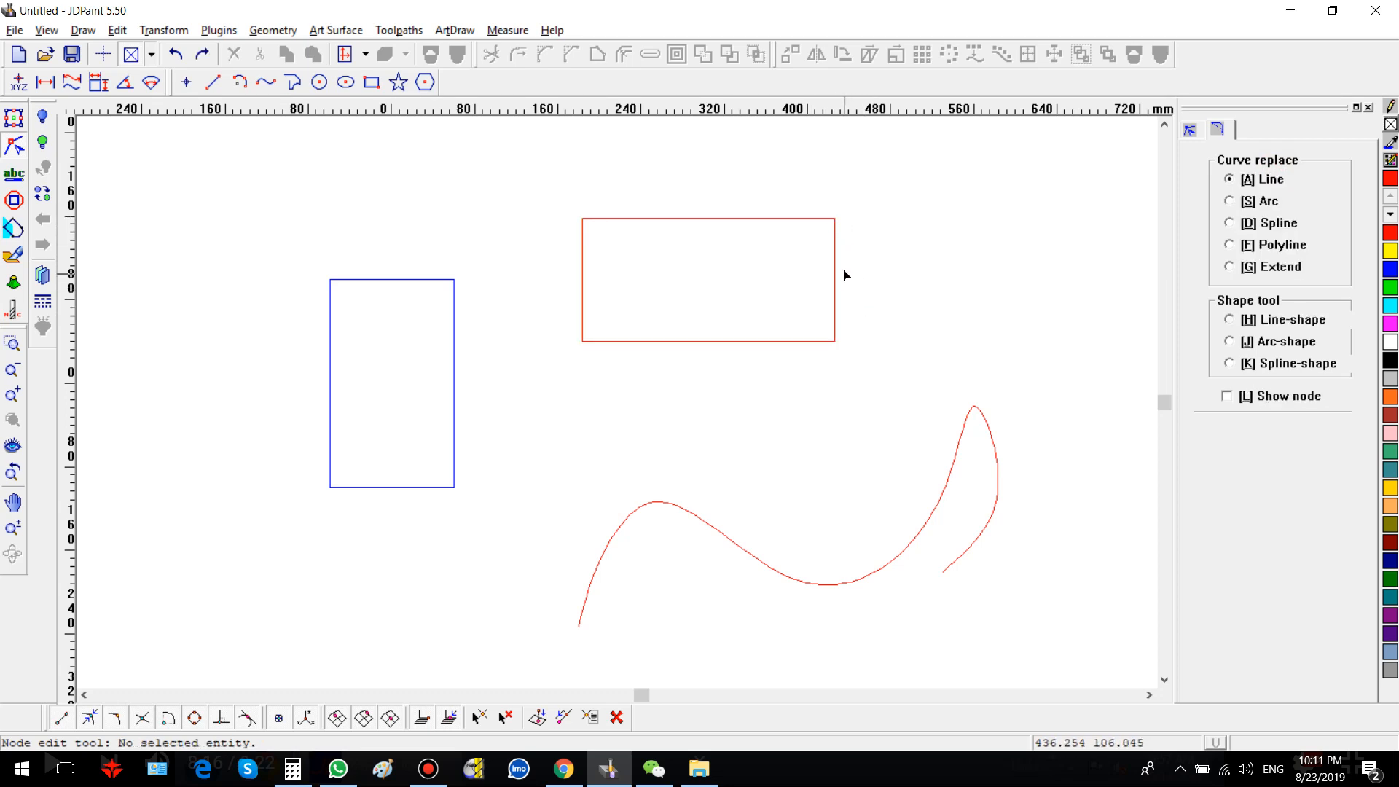
# Step: Replace the rectangle's upper-right corner with an arc using Curve replace, then undo it
pyautogui.click(1230, 200)
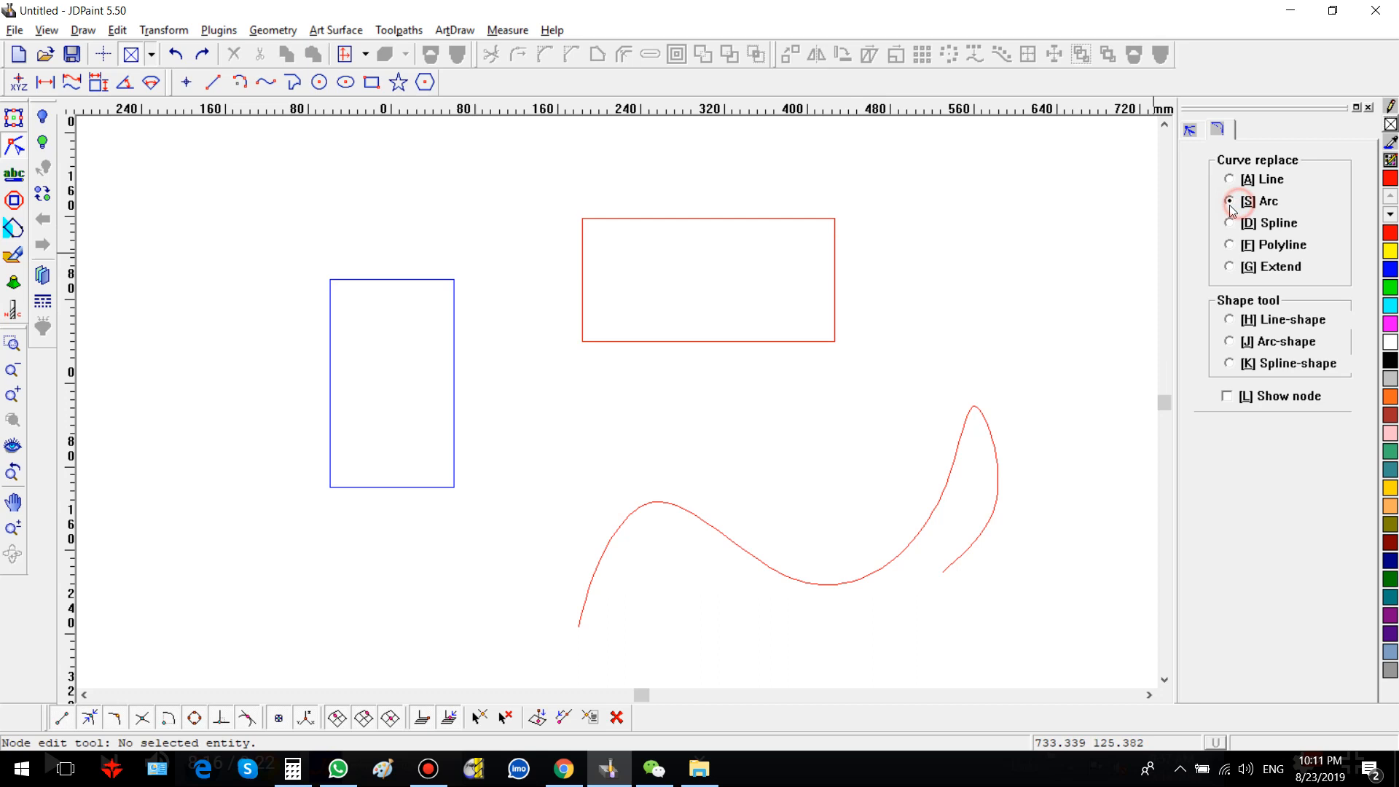
pyautogui.click(743, 219)
pyautogui.click(754, 217)
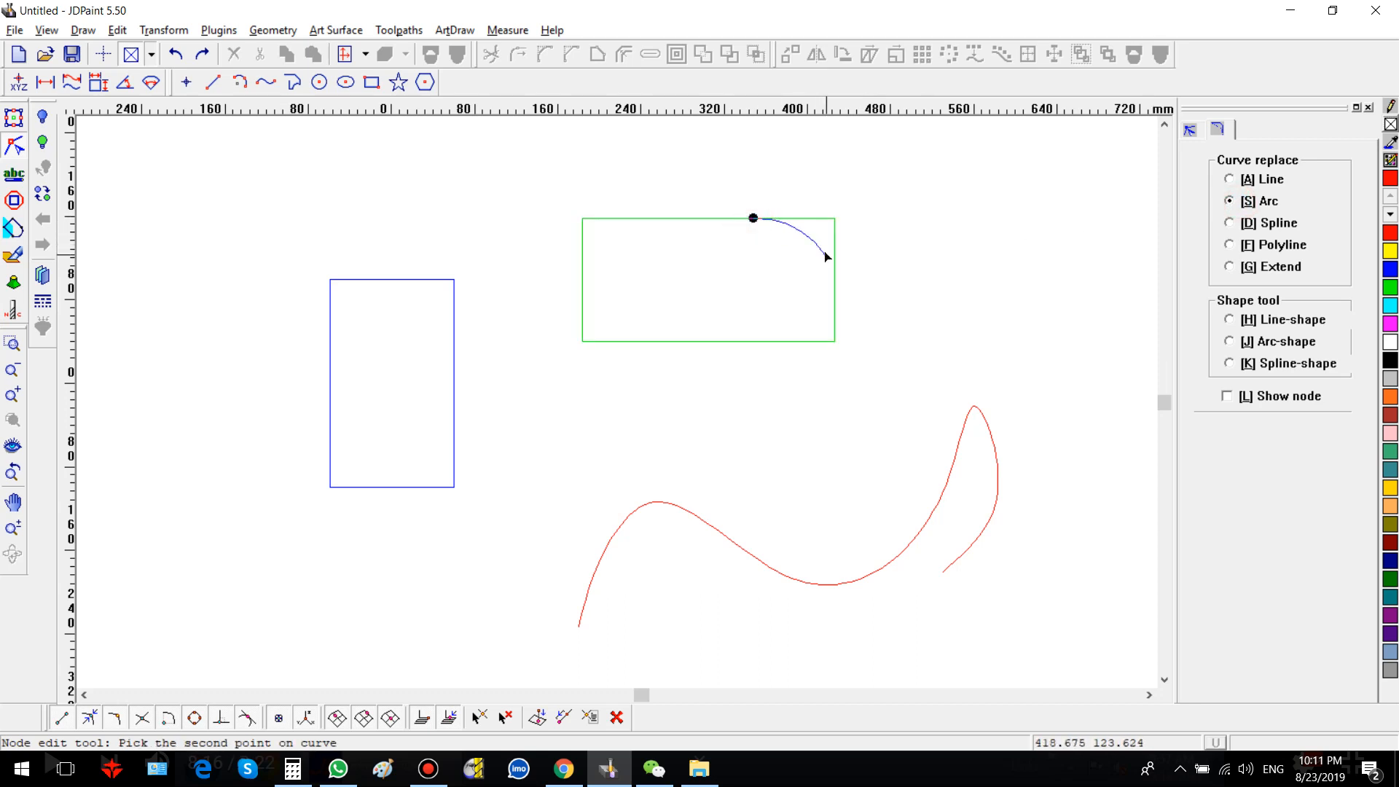
pyautogui.click(834, 289)
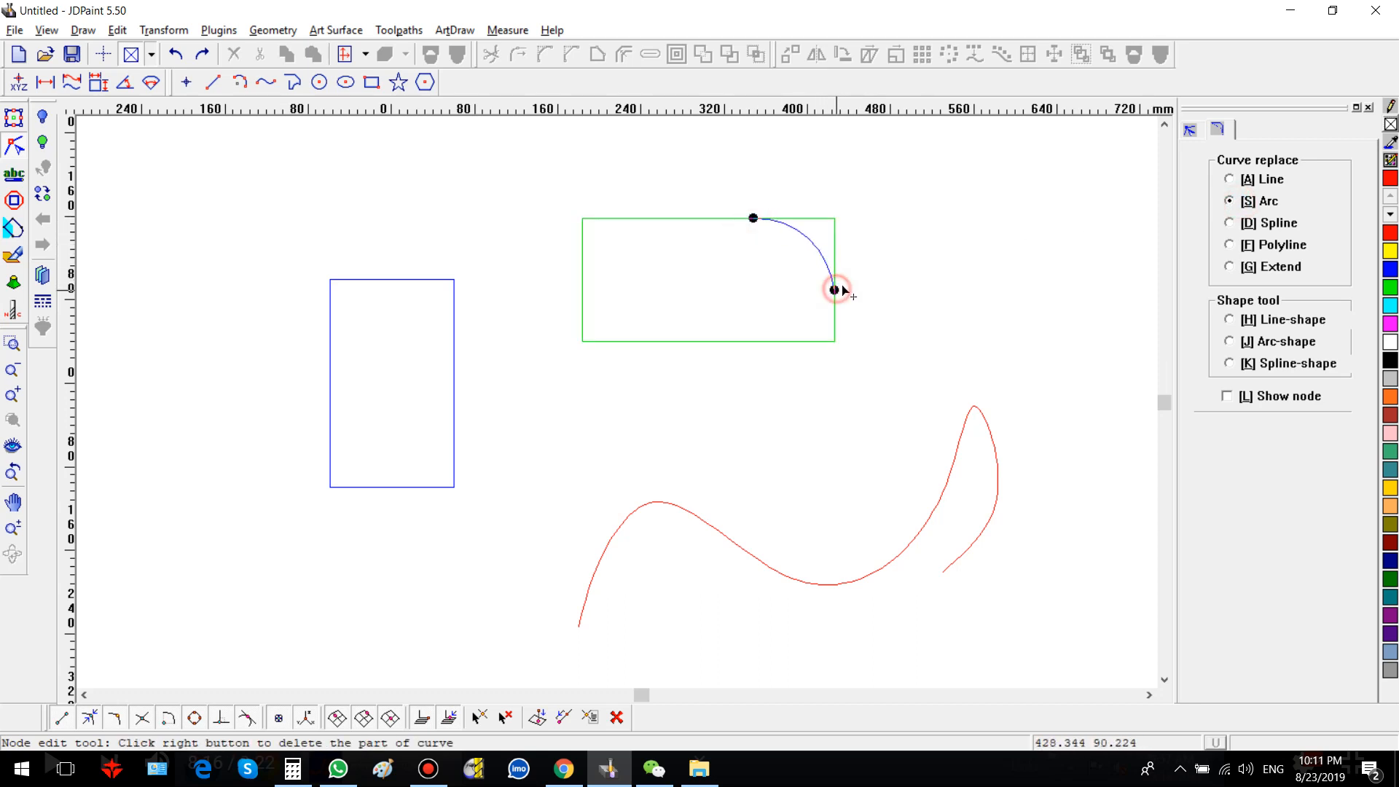
pyautogui.rightClick(836, 243)
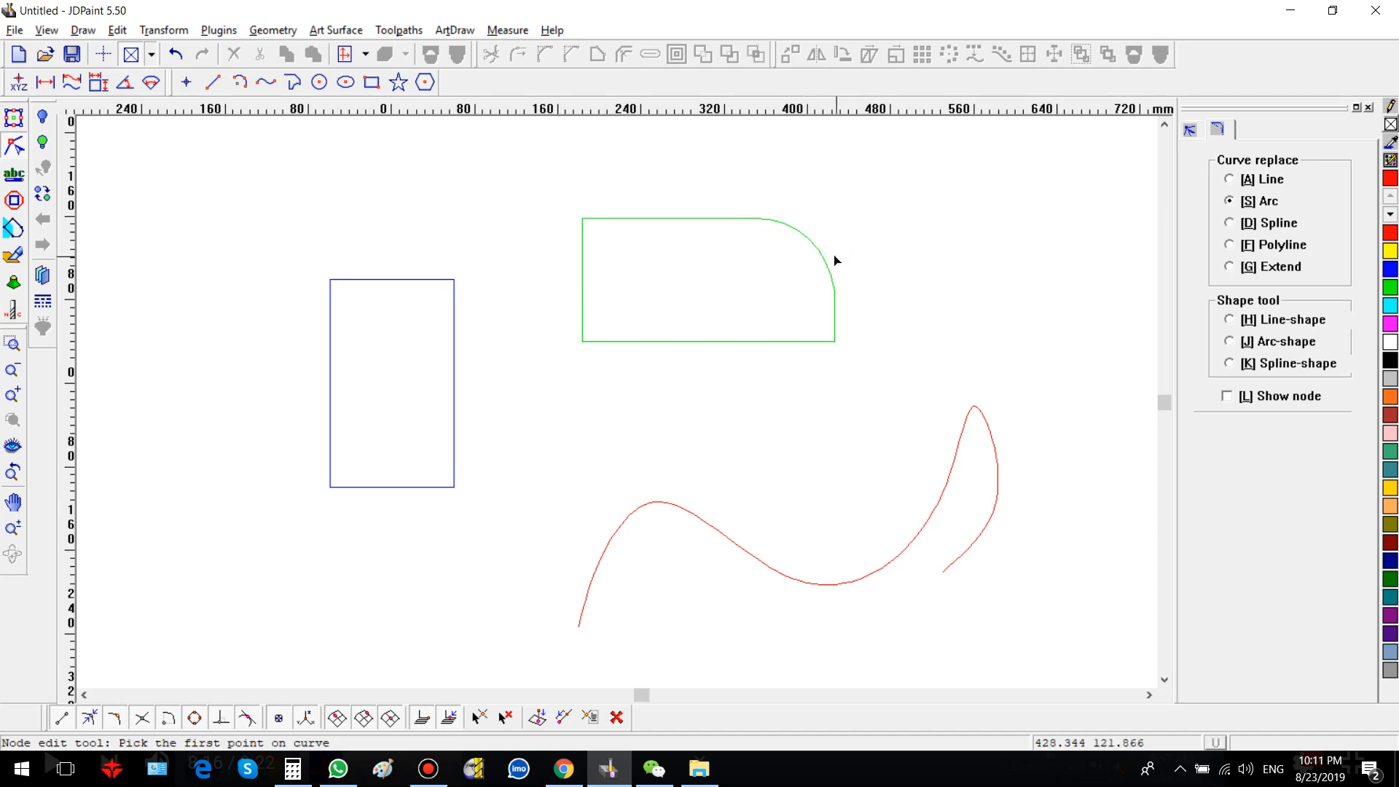
pyautogui.hotkey('ctrl', 'z')
# Step: Replace the rectangle's upper-right corner with a spline segment using Curve replace, then undo it
pyautogui.click(1266, 226)
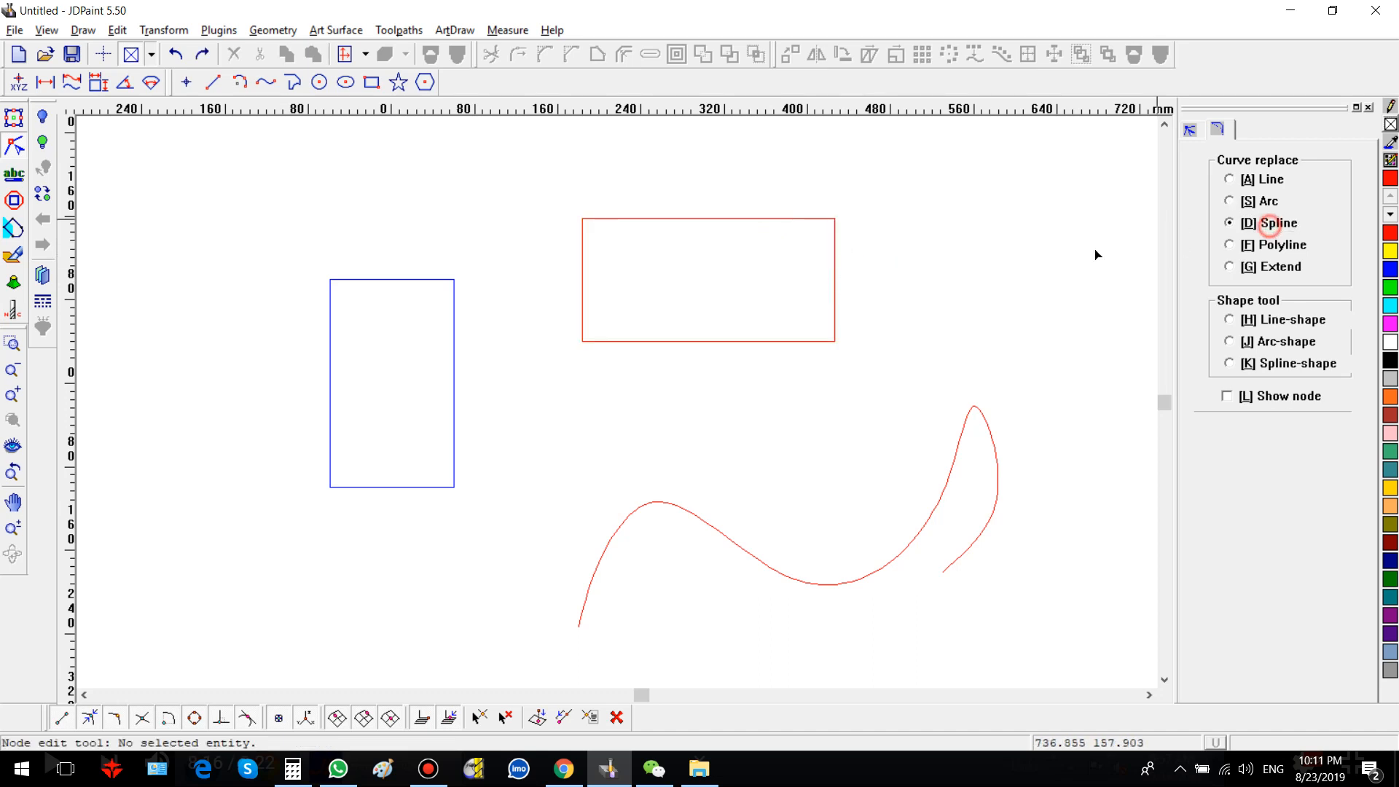
pyautogui.click(754, 220)
pyautogui.click(754, 218)
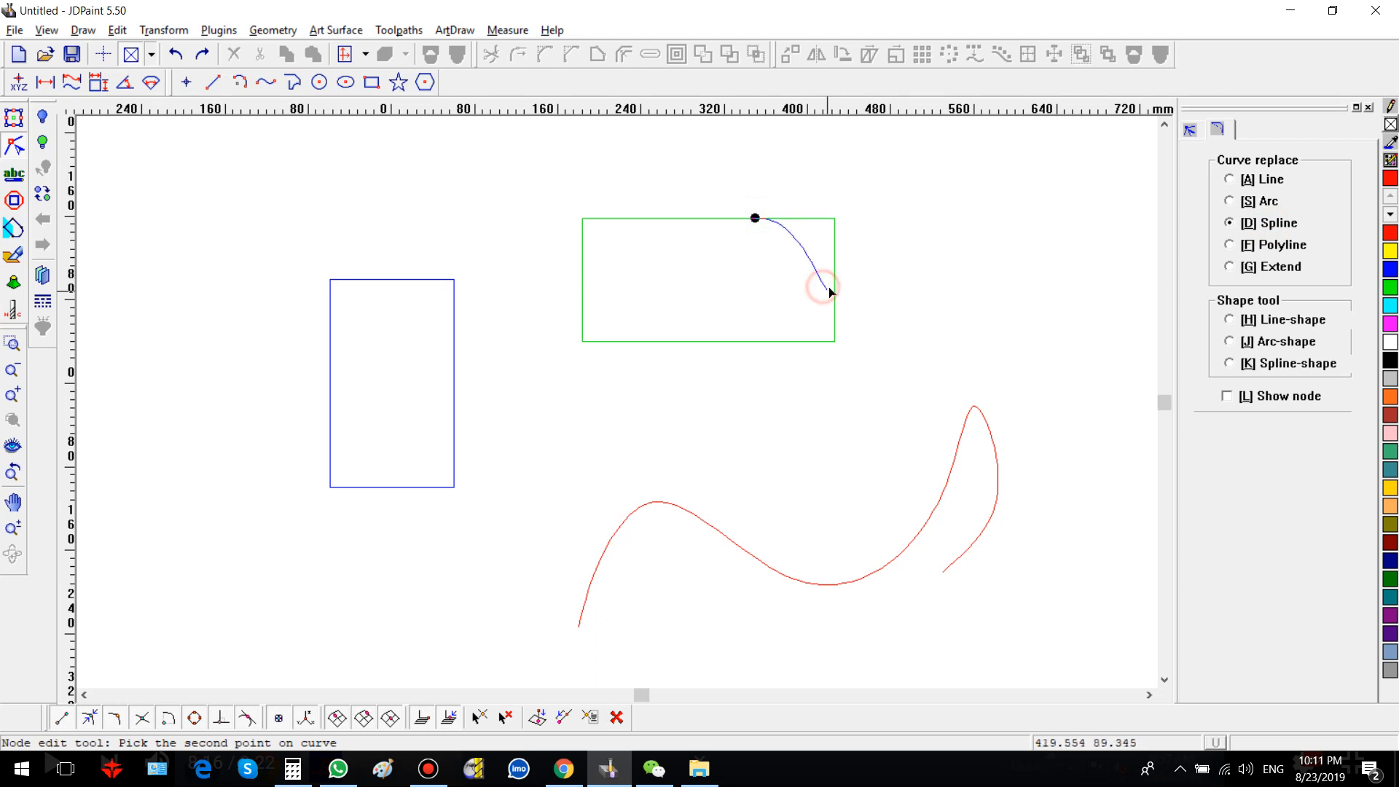
pyautogui.click(834, 290)
pyautogui.rightClick(854, 303)
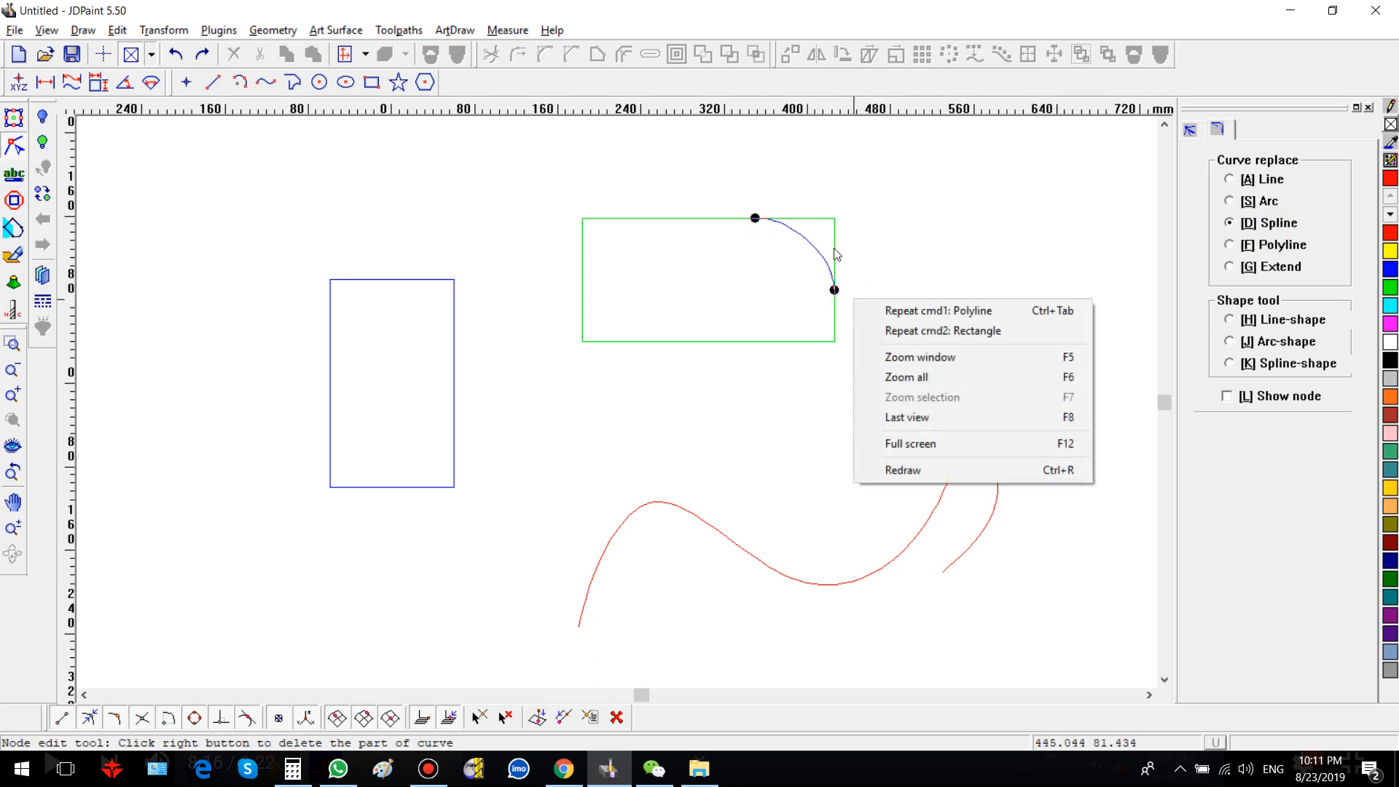
pyautogui.rightClick(834, 251)
pyautogui.hotkey('ctrl', 'z')
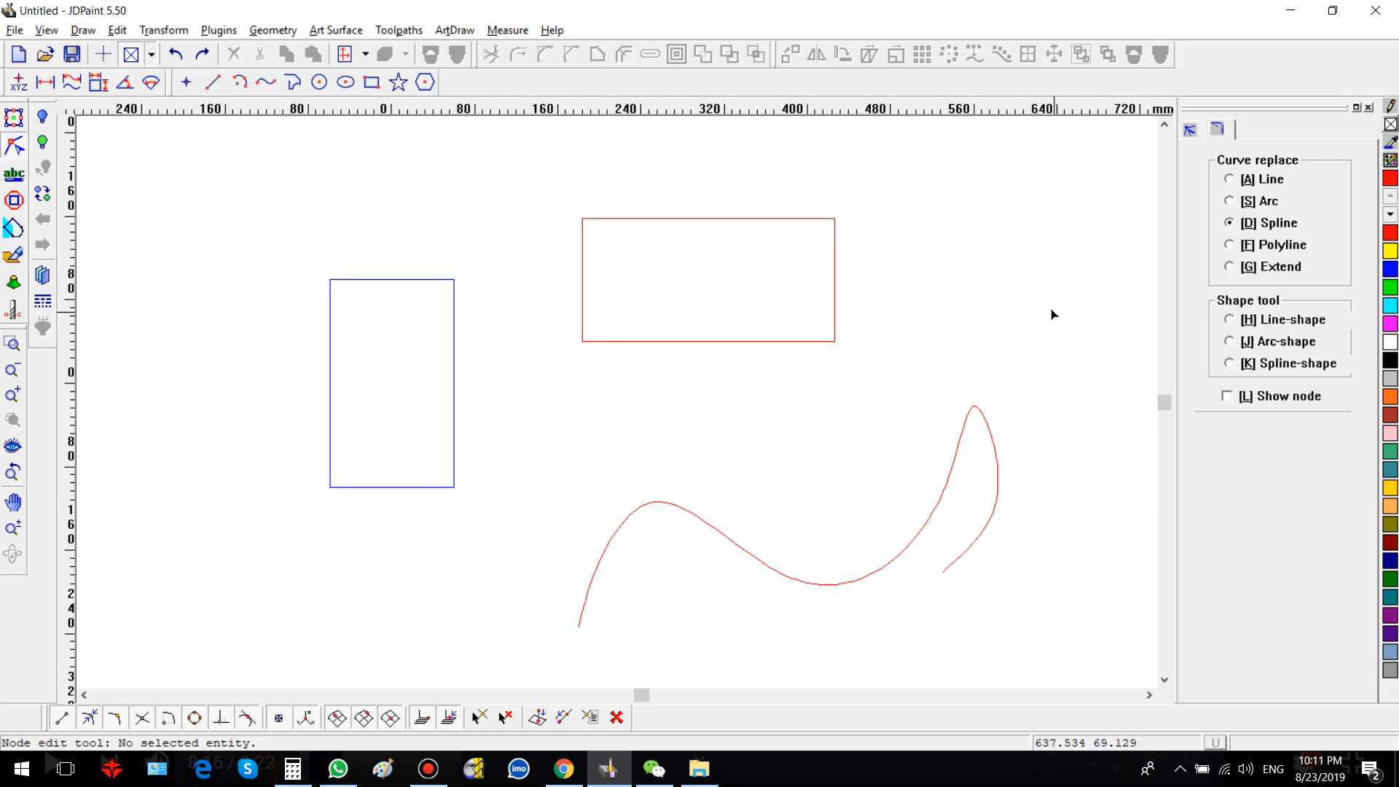
# Step: Replace the pointed tip of the spline curve with a smooth spline segment using Curve replace
pyautogui.scroll(-4, 896, 370)
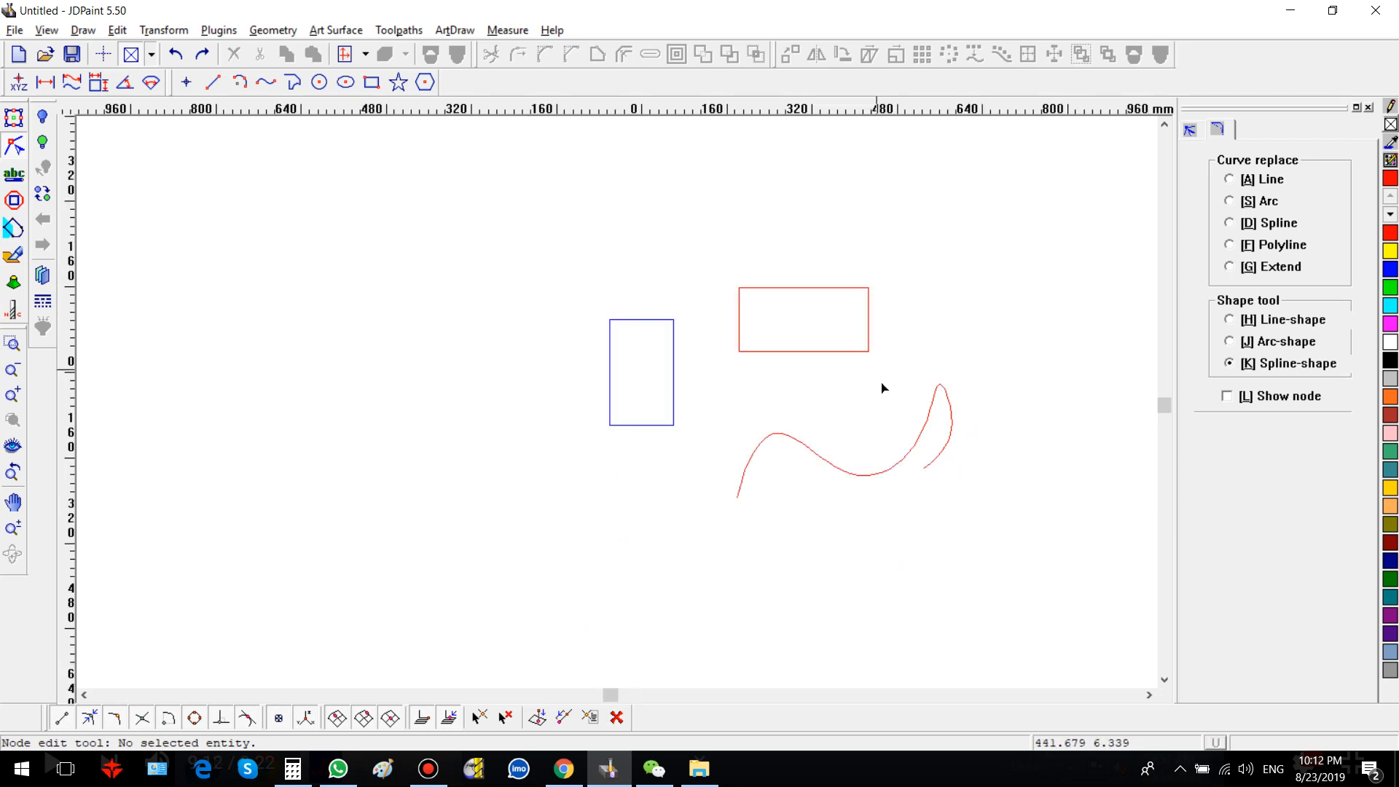
pyautogui.scroll(2, 918, 422)
pyautogui.scroll(2, 968, 376)
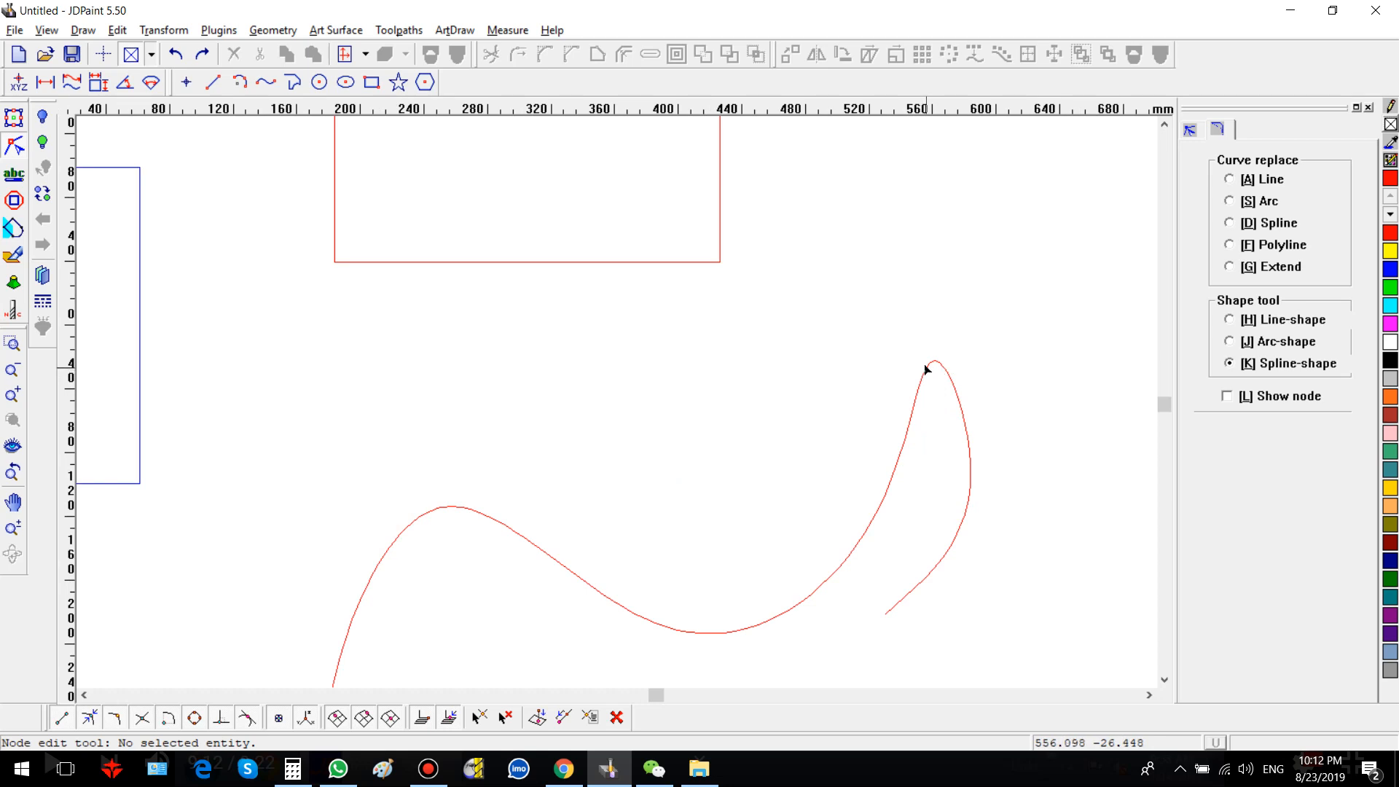
pyautogui.click(931, 367)
pyautogui.click(931, 366)
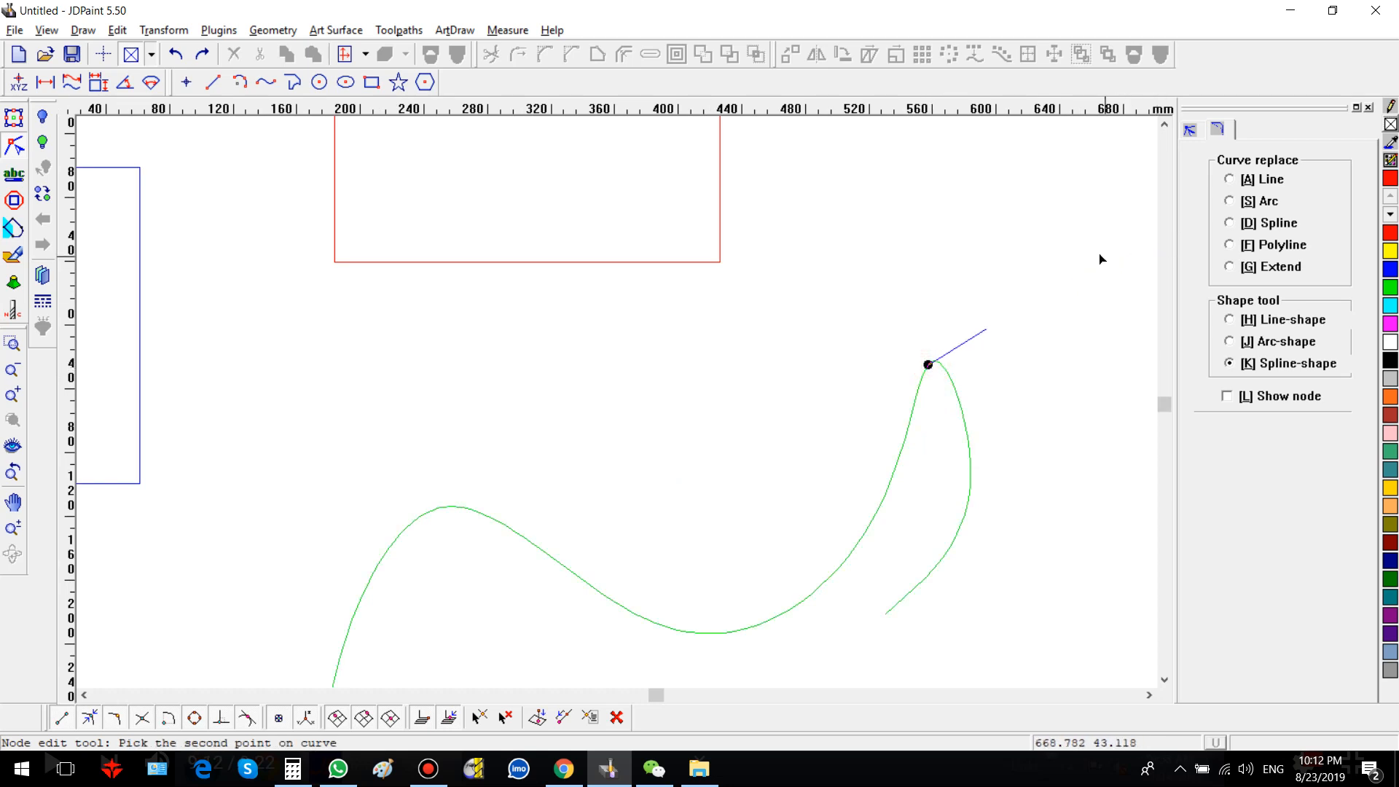
pyautogui.rightClick(1100, 280)
pyautogui.click(1256, 223)
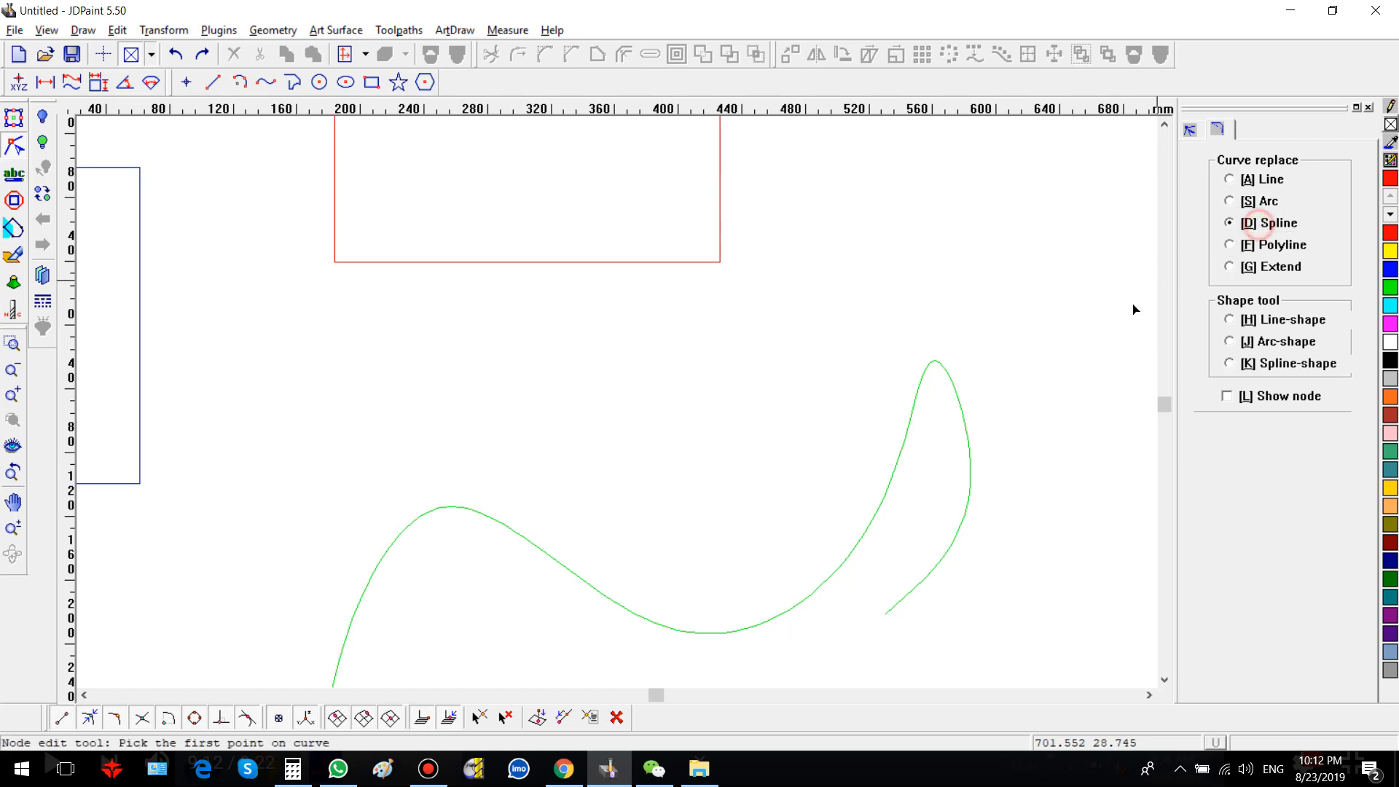
pyautogui.click(908, 425)
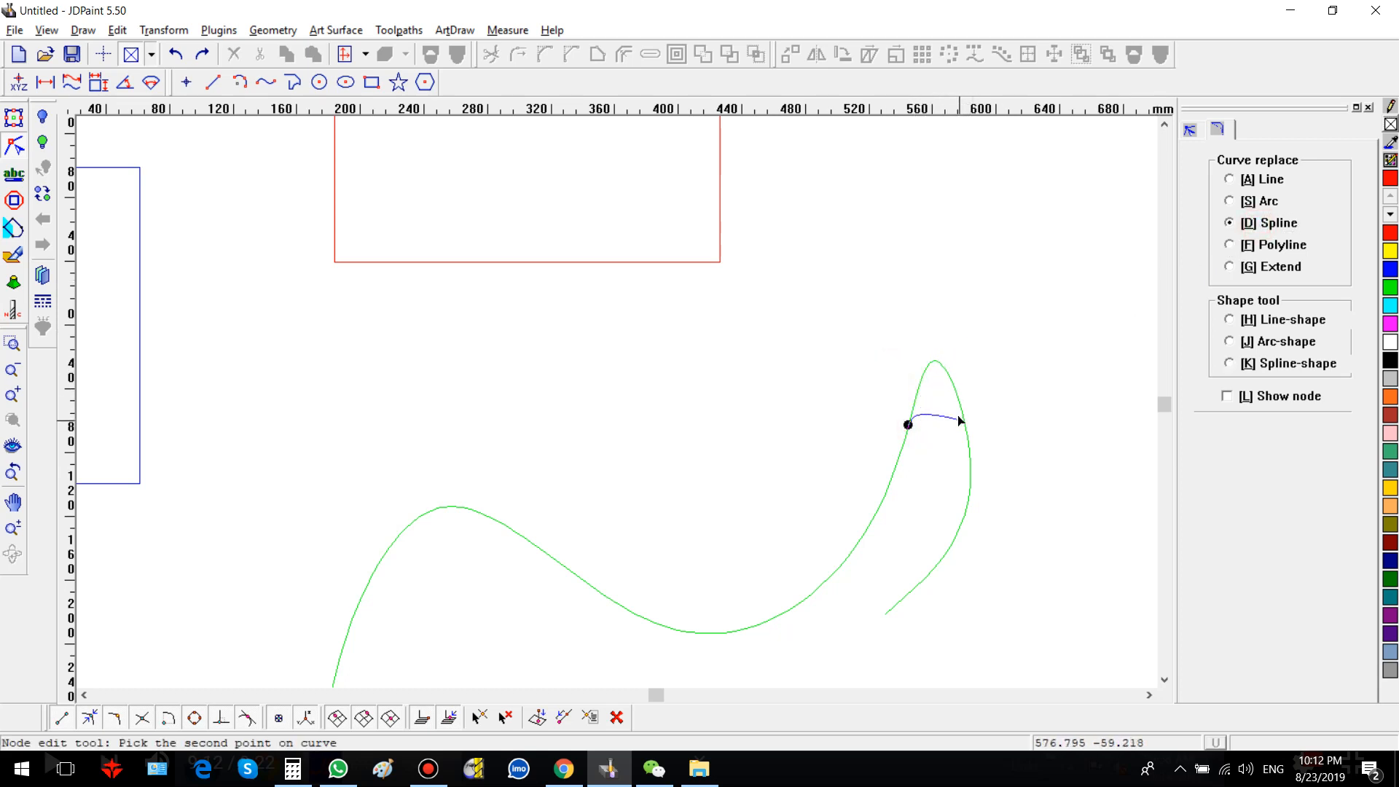
pyautogui.click(963, 418)
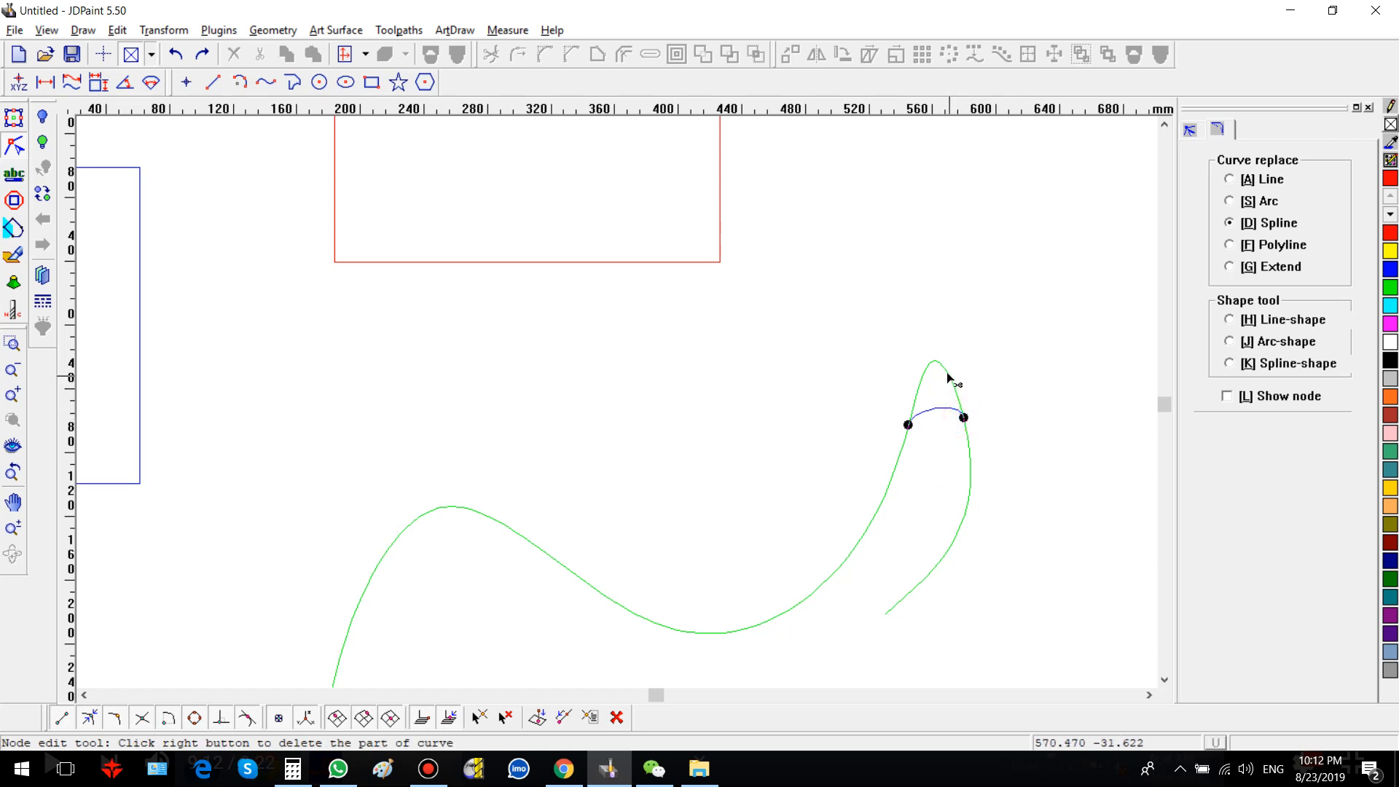
pyautogui.rightClick(948, 378)
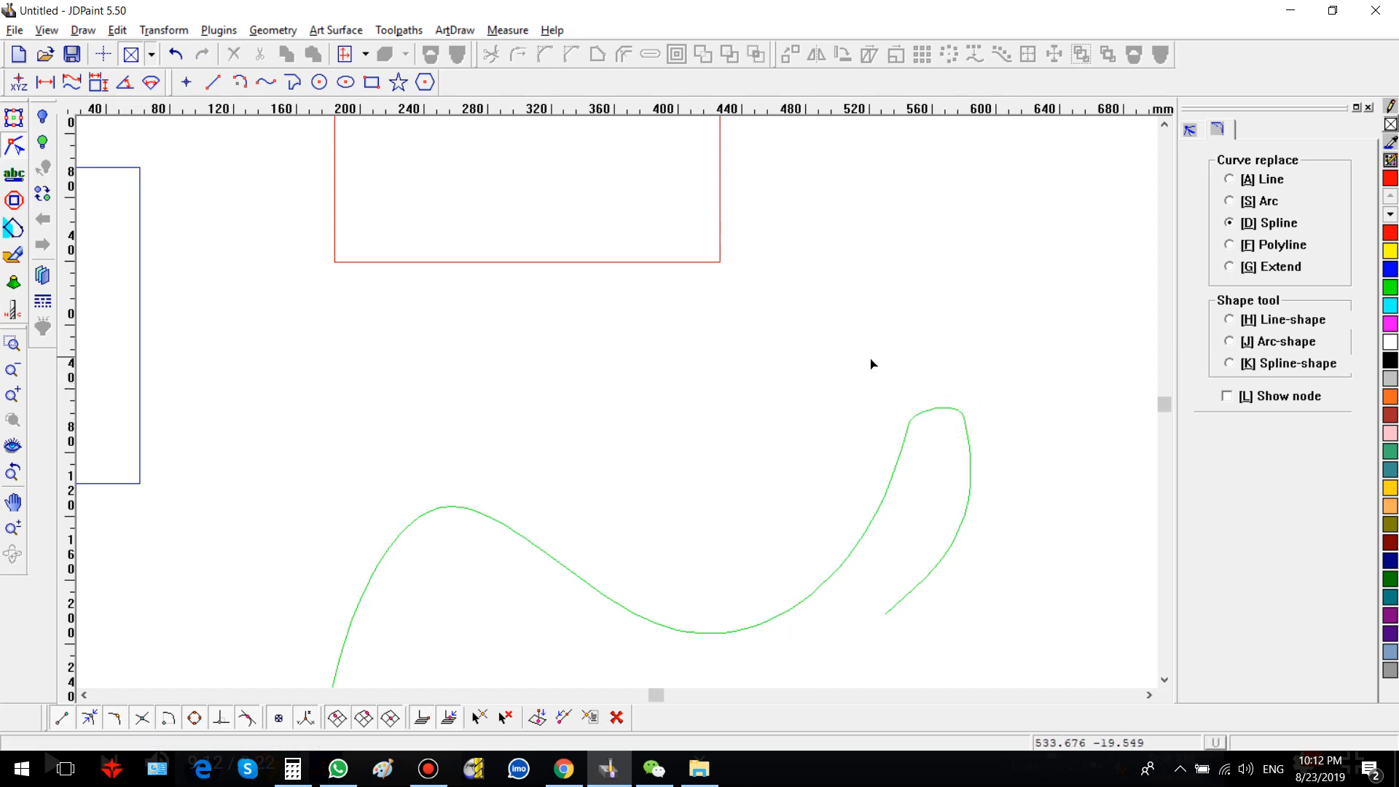
# Step: Replace the rectangle's upper-right corner with an inward spline segment using Curve replace
pyautogui.scroll(-3, 783, 421)
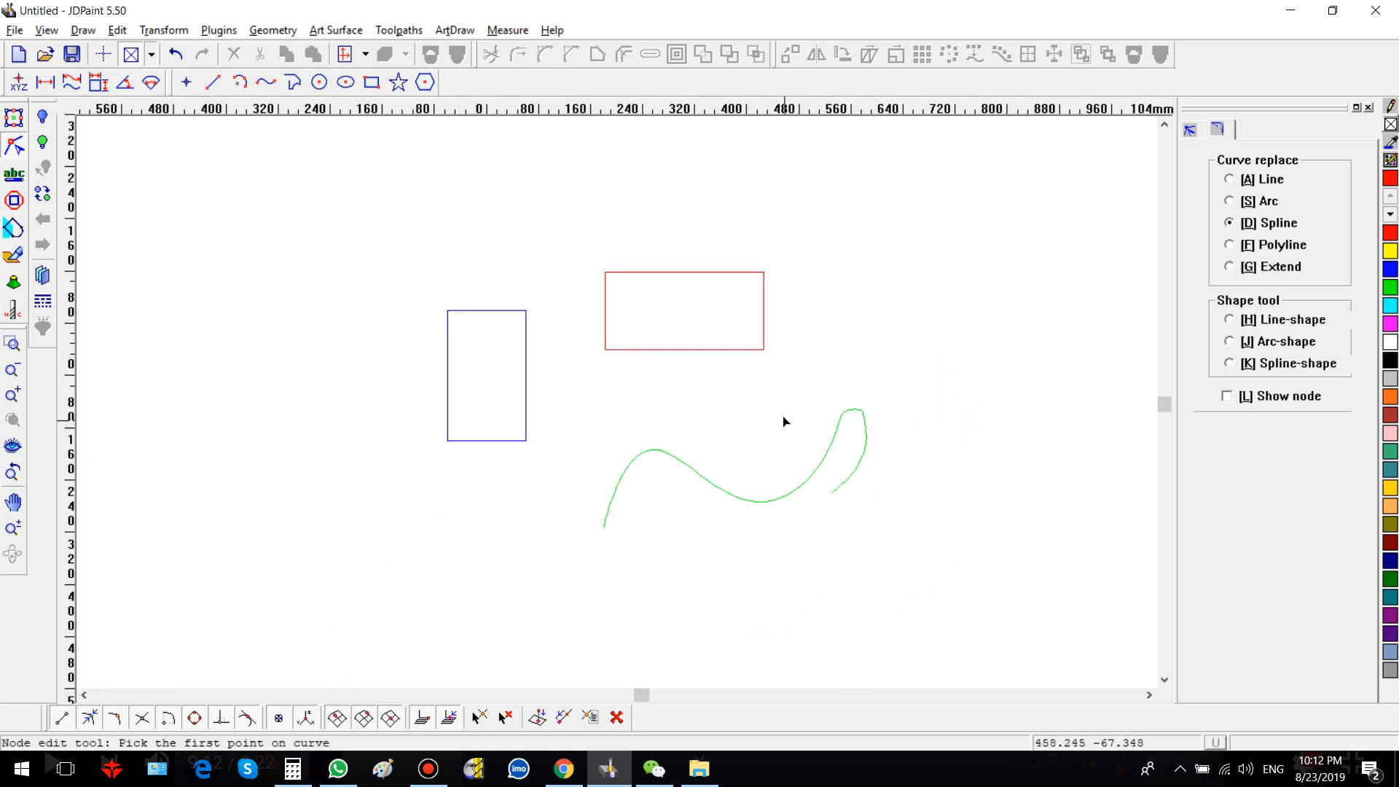
pyautogui.click(740, 273)
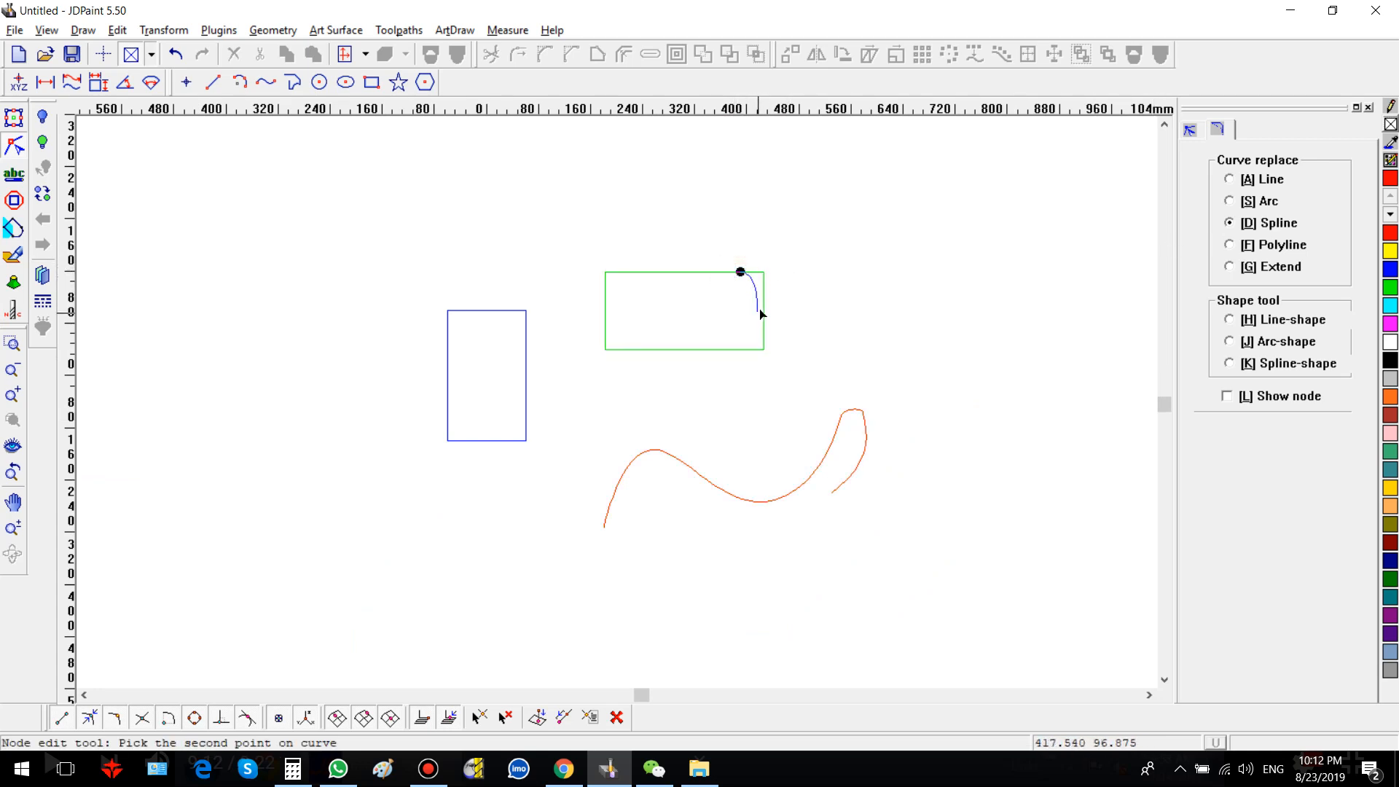
pyautogui.click(764, 311)
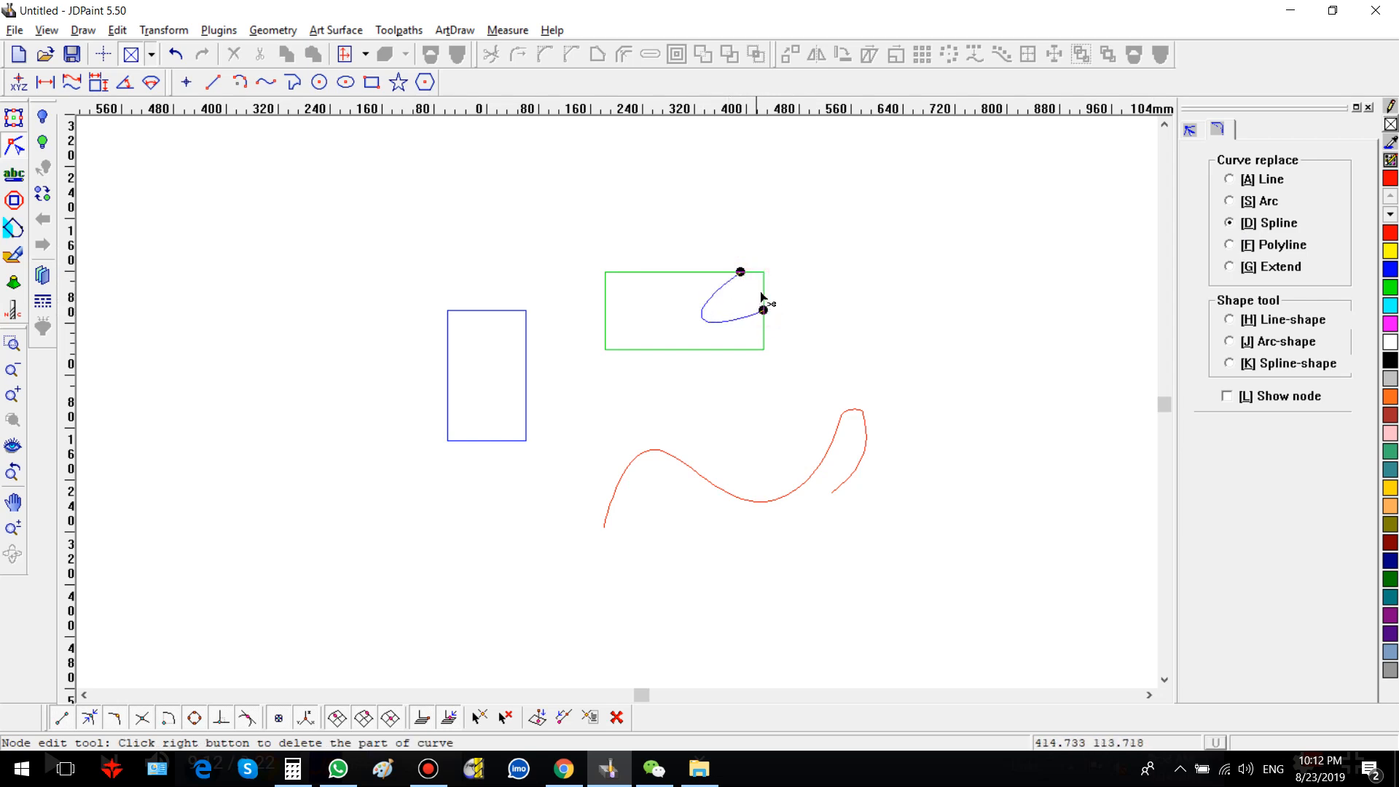
pyautogui.rightClick(764, 295)
# Step: Select both the edited rectangle and the edited spline curve together
pyautogui.scroll(-3, 763, 321)
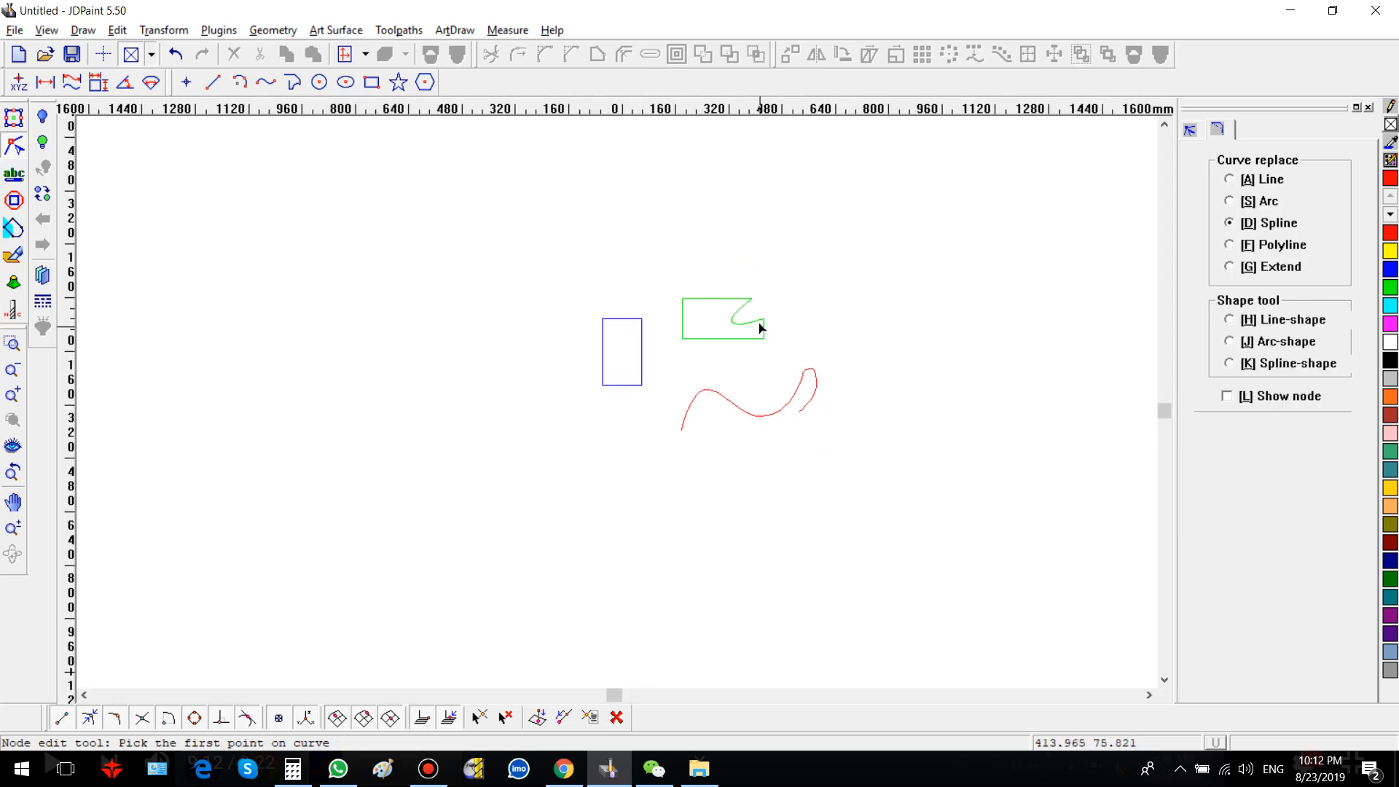
pyautogui.click(514, 260)
pyautogui.click(13, 117)
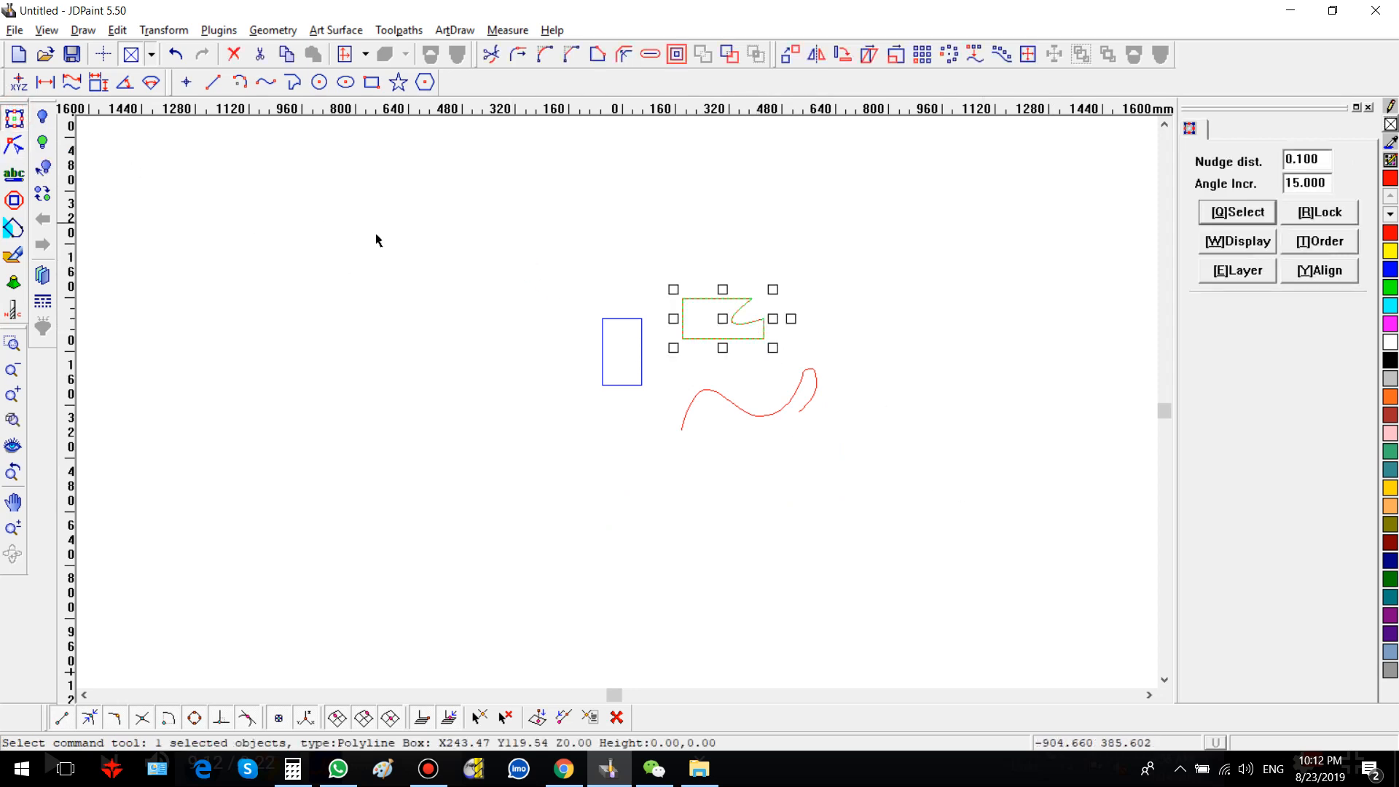
pyautogui.moveTo(452, 216); pyautogui.dragTo(899, 493)
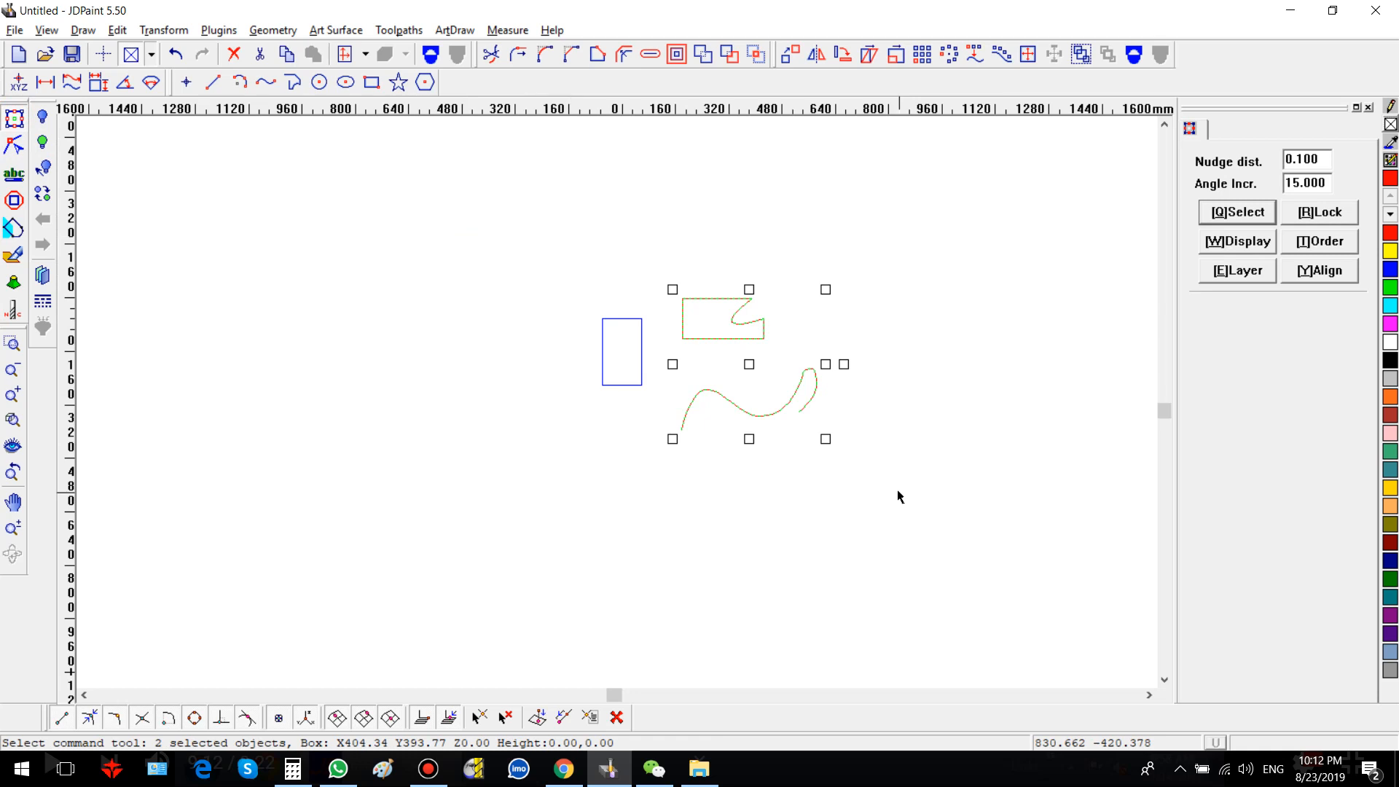